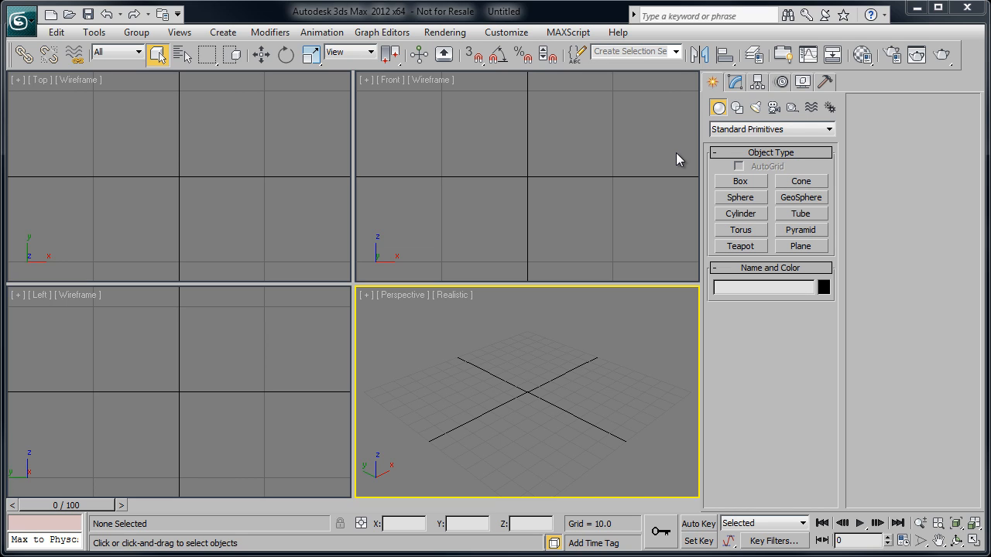
Step: Maximize the perspective view and create a cylinder with a radius of about 14.3 and a height of about 32.5 near the grid centre
{"action": "left_click", "coordinate": [974, 541]}
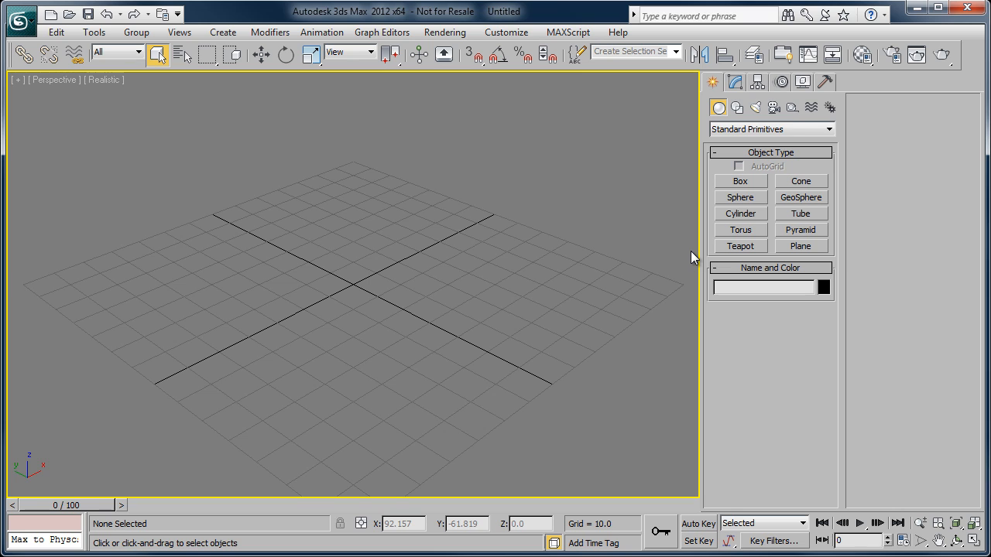
{"action": "left_click", "coordinate": [742, 214]}
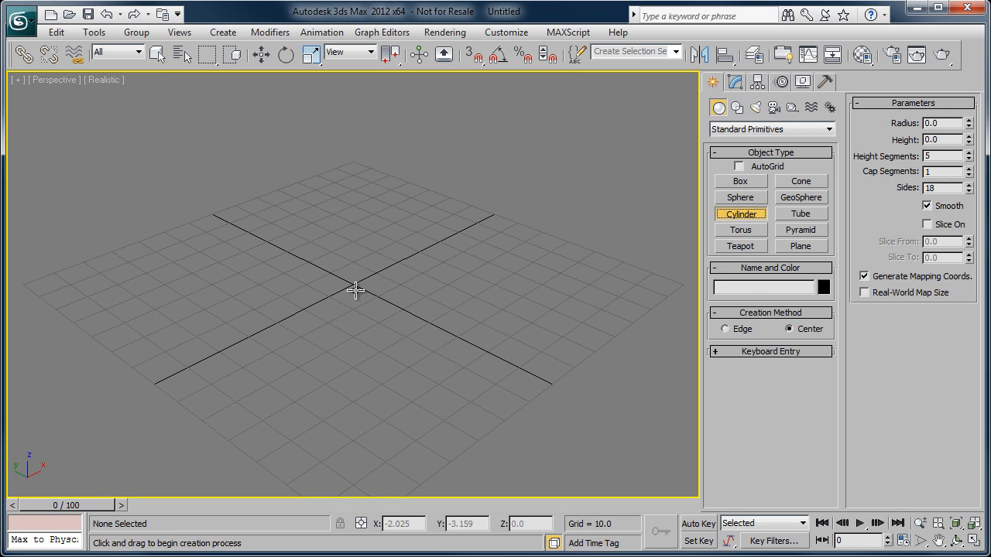
{"action": "left_click_drag", "start_coordinate": [355, 290], "coordinate": [352, 266]}
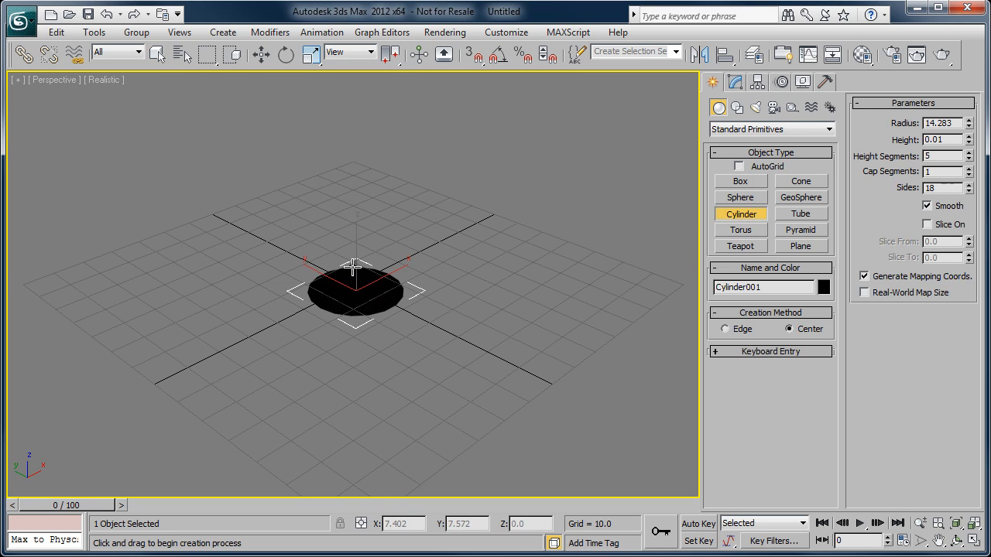
{"action": "left_click", "coordinate": [357, 161]}
{"action": "middle_click_drag", "start_coordinate": [387, 298], "coordinate": [389, 325]}
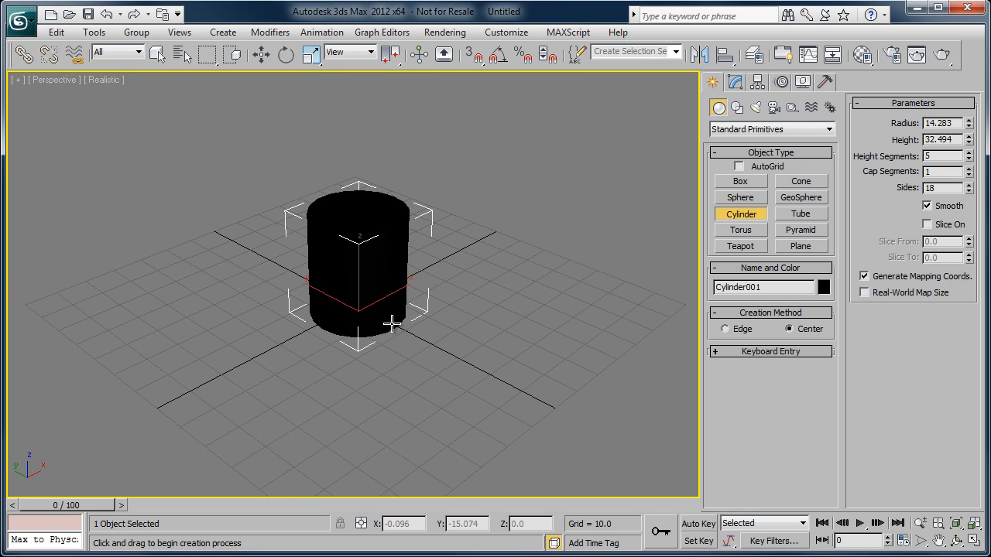
{"action": "scroll", "coordinate": [370, 277], "scroll_direction": "up", "scroll_amount": 3}
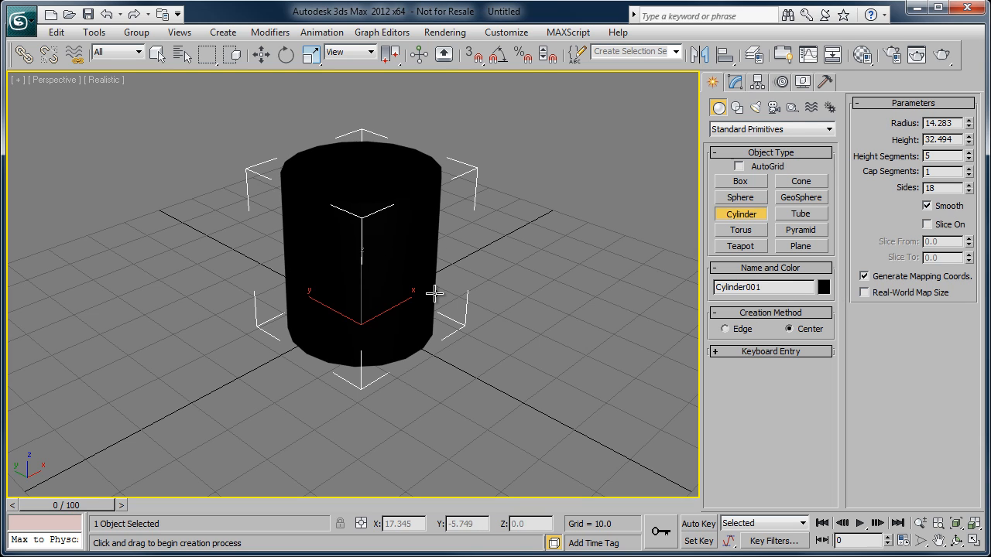
Step: Change the cylinder's object color from black to light blue
{"action": "left_click", "coordinate": [823, 292]}
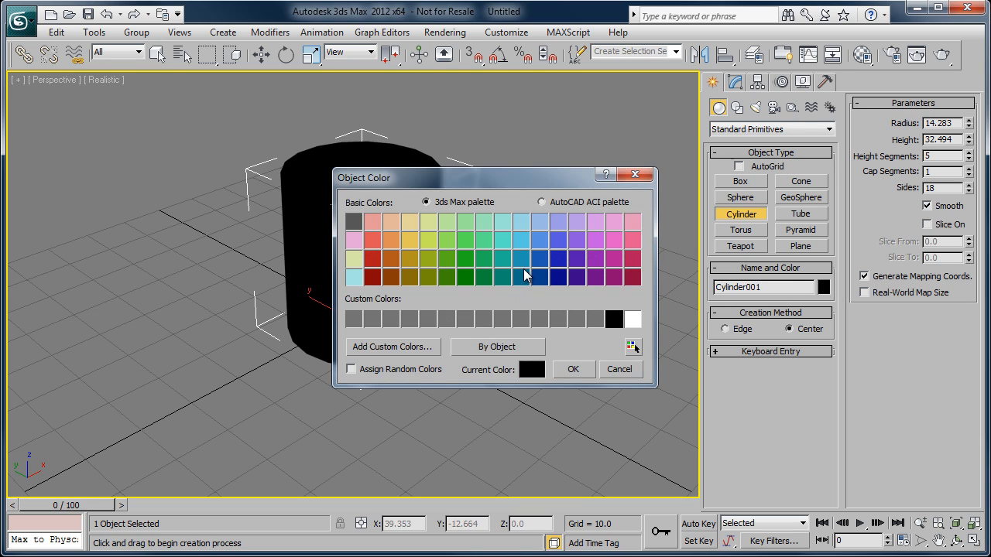
{"action": "left_click", "coordinate": [520, 242]}
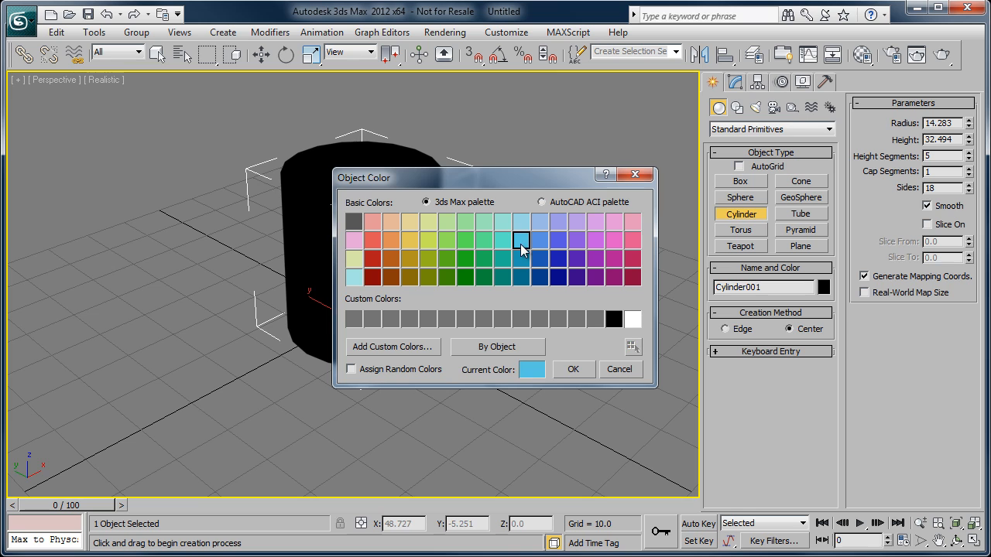
{"action": "left_click", "coordinate": [571, 370]}
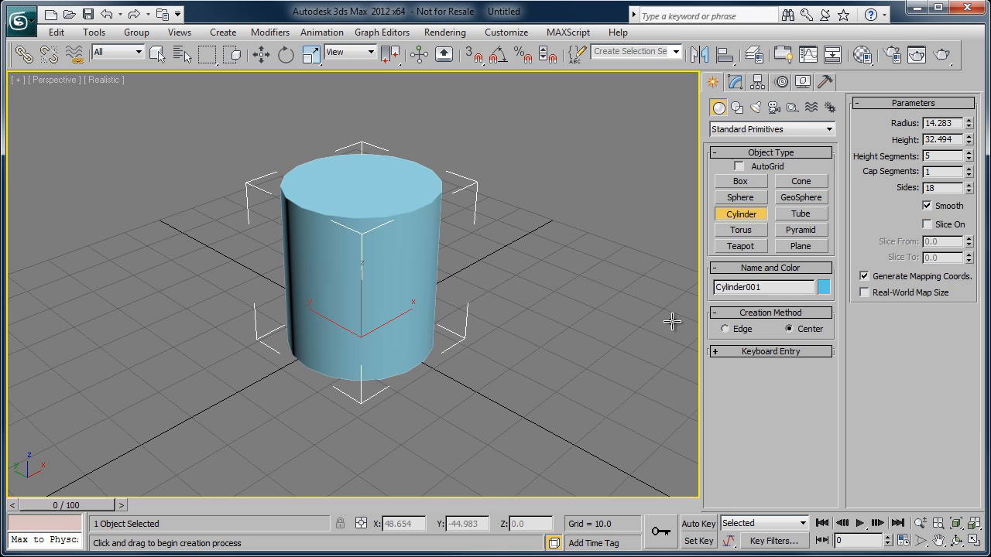
{"action": "middle_click_drag", "start_coordinate": [432, 364], "coordinate": [462, 358], "text": "alt"}
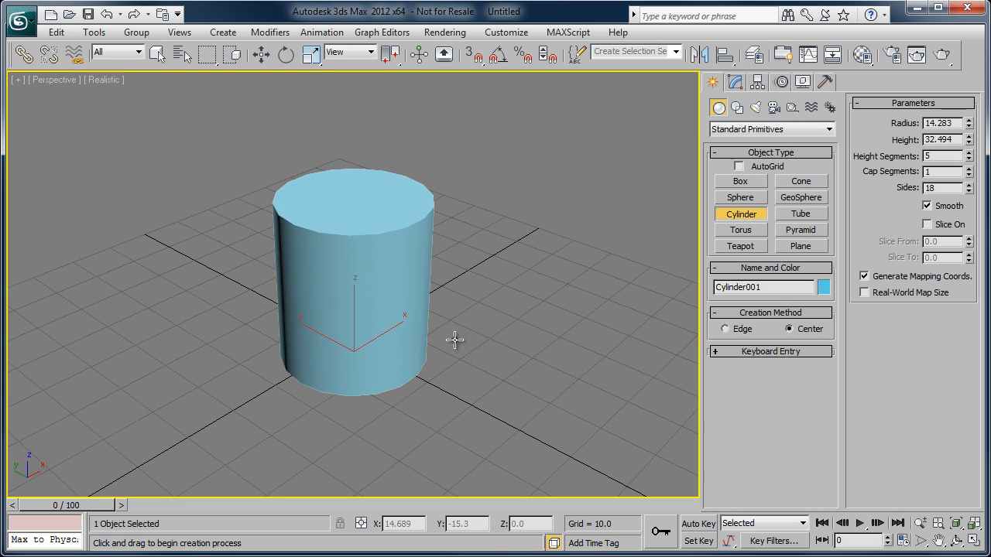
Step: Set the cylinder's height segments to 1 and its sides to 14
{"action": "left_click", "coordinate": [736, 82]}
{"action": "right_click", "coordinate": [826, 335]}
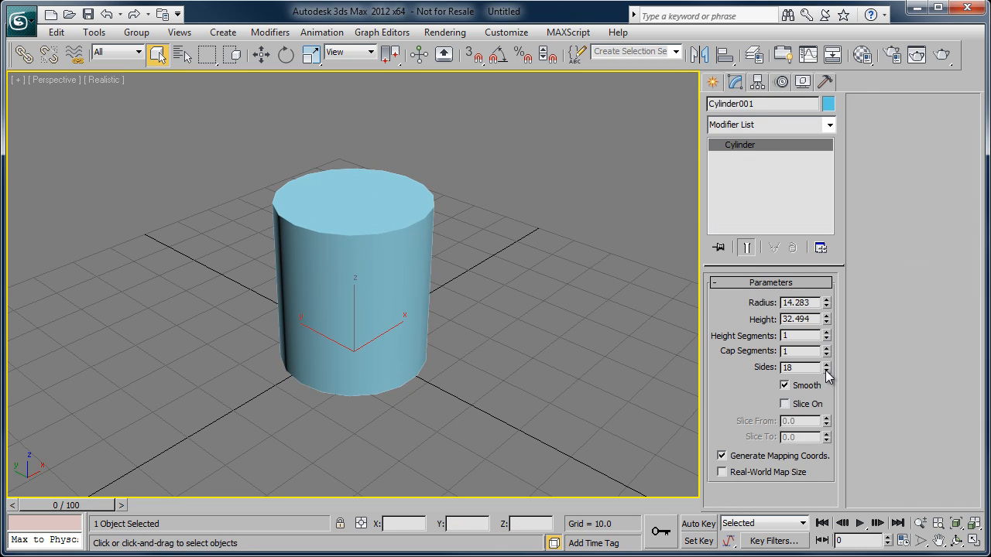
{"action": "left_click", "coordinate": [826, 371]}
{"action": "left_click", "coordinate": [826, 371]}
{"action": "left_click", "coordinate": [825, 371]}
{"action": "left_click", "coordinate": [826, 371]}
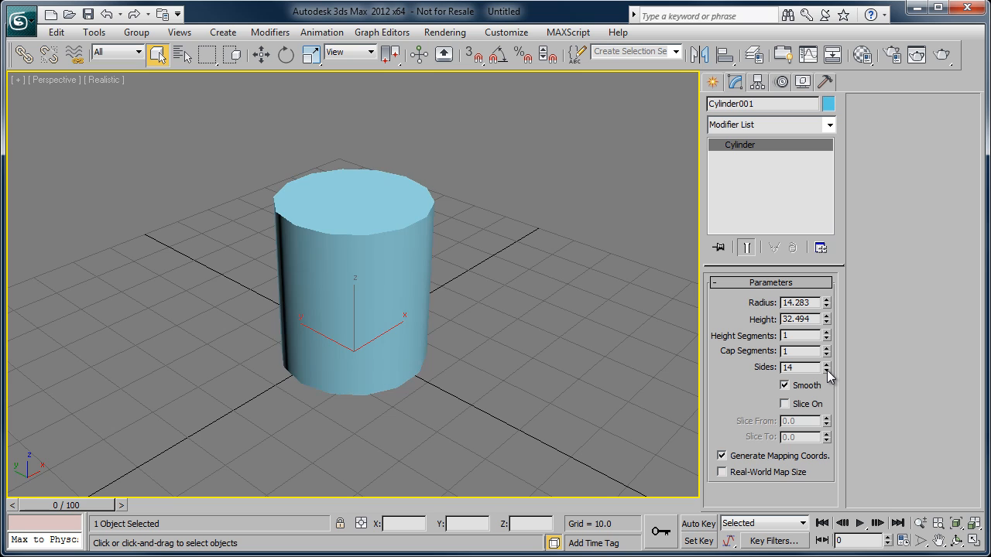
Step: Display edged faces in the perspective view and convert the cylinder to an Editable Poly
{"action": "middle_click_drag", "start_coordinate": [465, 395], "coordinate": [428, 344], "text": "alt"}
{"action": "key", "text": "F4"}
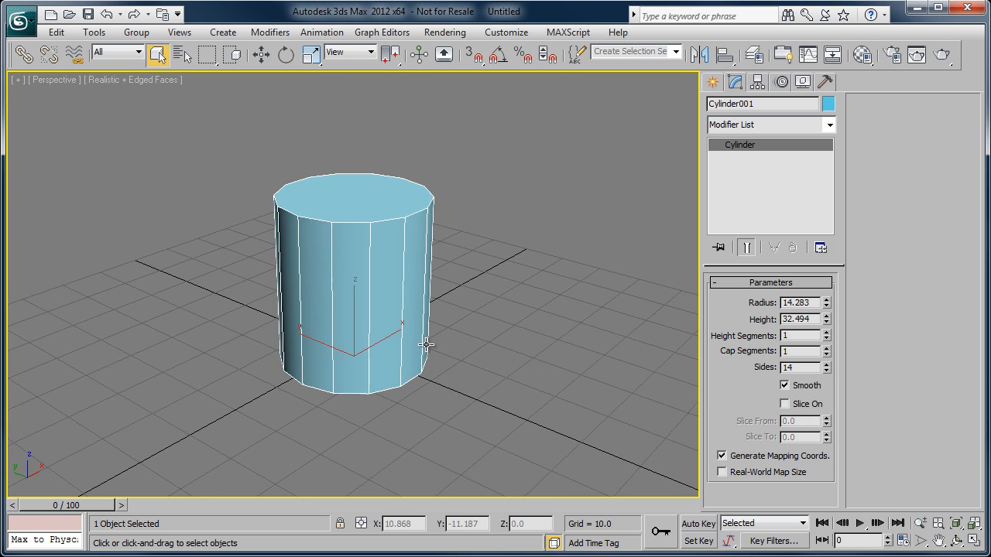
{"action": "right_click", "coordinate": [424, 342]}
{"action": "mouse_move", "coordinate": [440, 486]}
{"action": "left_click", "coordinate": [404, 499]}
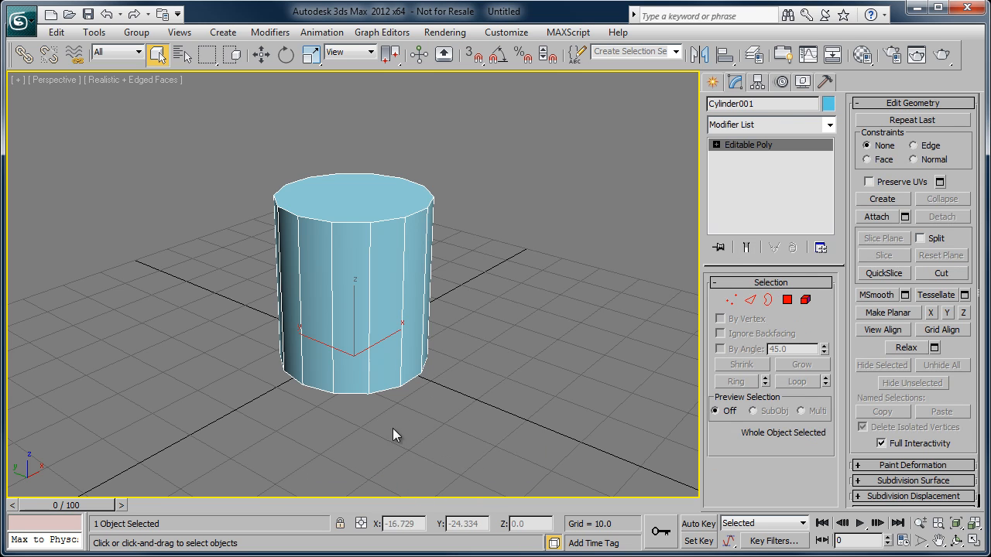
Step: Move the cylinder to the world origin by setting its absolute X and Y positions to 0
{"action": "middle_click_drag", "start_coordinate": [393, 428], "coordinate": [413, 428]}
{"action": "right_click", "coordinate": [254, 55]}
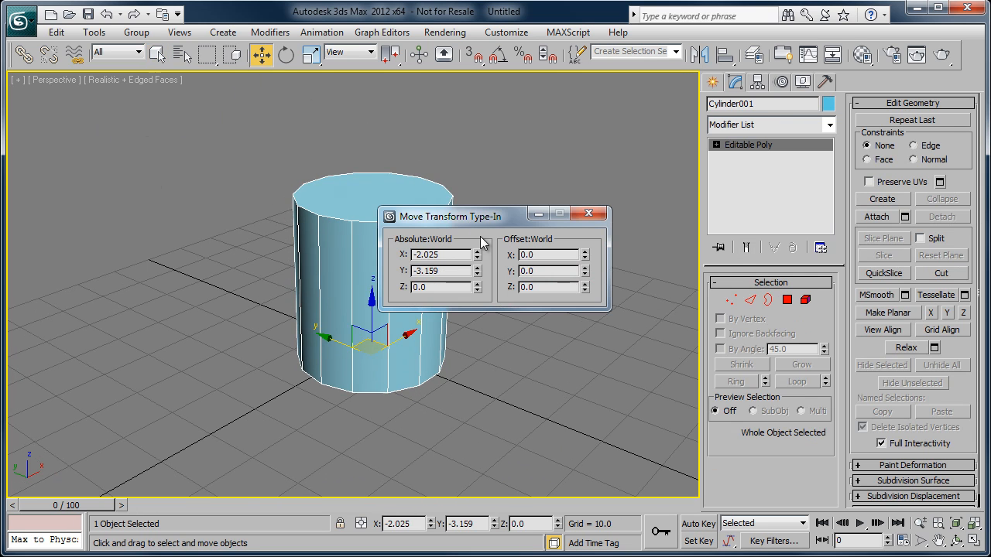
{"action": "right_click", "coordinate": [477, 256]}
{"action": "right_click", "coordinate": [478, 274]}
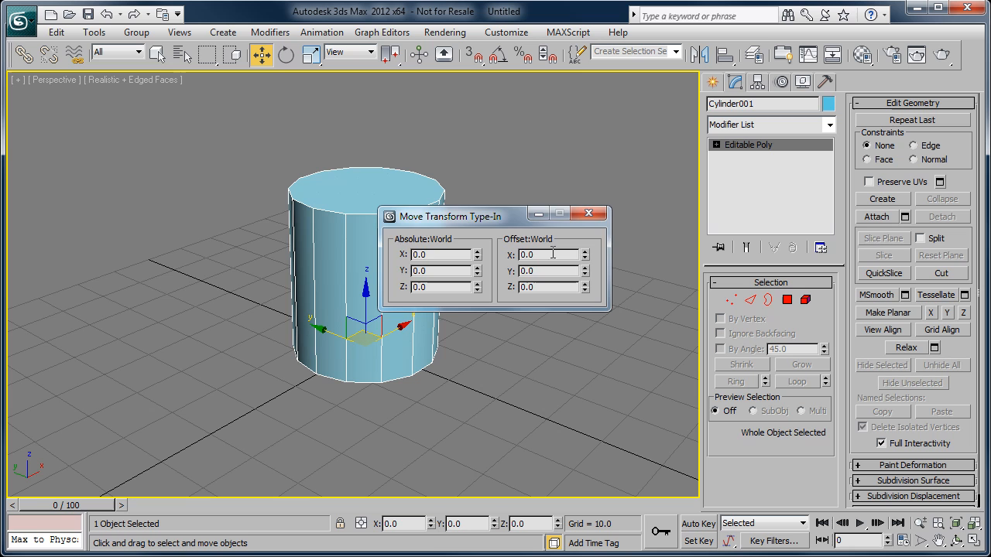
{"action": "left_click", "coordinate": [589, 213]}
Step: Scale the cylinder along its Z axis to about 36% to flatten it into a disc
{"action": "key", "text": "r"}
{"action": "left_click_drag", "start_coordinate": [366, 275], "coordinate": [362, 361]}
{"action": "scroll", "coordinate": [364, 314], "scroll_direction": "up", "scroll_amount": 3}
{"action": "middle_click_drag", "start_coordinate": [362, 361], "coordinate": [394, 294]}
Step: In the front view, select the disc's upper row of vertices and move it down about 3.4 units
{"action": "key", "text": "f"}
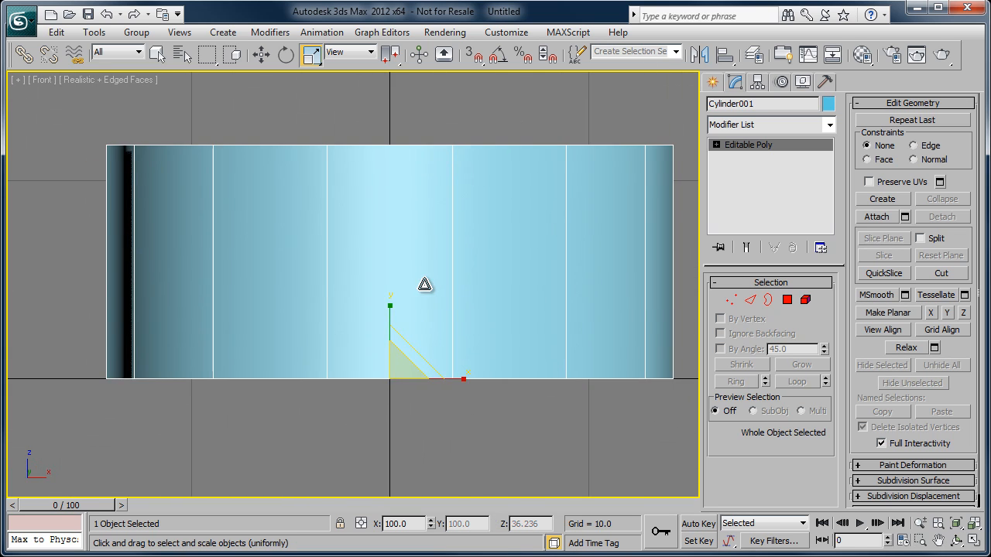
{"action": "scroll", "coordinate": [426, 283], "scroll_direction": "down", "scroll_amount": 3}
{"action": "key", "text": "1"}
{"action": "left_click_drag", "start_coordinate": [162, 170], "coordinate": [552, 235]}
{"action": "key", "text": "w"}
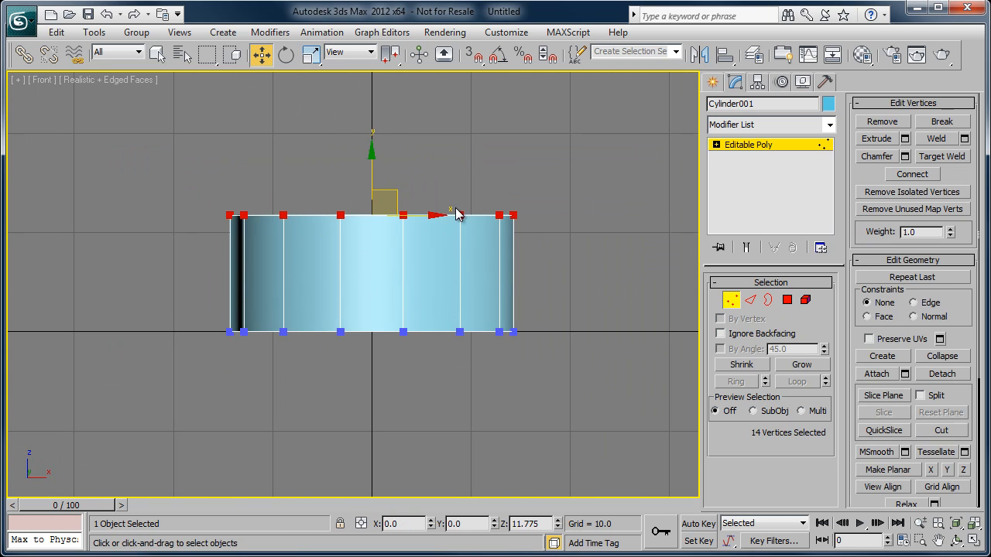
{"action": "left_click_drag", "start_coordinate": [374, 167], "coordinate": [374, 200]}
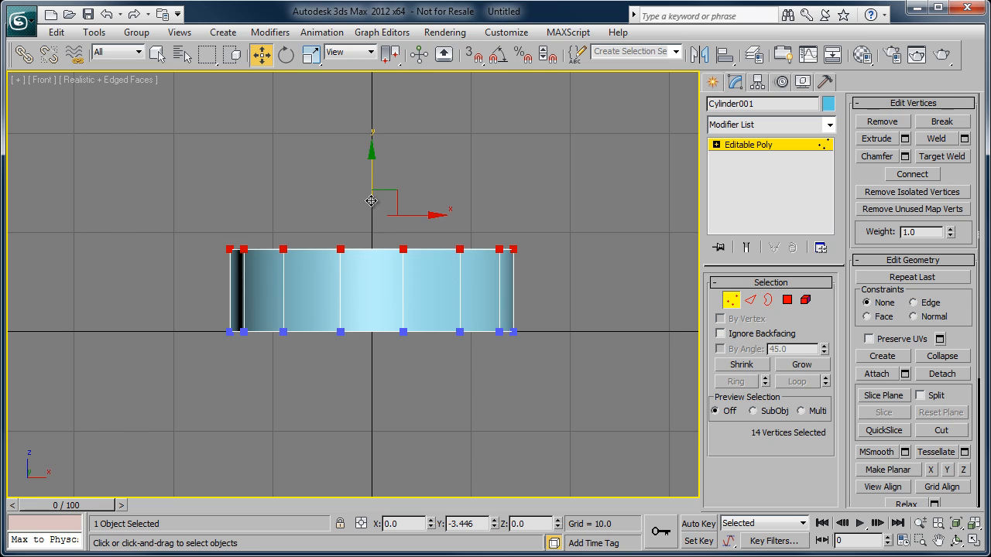
Step: Move all of the disc's vertices down until the mesh is vertically centred on its pivot, and exit vertex editing
{"action": "key", "text": "ctrl+a"}
{"action": "left_click_drag", "start_coordinate": [374, 256], "coordinate": [374, 294]}
{"action": "left_click", "coordinate": [774, 151]}
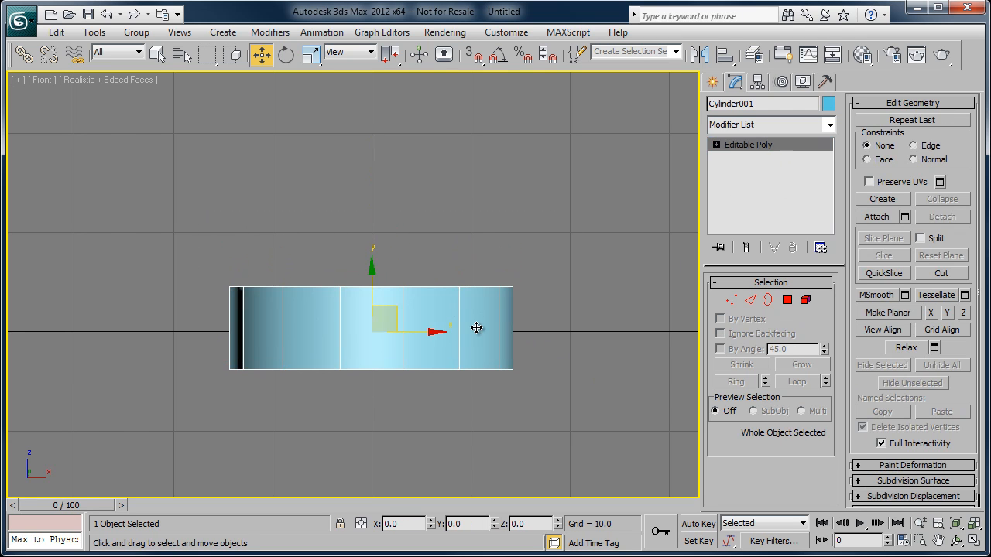
Step: In the perspective view, create a square-based box about 13.5 by 13.5 and 51.1 high behind the disc
{"action": "key", "text": "p"}
{"action": "scroll", "coordinate": [508, 340], "scroll_direction": "down", "scroll_amount": 3}
{"action": "mouse_move", "coordinate": [508, 341]}
{"action": "middle_mouse_down"}
{"action": "mouse_move", "coordinate": [447, 352]}
{"action": "mouse_move", "coordinate": [506, 366]}
{"action": "mouse_move", "coordinate": [493, 339]}
{"action": "mouse_move", "coordinate": [511, 337]}
{"action": "middle_mouse_up"}
{"action": "left_click", "coordinate": [712, 82]}
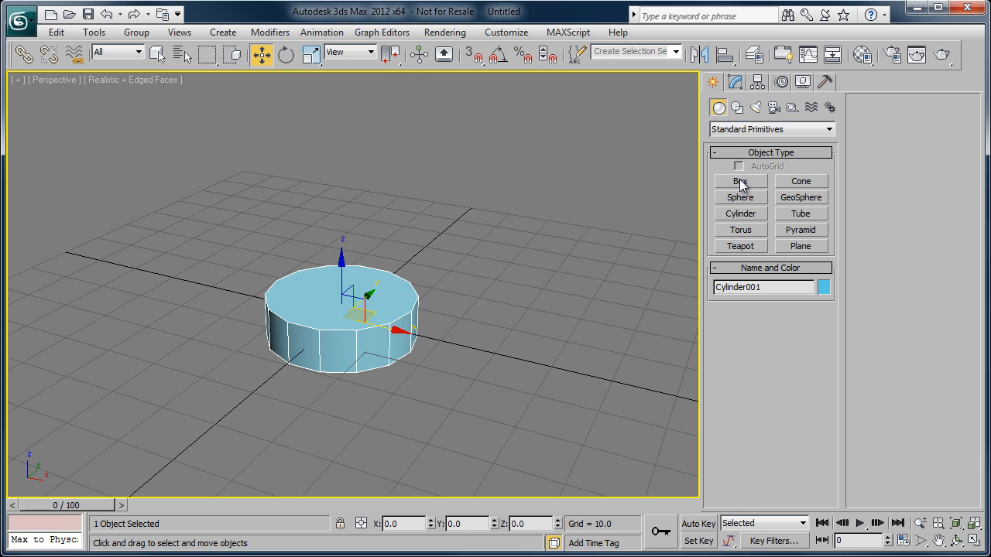
{"action": "left_click", "coordinate": [739, 180]}
{"action": "middle_click_drag", "start_coordinate": [659, 235], "coordinate": [515, 333], "text": "alt"}
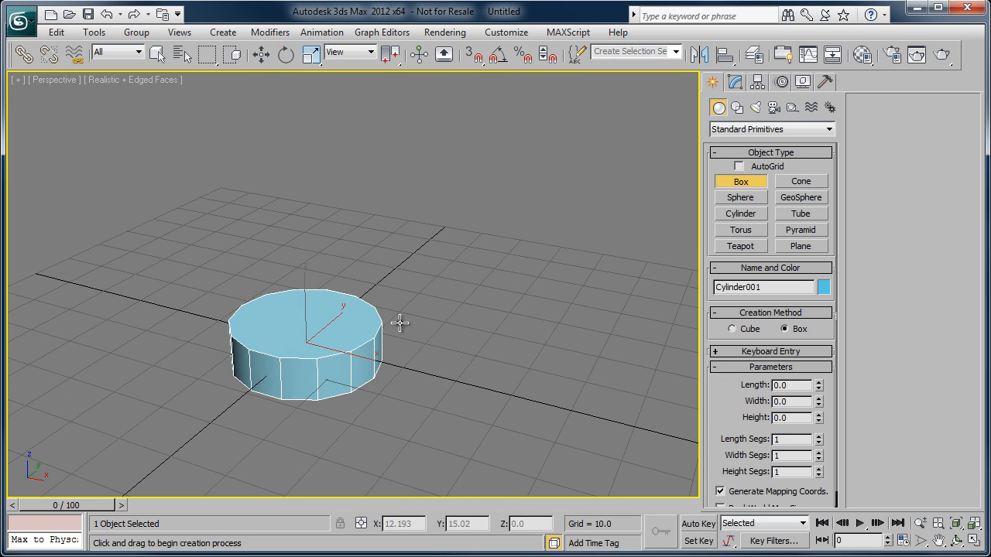
{"action": "left_click_drag", "start_coordinate": [422, 316], "coordinate": [436, 336]}
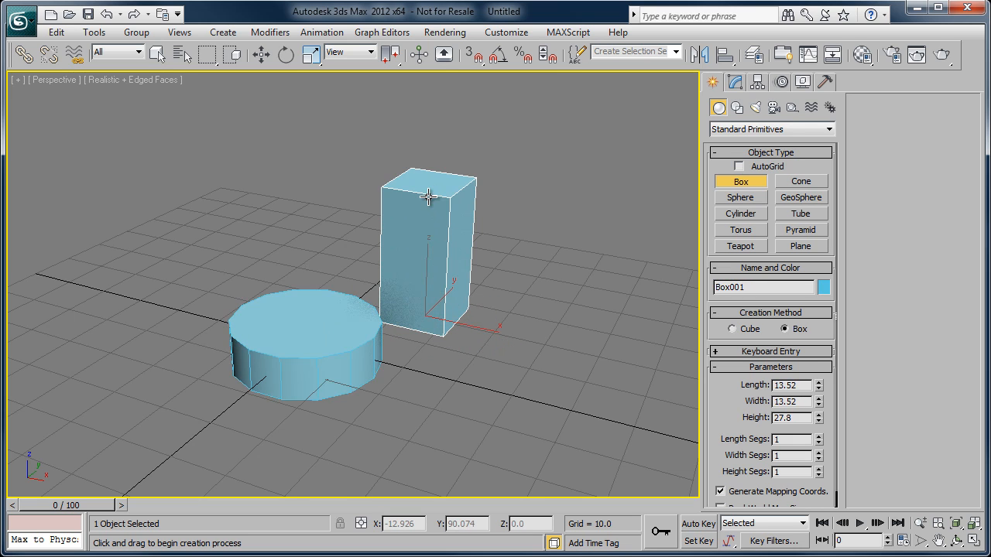
{"action": "left_click", "coordinate": [420, 84]}
{"action": "middle_click_drag", "start_coordinate": [452, 213], "coordinate": [448, 248]}
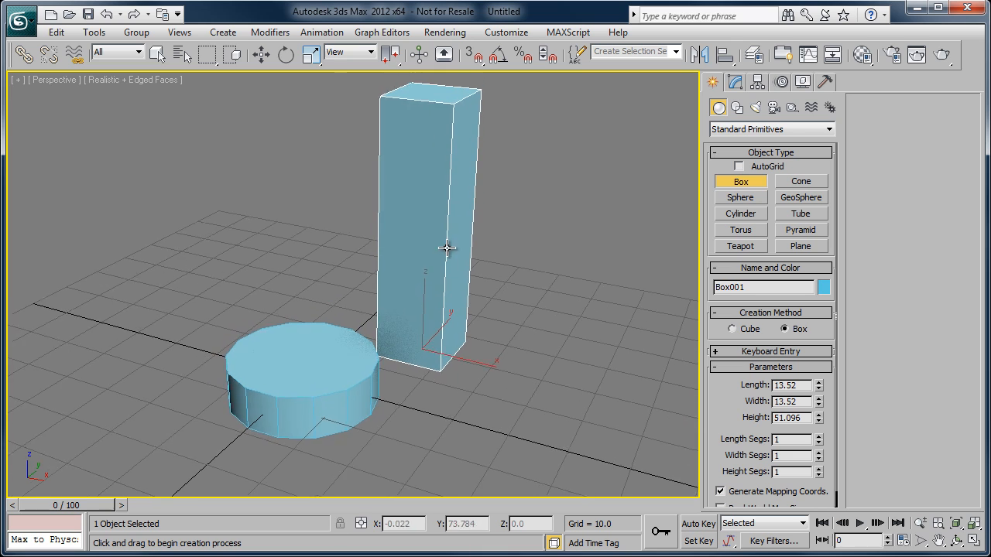
{"action": "middle_click_drag", "start_coordinate": [461, 301], "coordinate": [452, 308], "text": "alt"}
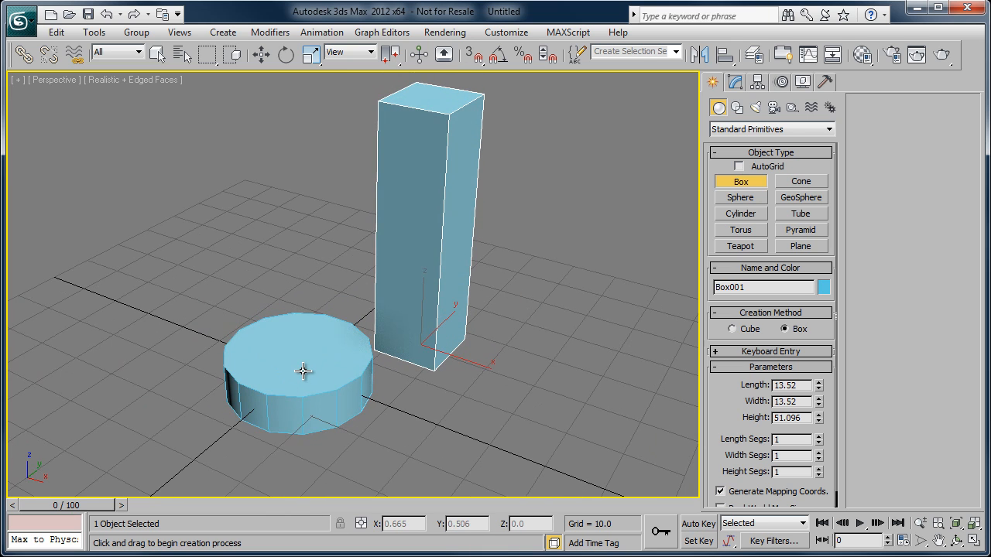
Step: Finish box creation and convert the box to an Editable Poly
{"action": "right_click", "coordinate": [439, 256]}
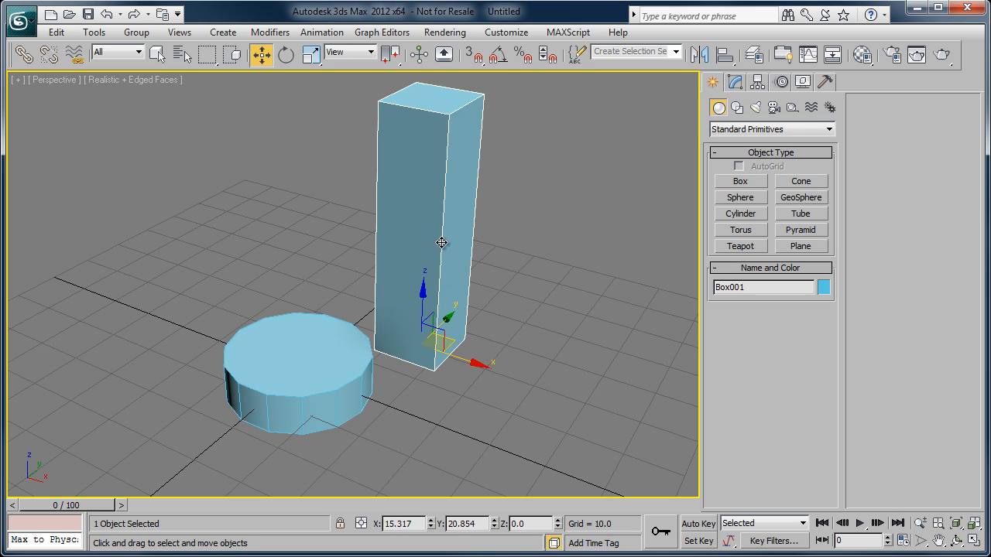
{"action": "right_click", "coordinate": [441, 240]}
{"action": "mouse_move", "coordinate": [476, 378]}
{"action": "left_click", "coordinate": [371, 392]}
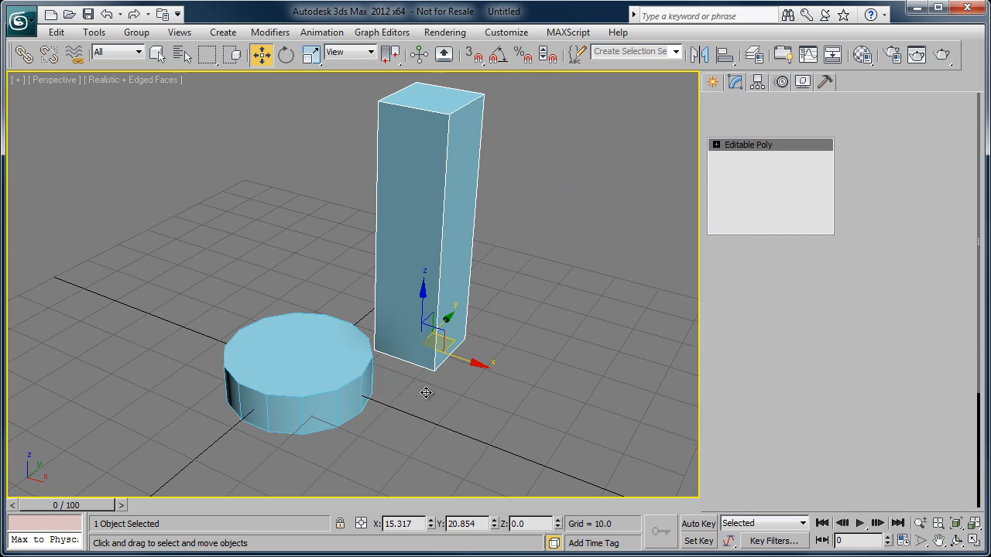
Step: Select the disc and the box together and set their absolute X and Y positions to 0
{"action": "left_click_drag", "start_coordinate": [195, 243], "coordinate": [475, 400]}
{"action": "left_click", "coordinate": [205, 216]}
{"action": "left_click_drag", "start_coordinate": [178, 209], "coordinate": [415, 369]}
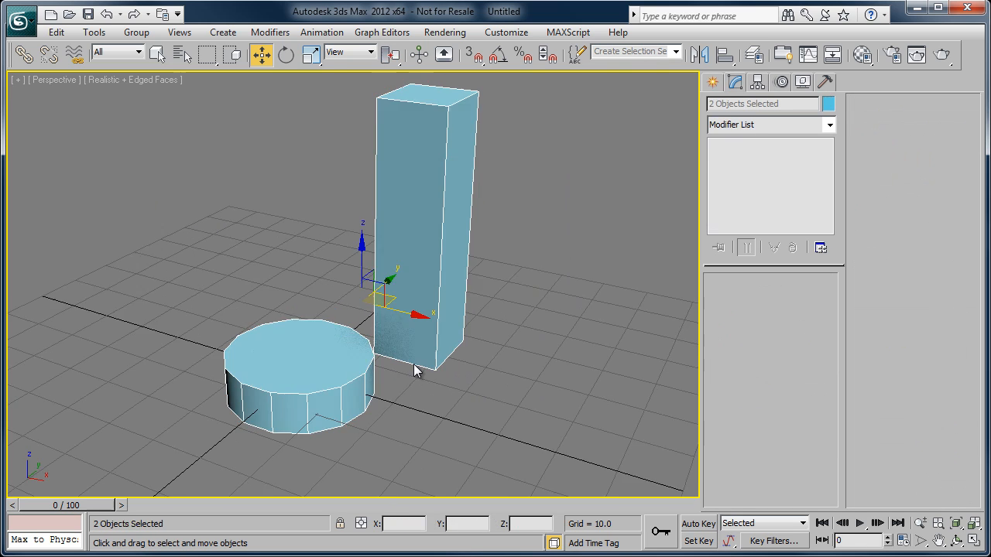
{"action": "middle_click_drag", "start_coordinate": [416, 369], "coordinate": [415, 374]}
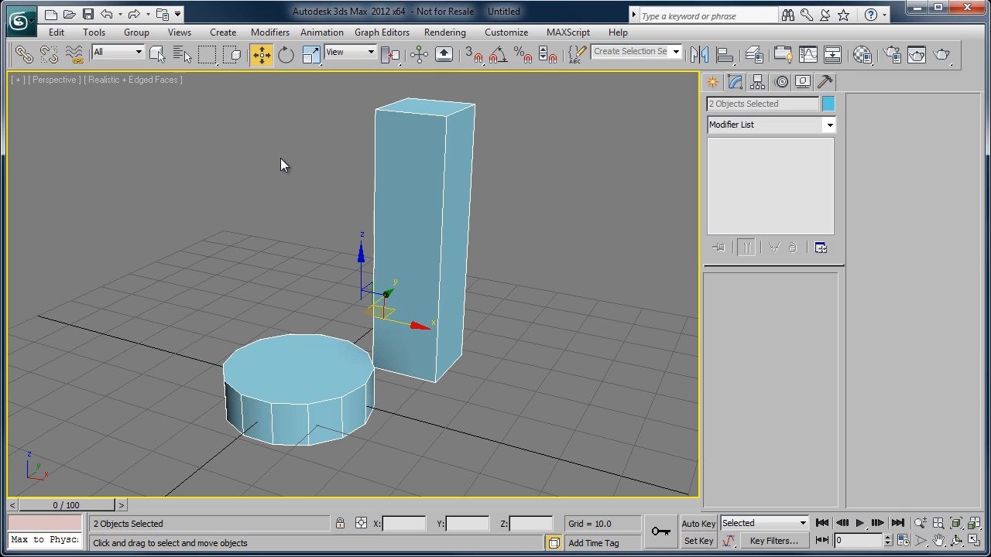
{"action": "left_click_drag", "start_coordinate": [218, 244], "coordinate": [452, 425]}
{"action": "right_click", "coordinate": [261, 58]}
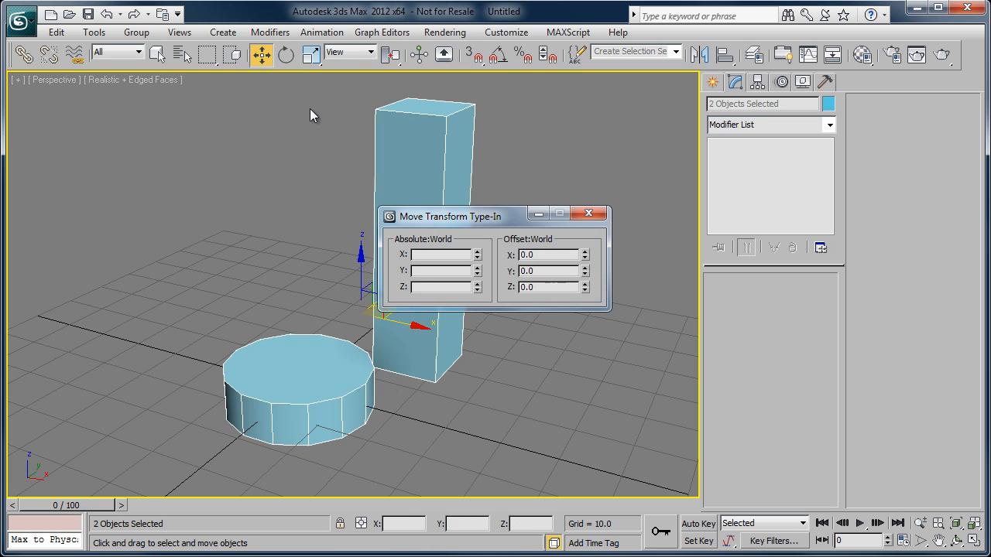
{"action": "right_click", "coordinate": [476, 260]}
{"action": "right_click", "coordinate": [477, 272]}
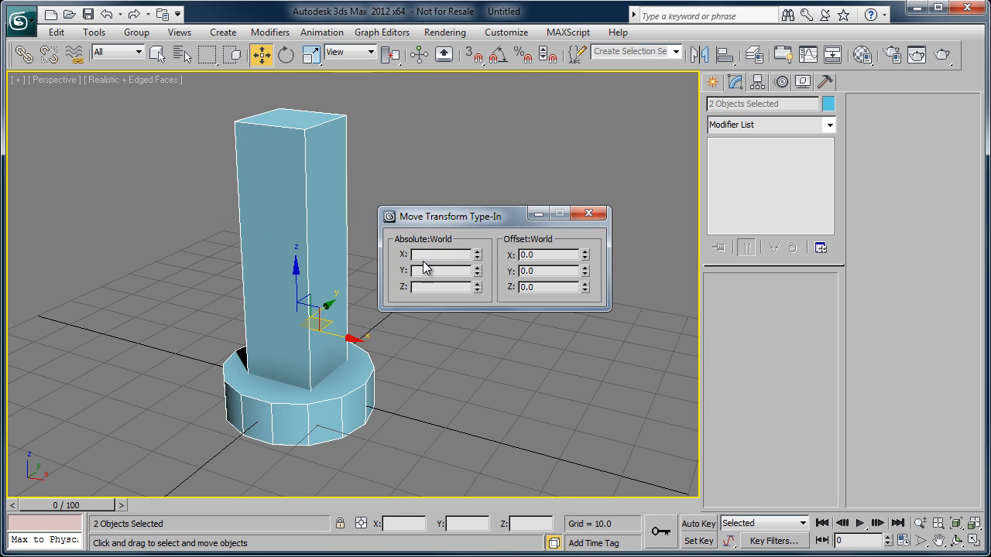
{"action": "left_click_drag", "start_coordinate": [478, 260], "coordinate": [478, 218]}
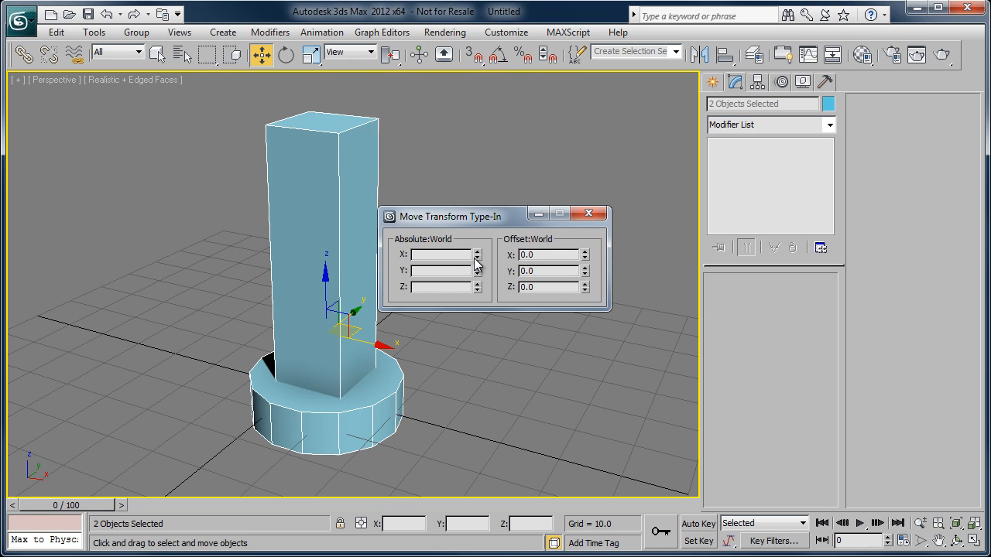
{"action": "left_click_drag", "start_coordinate": [477, 263], "coordinate": [477, 272]}
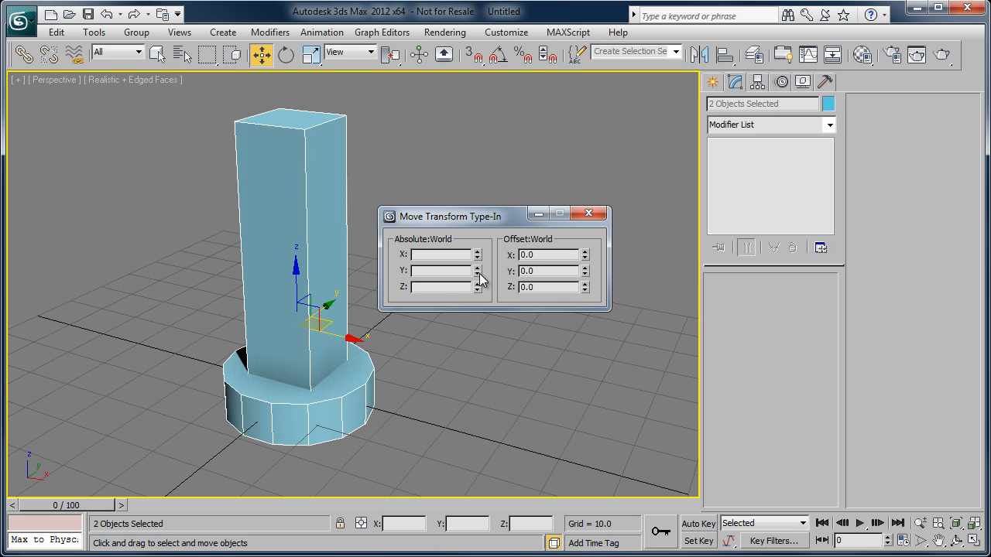
{"action": "left_click", "coordinate": [587, 213]}
Step: Select only the box and scale it uniformly to about 73%
{"action": "middle_click_drag", "start_coordinate": [408, 326], "coordinate": [453, 324]}
{"action": "left_click", "coordinate": [409, 268]}
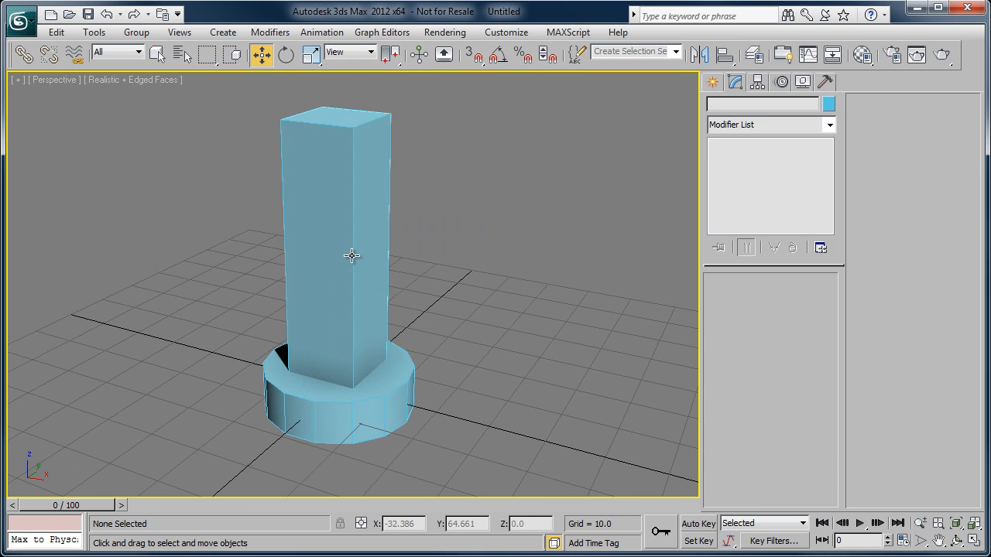
{"action": "left_click", "coordinate": [351, 256]}
{"action": "key", "text": "r"}
{"action": "left_click_drag", "start_coordinate": [343, 389], "coordinate": [343, 411]}
Step: Hide the grid in the perspective view and undo the last view rotation
{"action": "middle_click_drag", "start_coordinate": [266, 380], "coordinate": [419, 376], "text": "alt"}
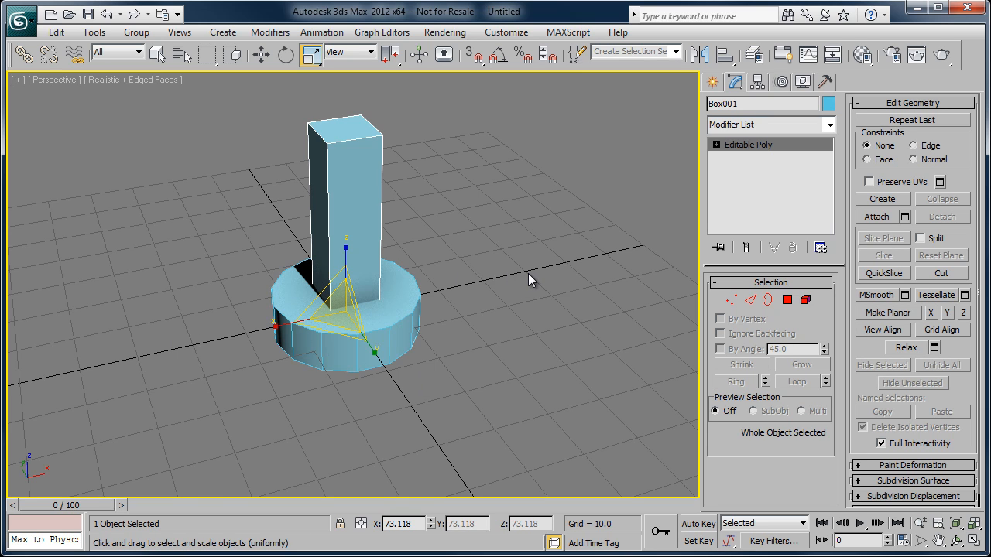
{"action": "key", "text": "g"}
{"action": "key", "text": "shift+z"}
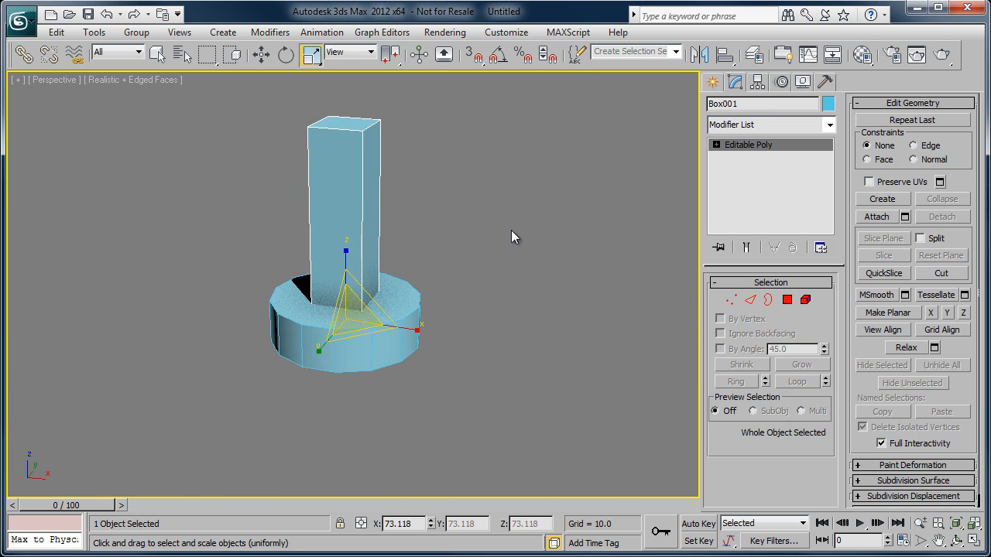
Step: Show the grid in the perspective view again, clear the current selection and select the box
{"action": "key", "text": "g"}
{"action": "middle_click_drag", "start_coordinate": [469, 324], "coordinate": [483, 297], "text": "alt"}
{"action": "left_click", "coordinate": [157, 54]}
{"action": "left_click", "coordinate": [199, 195]}
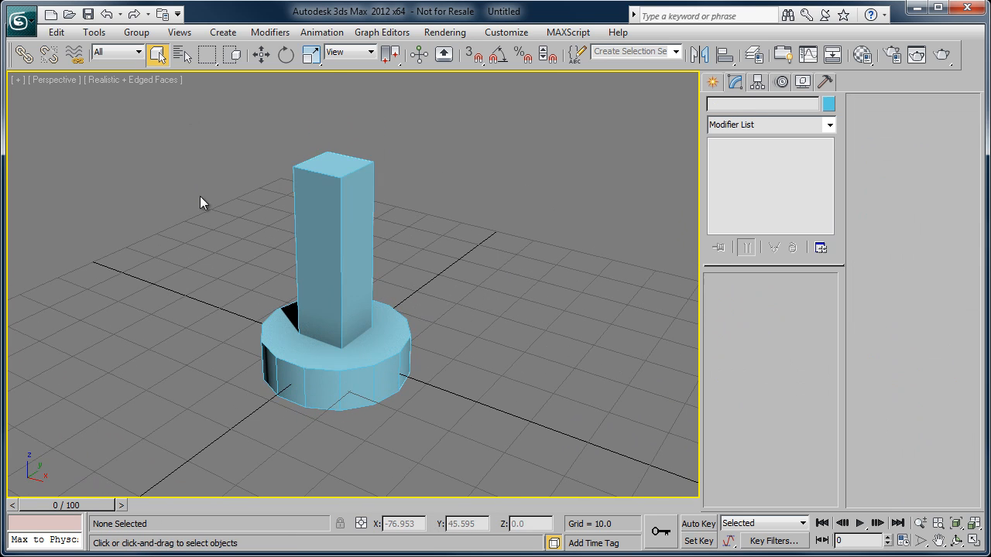
{"action": "left_click_drag", "start_coordinate": [216, 146], "coordinate": [334, 182]}
Step: Select the disc and change the perspective view's display style from Realistic to Shaded, keeping edged faces
{"action": "left_click", "coordinate": [380, 376]}
{"action": "middle_click_drag", "start_coordinate": [380, 376], "coordinate": [383, 348]}
{"action": "left_click", "coordinate": [156, 80]}
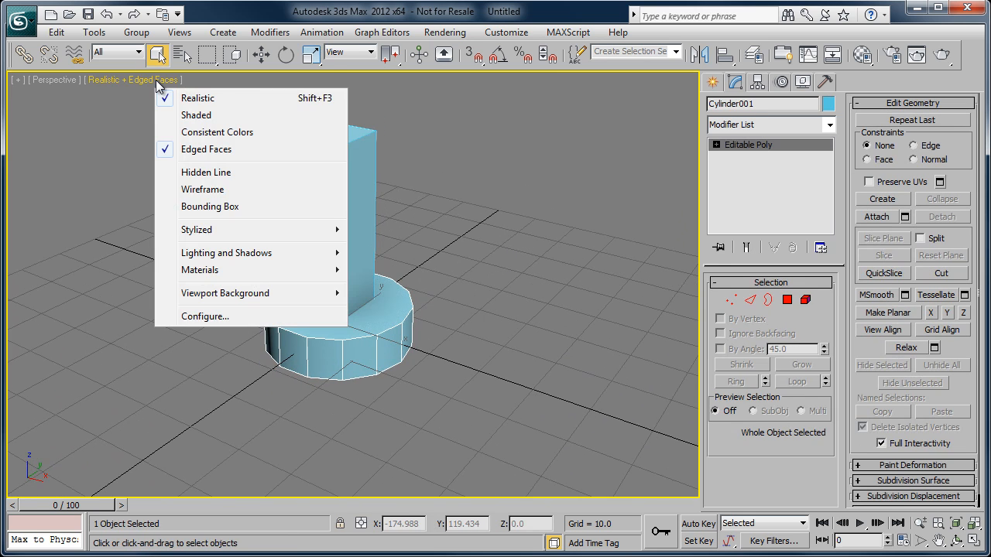
{"action": "left_click", "coordinate": [183, 115]}
Step: In the front view, move the disc's bottom vertices downward to thicken it, finish vertex editing and return to the perspective view
{"action": "mouse_move", "coordinate": [264, 308]}
{"action": "middle_mouse_down", "text": "alt"}
{"action": "mouse_move", "coordinate": [292, 343]}
{"action": "mouse_move", "coordinate": [316, 312]}
{"action": "middle_mouse_up", "text": "alt"}
{"action": "key", "text": "f"}
{"action": "scroll", "coordinate": [316, 311], "scroll_direction": "down", "scroll_amount": 5}
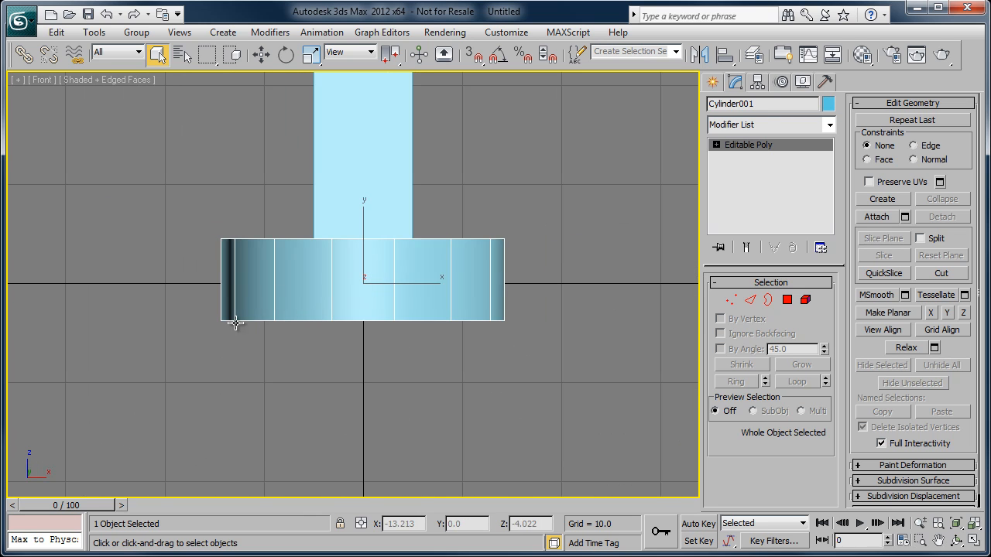
{"action": "key", "text": "1"}
{"action": "left_click_drag", "start_coordinate": [191, 302], "coordinate": [526, 341]}
{"action": "key", "text": "e"}
{"action": "key", "text": "w"}
{"action": "left_click_drag", "start_coordinate": [363, 266], "coordinate": [367, 355]}
{"action": "scroll", "coordinate": [397, 315], "scroll_direction": "down", "scroll_amount": 2}
{"action": "left_click", "coordinate": [754, 146]}
{"action": "key", "text": "p"}
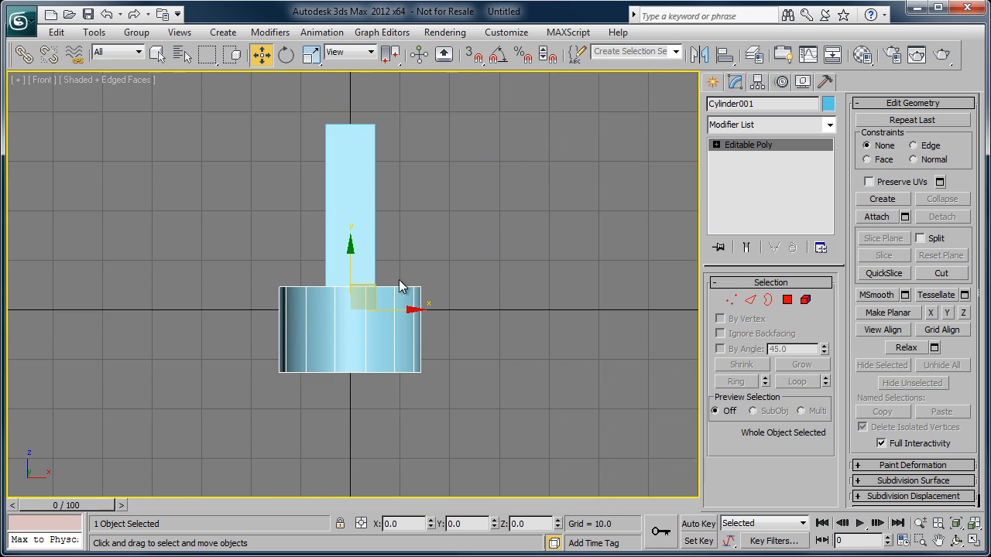
Step: Select the box and raise its four top vertices to about Z 60.5
{"action": "middle_click_drag", "start_coordinate": [400, 283], "coordinate": [335, 220], "text": "alt"}
{"action": "left_click", "coordinate": [353, 240]}
{"action": "key", "text": "1"}
{"action": "left_click_drag", "start_coordinate": [261, 157], "coordinate": [407, 226]}
{"action": "left_click_drag", "start_coordinate": [281, 158], "coordinate": [384, 230]}
{"action": "middle_click_drag", "start_coordinate": [374, 230], "coordinate": [363, 267]}
{"action": "left_click_drag", "start_coordinate": [336, 191], "coordinate": [336, 94]}
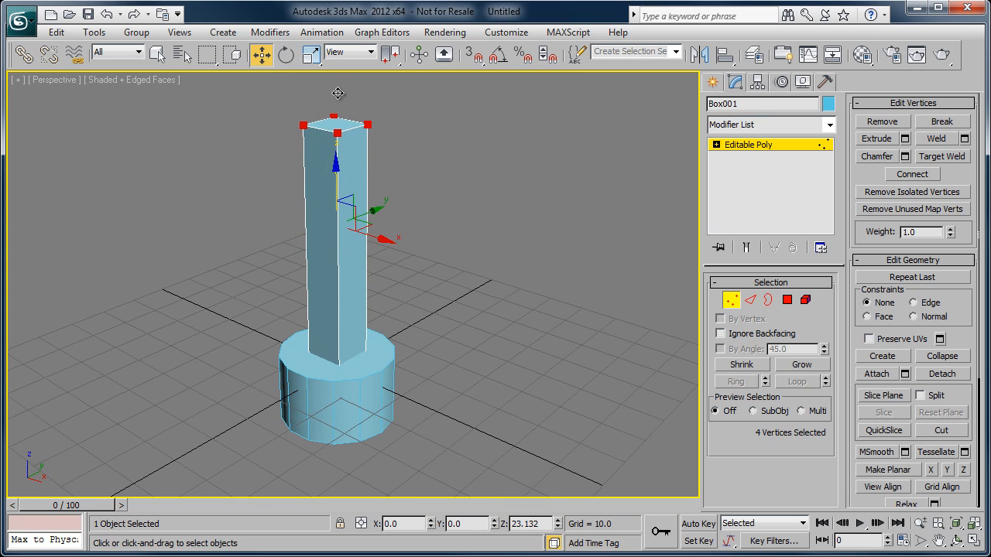
Step: Raise the box's top vertices further to about Z 74.4 and finish vertex editing
{"action": "middle_click_drag", "start_coordinate": [306, 384], "coordinate": [336, 397]}
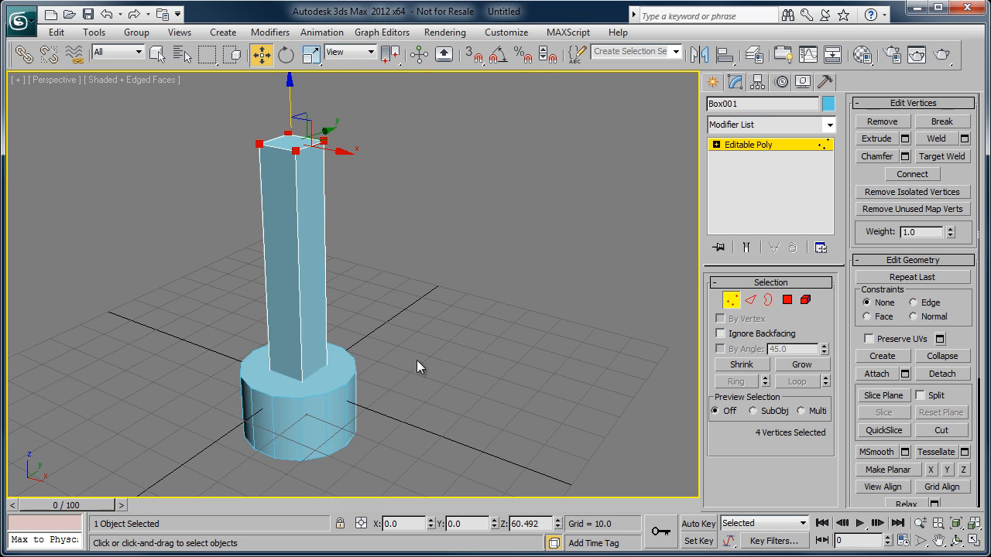
{"action": "middle_click_drag", "start_coordinate": [416, 360], "coordinate": [412, 392]}
{"action": "middle_click_drag", "start_coordinate": [348, 282], "coordinate": [371, 293]}
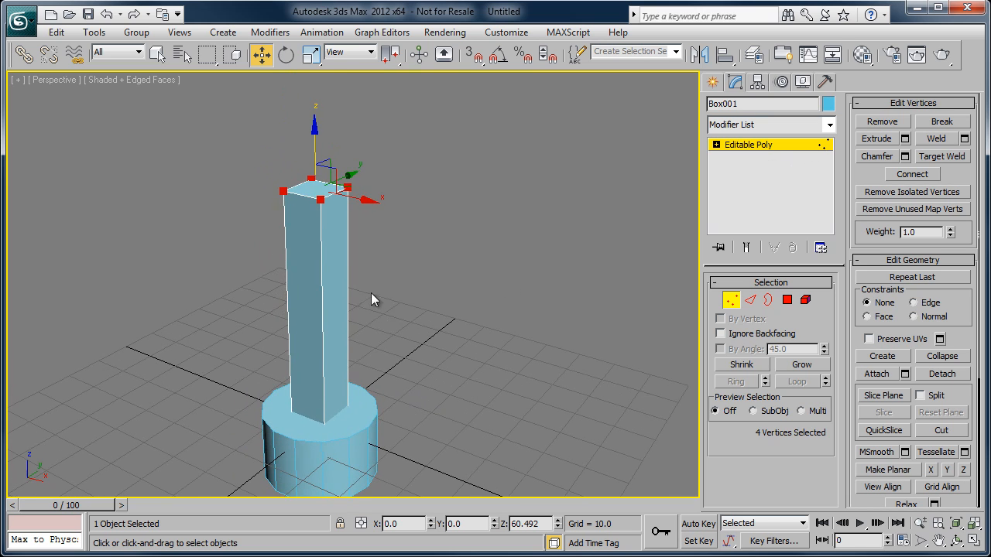
{"action": "left_click_drag", "start_coordinate": [313, 147], "coordinate": [313, 82]}
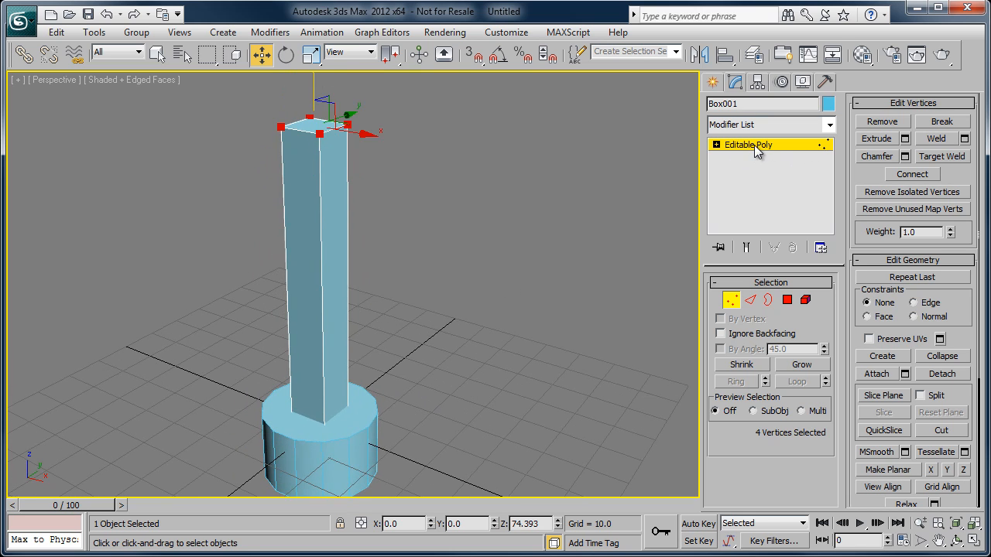
{"action": "left_click", "coordinate": [754, 145]}
Step: Select the disc and the box together, scale them down uniformly to about 69% for the disc, and deselect them
{"action": "left_click_drag", "start_coordinate": [187, 276], "coordinate": [428, 450]}
{"action": "key", "text": "r"}
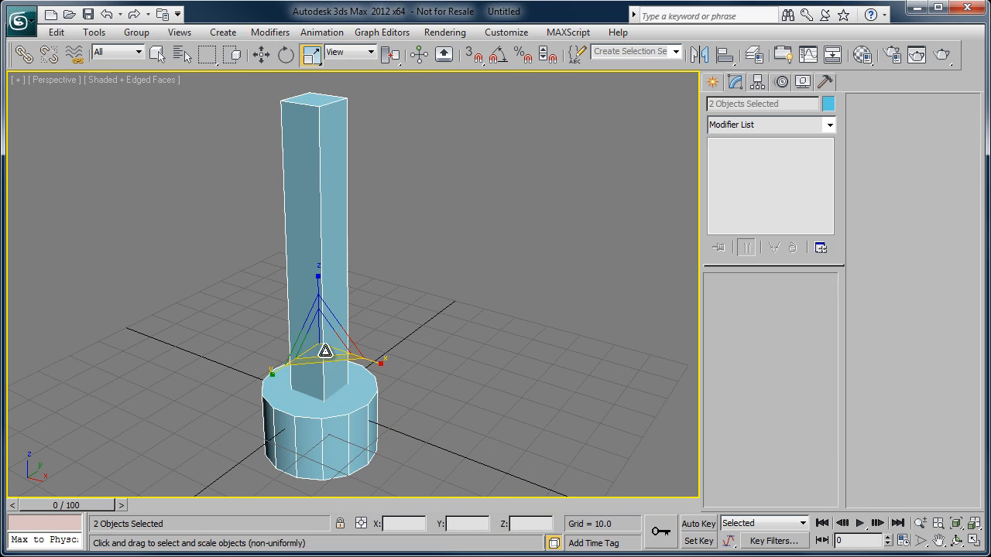
{"action": "left_click_drag", "start_coordinate": [325, 350], "coordinate": [318, 372]}
{"action": "middle_click_drag", "start_coordinate": [318, 372], "coordinate": [463, 366], "text": "alt"}
{"action": "left_click", "coordinate": [458, 363]}
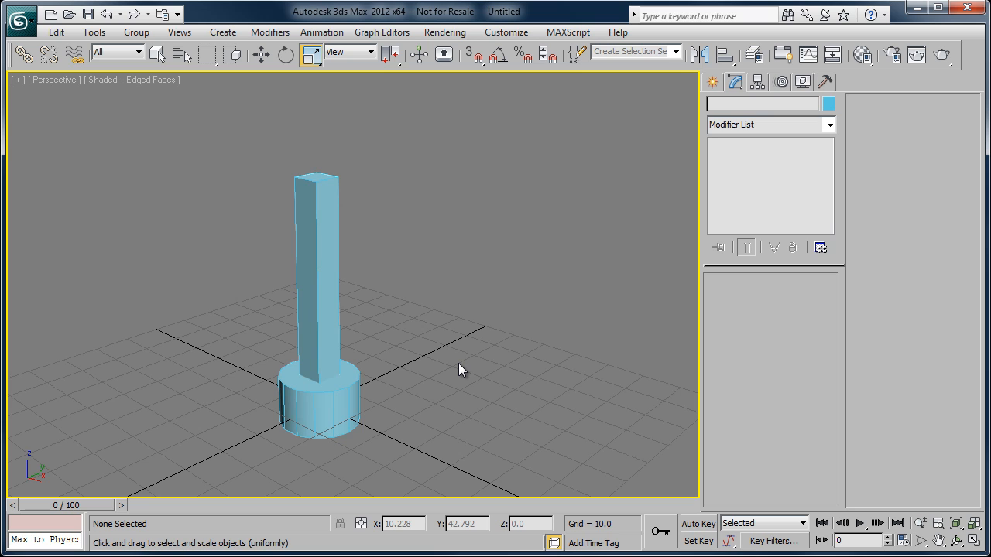
Step: Clone the bottom cylinder straight up along Z, placing the copy around the box's upper end at about Z 57.4
{"action": "left_click", "coordinate": [334, 389]}
{"action": "middle_click_drag", "start_coordinate": [435, 401], "coordinate": [424, 386]}
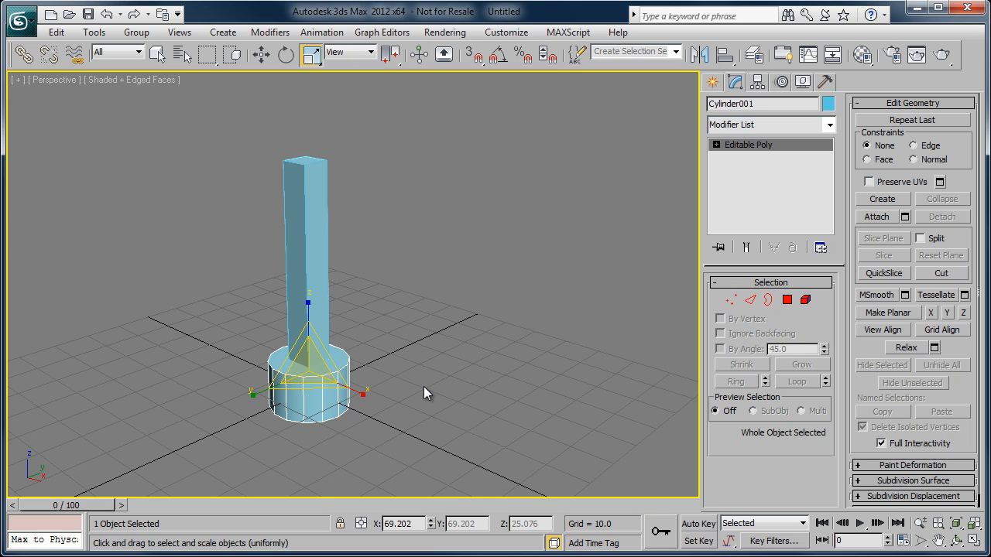
{"action": "left_click", "coordinate": [712, 82]}
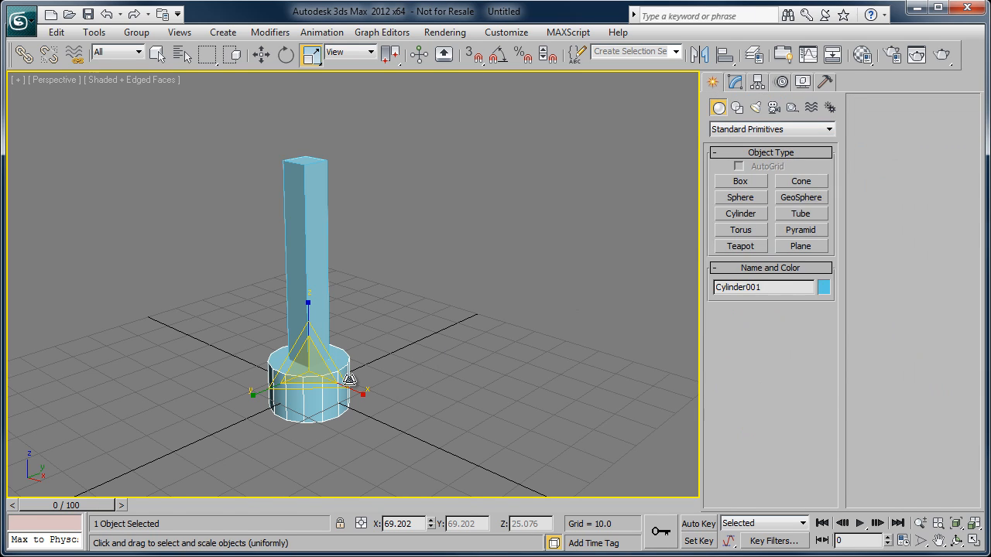
{"action": "left_click", "coordinate": [736, 82]}
{"action": "middle_click_drag", "start_coordinate": [399, 345], "coordinate": [414, 314]}
{"action": "scroll", "coordinate": [406, 313], "scroll_direction": "up", "scroll_amount": 3}
{"action": "scroll", "coordinate": [402, 356], "scroll_direction": "down", "scroll_amount": 4}
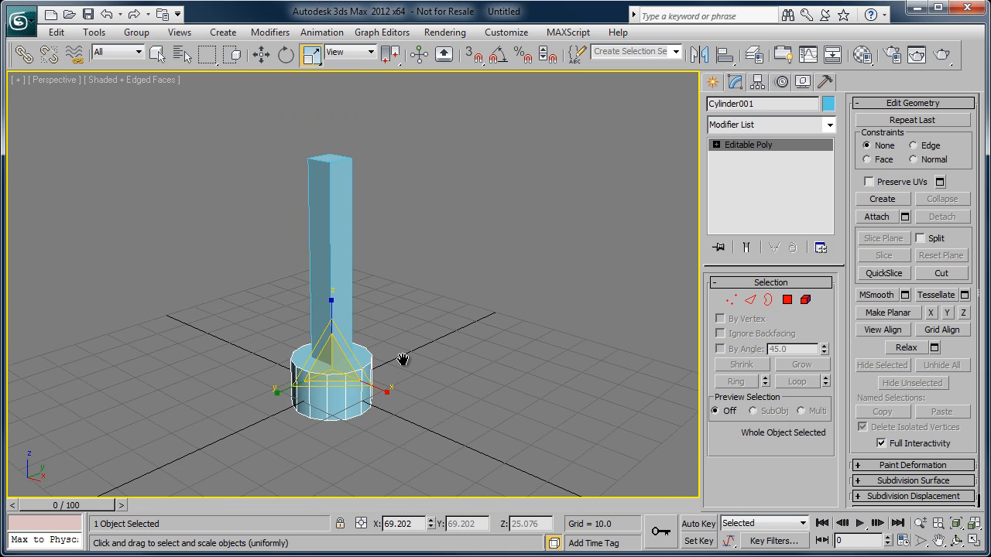
{"action": "key", "text": "w"}
{"action": "middle_click_drag", "start_coordinate": [429, 375], "coordinate": [429, 385]}
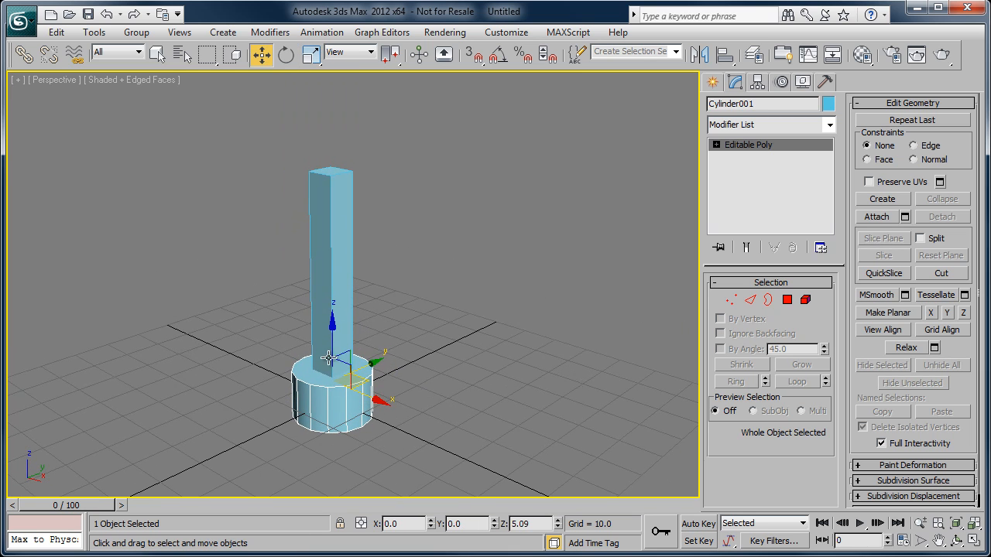
{"action": "left_click_drag", "start_coordinate": [333, 331], "coordinate": [333, 294], "text": "shift"}
{"action": "mouse_move", "coordinate": [338, 156]}
{"action": "left_mouse_down", "text": "shift"}
{"action": "mouse_move", "coordinate": [337, 124]}
{"action": "mouse_move", "coordinate": [338, 133]}
{"action": "left_mouse_up", "text": "shift"}
{"action": "left_click", "coordinate": [496, 350]}
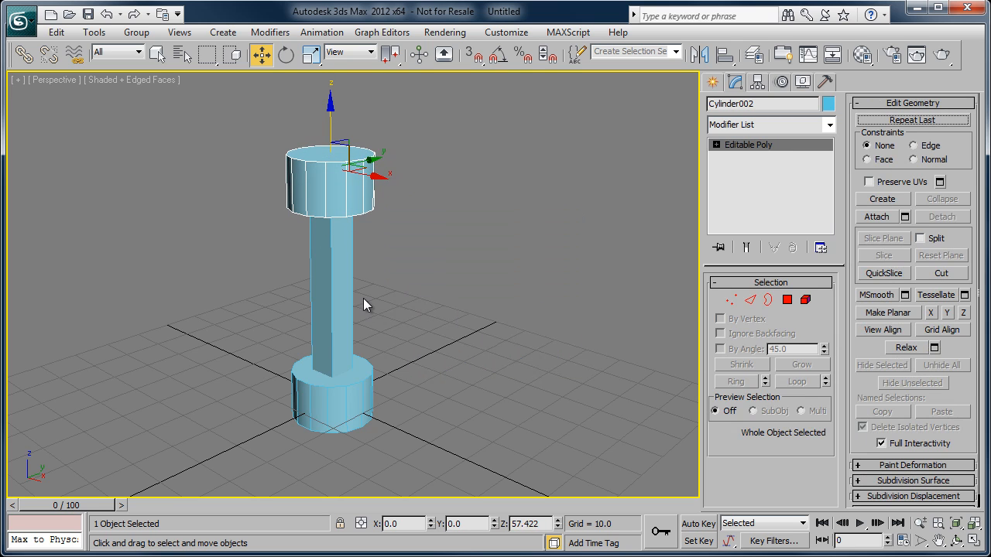
Step: Try rotating the upper cylinder freehand, undo the rotation, and look at the Rotate Transform Type-In dialog before closing it
{"action": "scroll", "coordinate": [364, 313], "scroll_direction": "up", "scroll_amount": 3}
{"action": "key", "text": "e"}
{"action": "left_click_drag", "start_coordinate": [296, 207], "coordinate": [416, 321]}
{"action": "scroll", "coordinate": [423, 322], "scroll_direction": "up", "scroll_amount": 2}
{"action": "scroll", "coordinate": [423, 321], "scroll_direction": "down", "scroll_amount": 2}
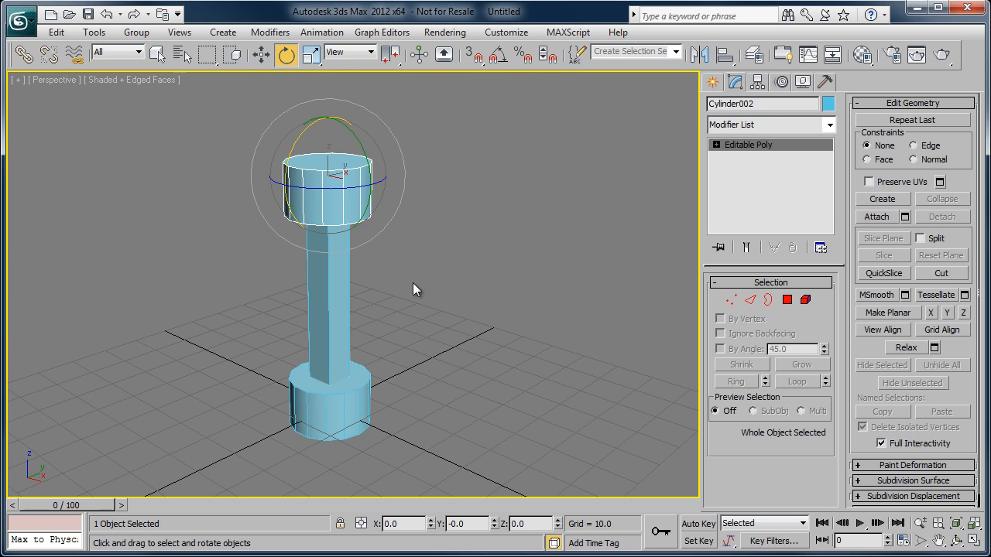
{"action": "middle_click_drag", "start_coordinate": [397, 292], "coordinate": [412, 320]}
{"action": "left_click_drag", "start_coordinate": [321, 162], "coordinate": [353, 151]}
{"action": "key", "text": "ctrl+z"}
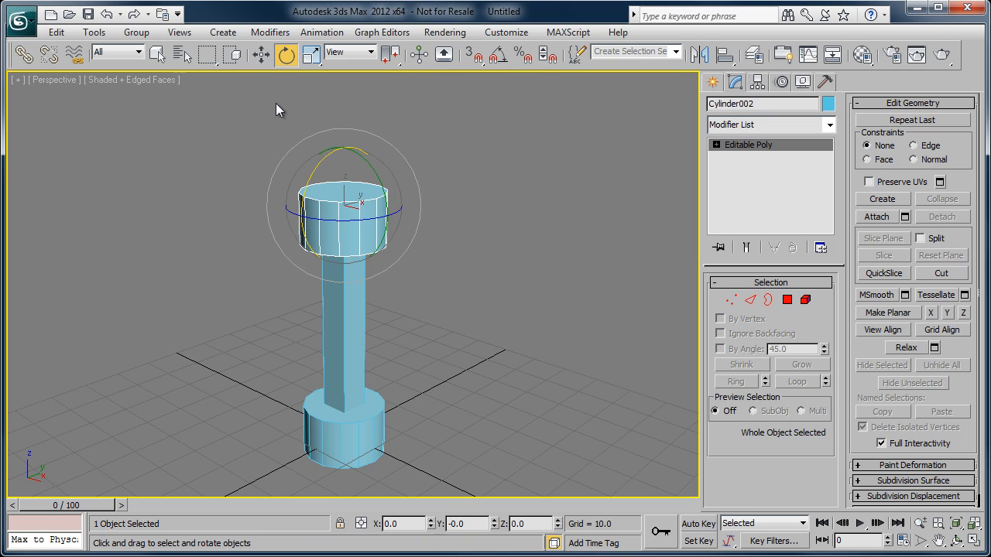
{"action": "right_click", "coordinate": [285, 56]}
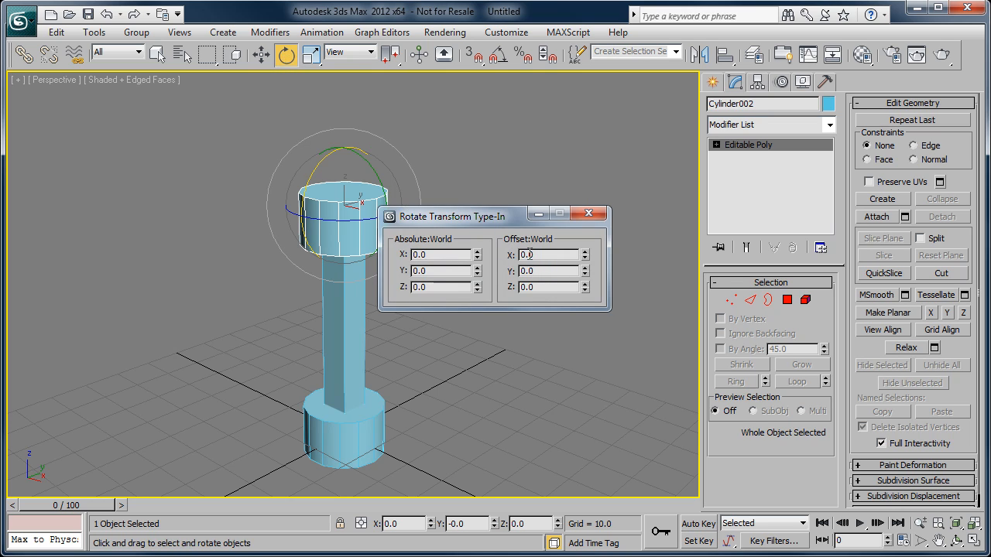
{"action": "left_click", "coordinate": [587, 215]}
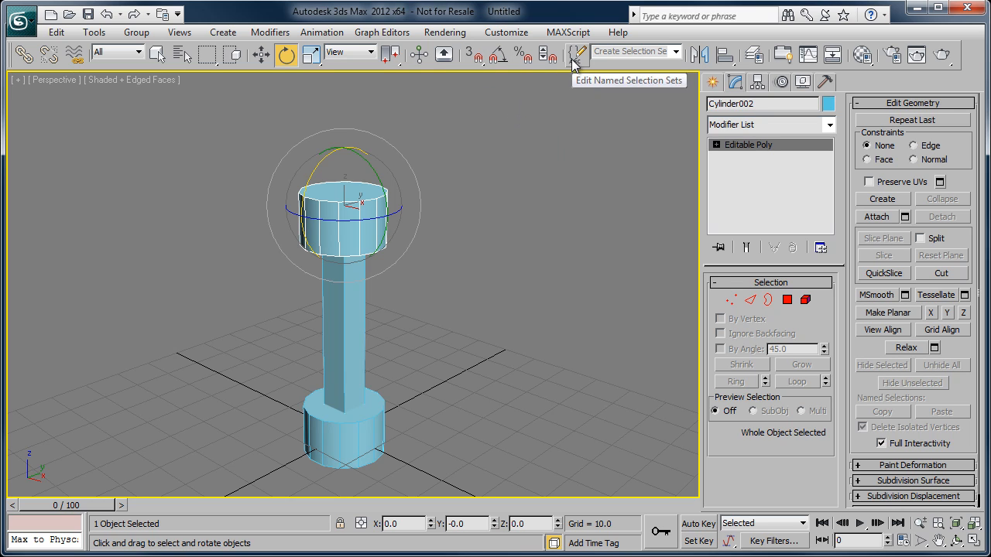
Step: Turn on angle snap, test it with a rotation that is undone, and open the Grid and Snap Settings options
{"action": "left_click", "coordinate": [498, 56]}
{"action": "left_click_drag", "start_coordinate": [331, 158], "coordinate": [309, 234]}
{"action": "key", "text": "ctrl+z"}
{"action": "right_click", "coordinate": [497, 56]}
{"action": "left_click_drag", "start_coordinate": [483, 179], "coordinate": [547, 106]}
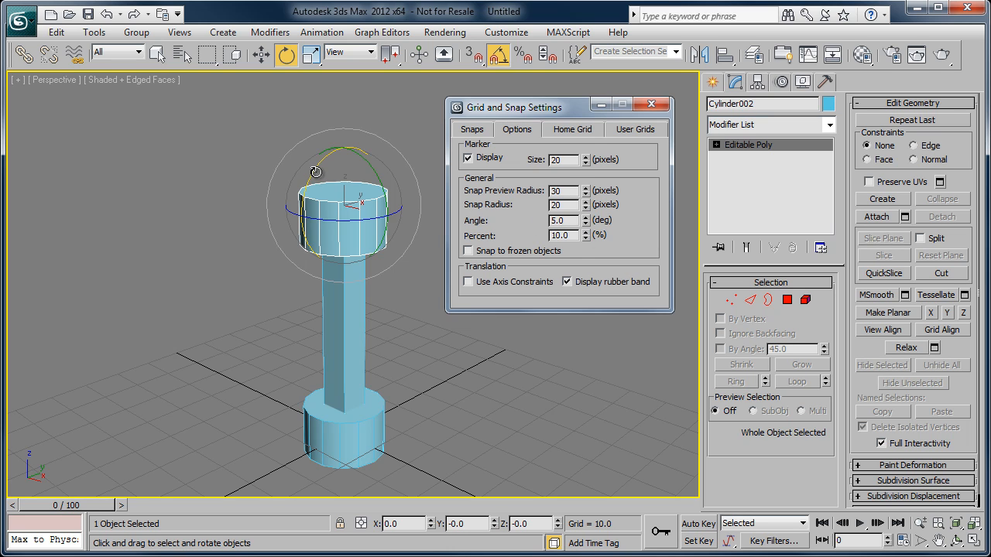
Step: Try snapped rotations of the upper cylinder, including 45° about X and 60° about Y, undo each one and close the snap settings
{"action": "left_click_drag", "start_coordinate": [316, 175], "coordinate": [386, 161]}
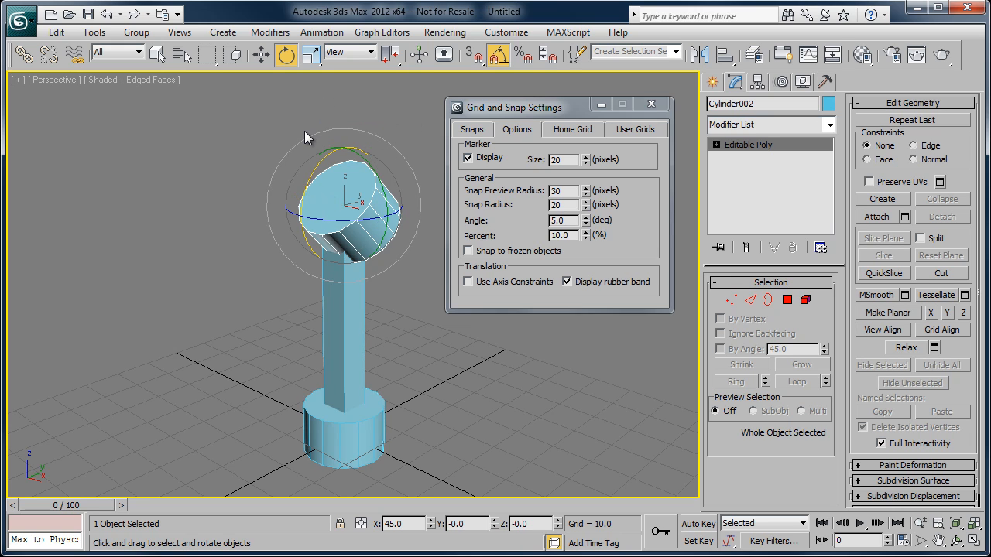
{"action": "key", "text": "ctrl+z"}
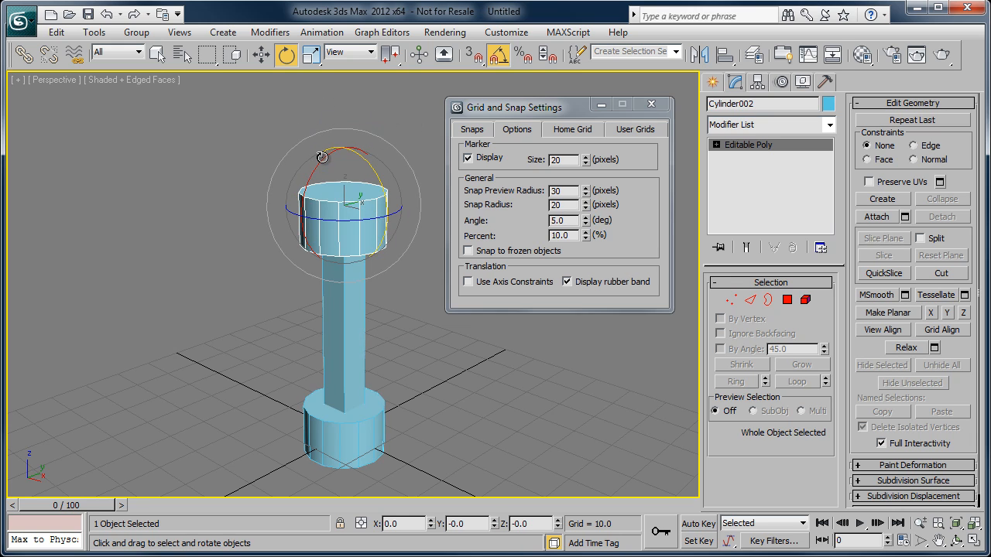
{"action": "left_click_drag", "start_coordinate": [322, 157], "coordinate": [341, 141]}
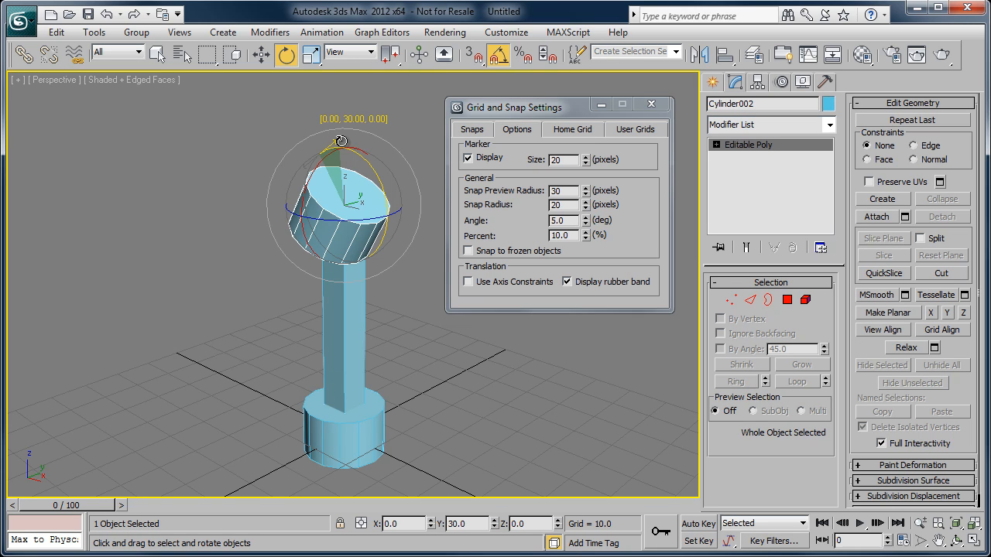
{"action": "left_click_drag", "start_coordinate": [342, 142], "coordinate": [357, 122]}
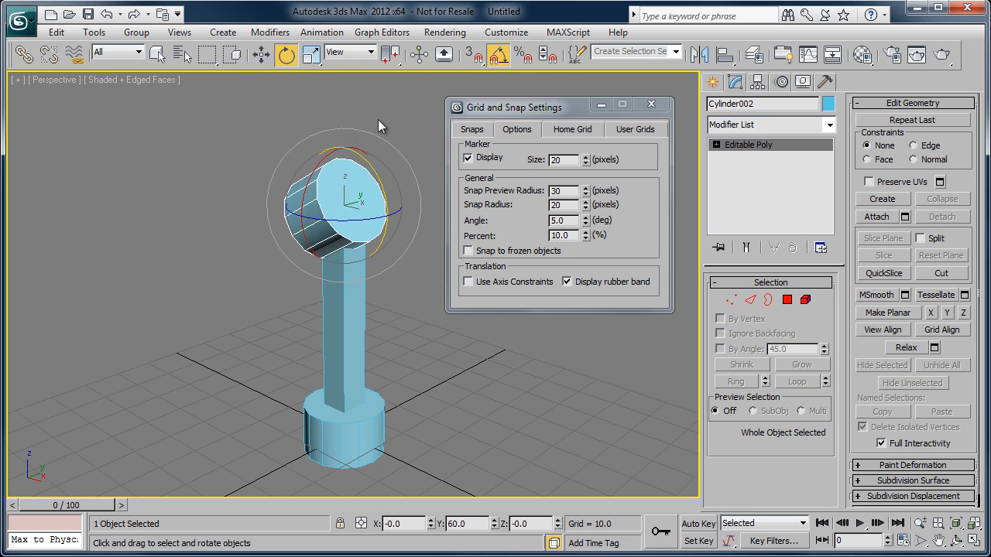
{"action": "key", "text": "ctrl+z"}
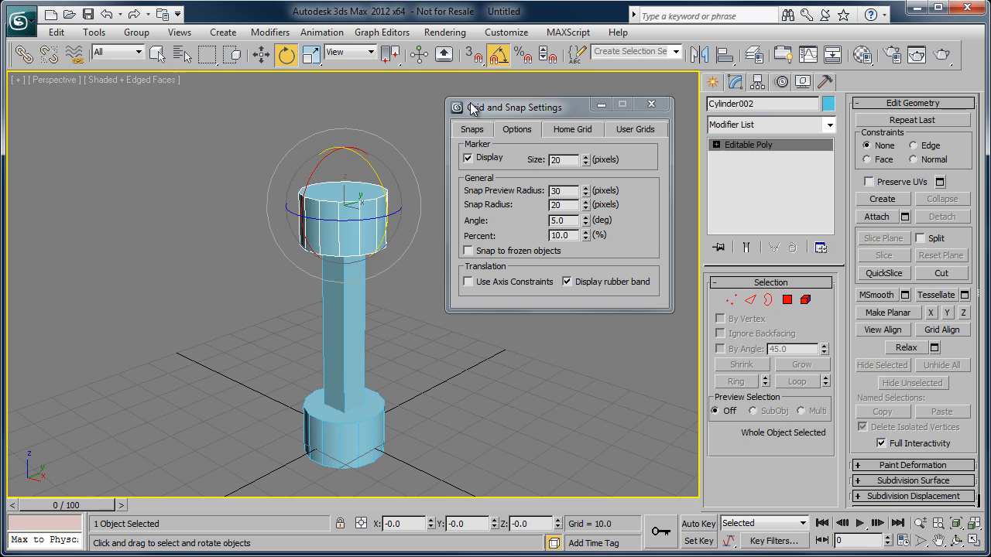
{"action": "left_click_drag", "start_coordinate": [376, 172], "coordinate": [402, 207]}
{"action": "key", "text": "ctrl+z"}
{"action": "left_click", "coordinate": [651, 105]}
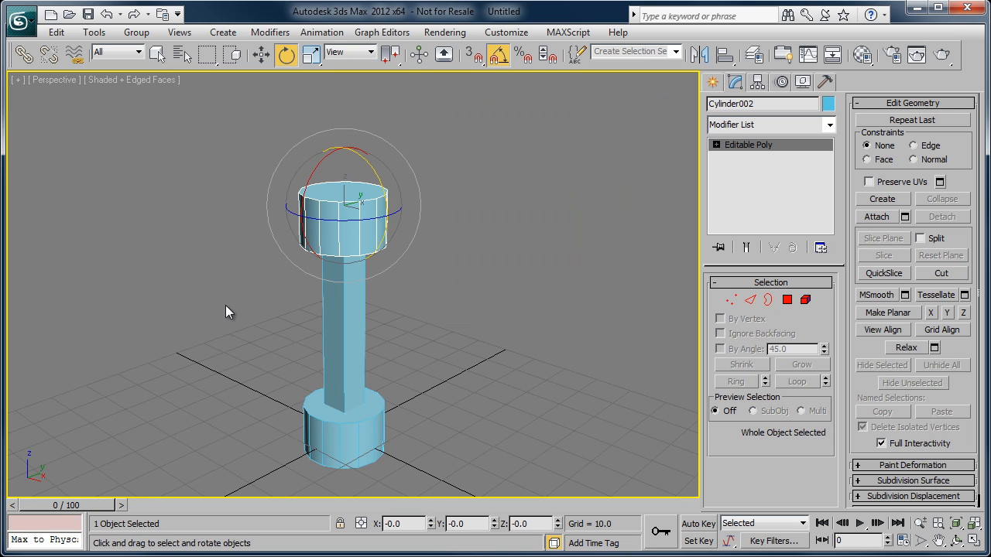
Step: Rotate the upper cylinder 90° about the X axis so it lies horizontally on the post
{"action": "middle_click_drag", "start_coordinate": [228, 309], "coordinate": [363, 325], "text": "alt"}
{"action": "left_click_drag", "start_coordinate": [382, 174], "coordinate": [430, 224]}
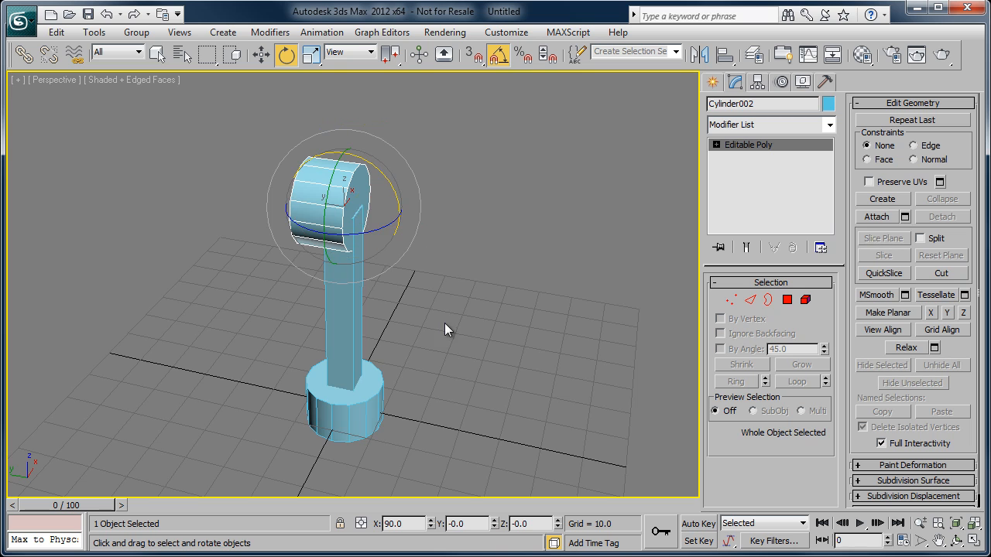
{"action": "middle_click_drag", "start_coordinate": [444, 323], "coordinate": [341, 321], "text": "alt"}
{"action": "scroll", "coordinate": [342, 322], "scroll_direction": "up", "scroll_amount": 3}
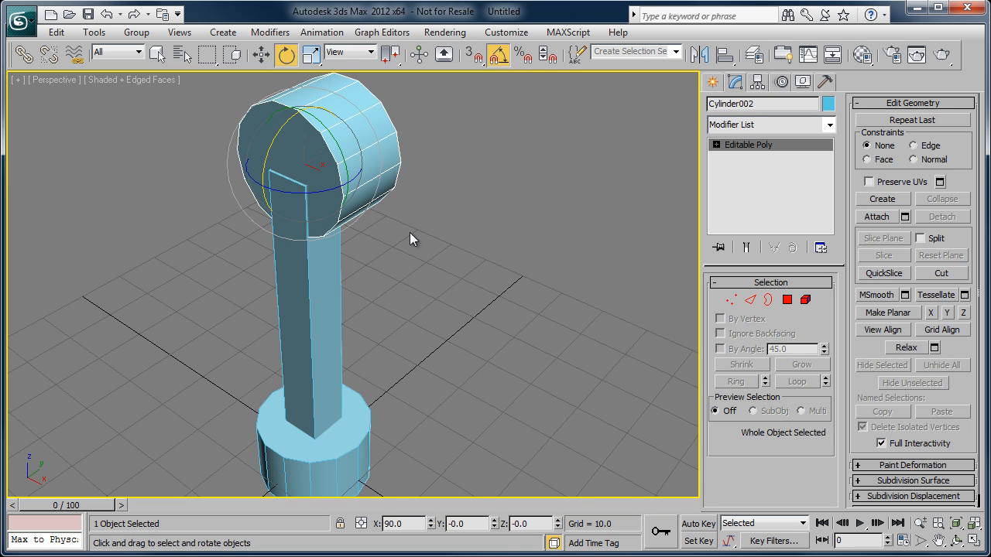
{"action": "middle_click_drag", "start_coordinate": [388, 224], "coordinate": [380, 250], "text": "alt"}
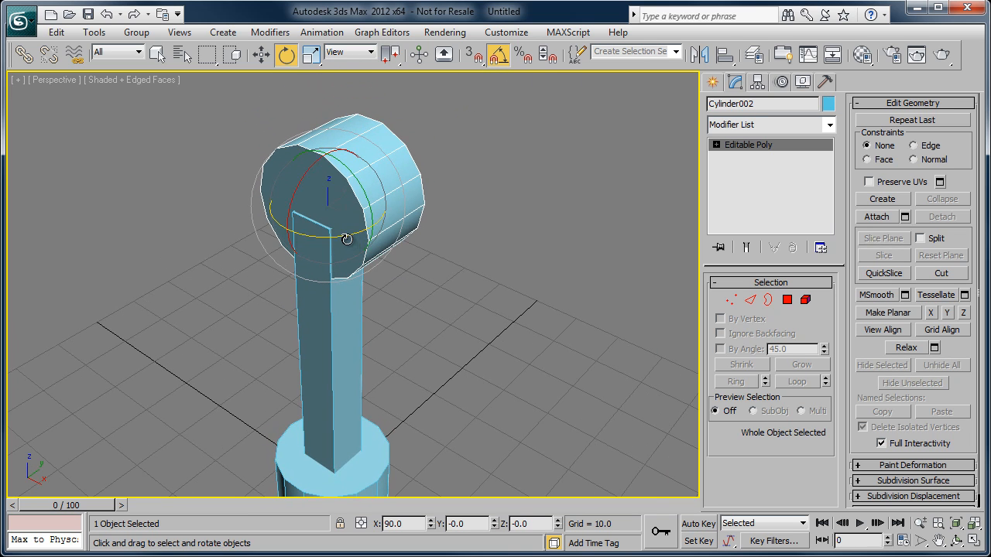
Step: Try rotating the horizontal cylinder about the Z axis and undo that rotation
{"action": "left_click_drag", "start_coordinate": [348, 239], "coordinate": [414, 247]}
{"action": "key", "text": "ctrl+z"}
{"action": "scroll", "coordinate": [422, 349], "scroll_direction": "down", "scroll_amount": 4}
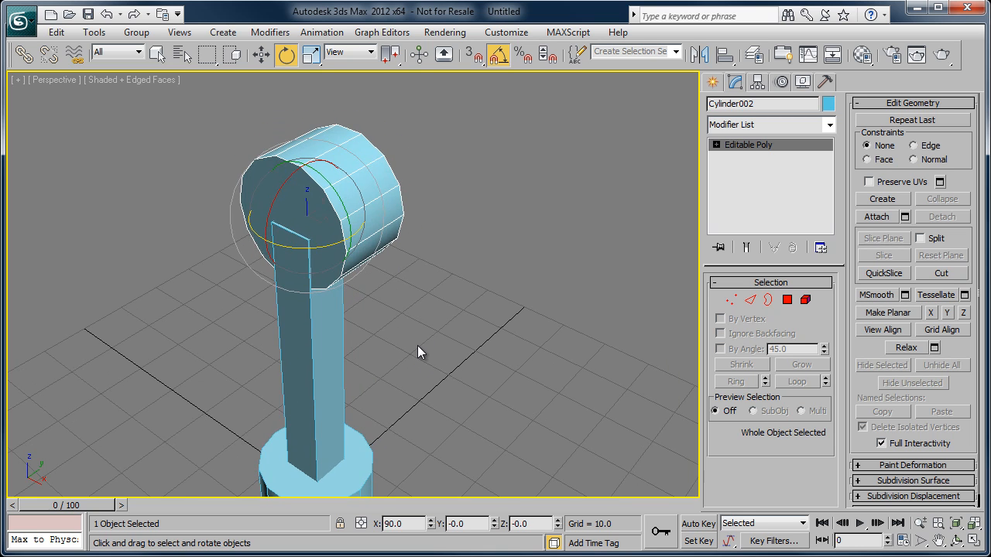
{"action": "middle_click_drag", "start_coordinate": [246, 346], "coordinate": [280, 335], "text": "alt"}
{"action": "scroll", "coordinate": [391, 343], "scroll_direction": "up", "scroll_amount": 4}
{"action": "scroll", "coordinate": [421, 337], "scroll_direction": "down", "scroll_amount": 4}
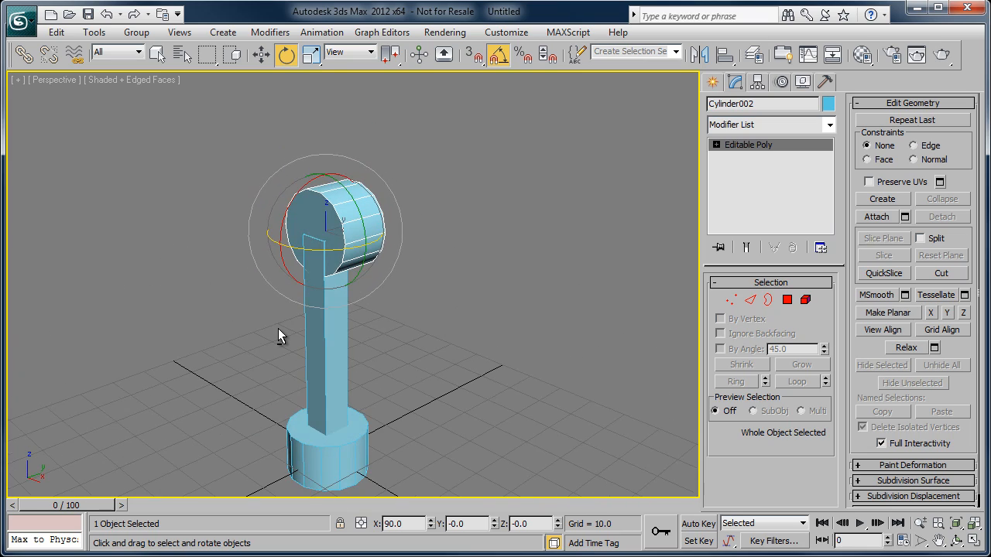
Step: Center the horizontal cylinder's pivot to the object using Affect Pivot Only, leave pivot editing and deselect the cylinder
{"action": "left_click", "coordinate": [156, 54]}
{"action": "left_click", "coordinate": [758, 84]}
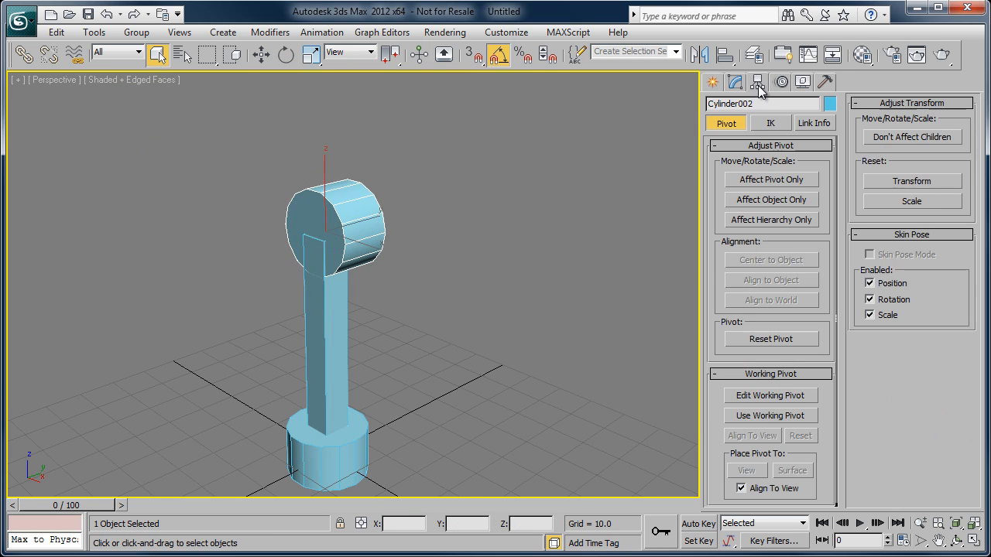
{"action": "left_click", "coordinate": [764, 181]}
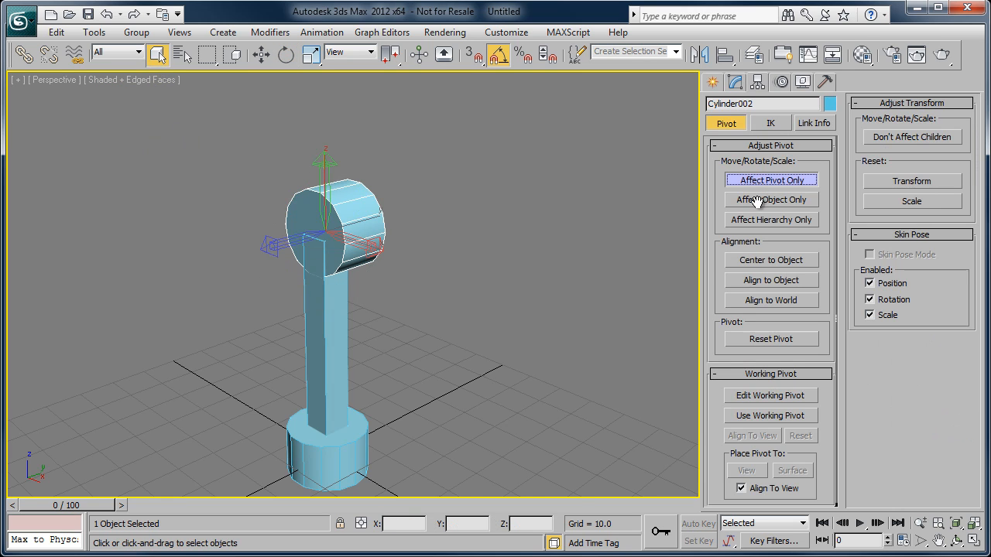
{"action": "left_click", "coordinate": [759, 262]}
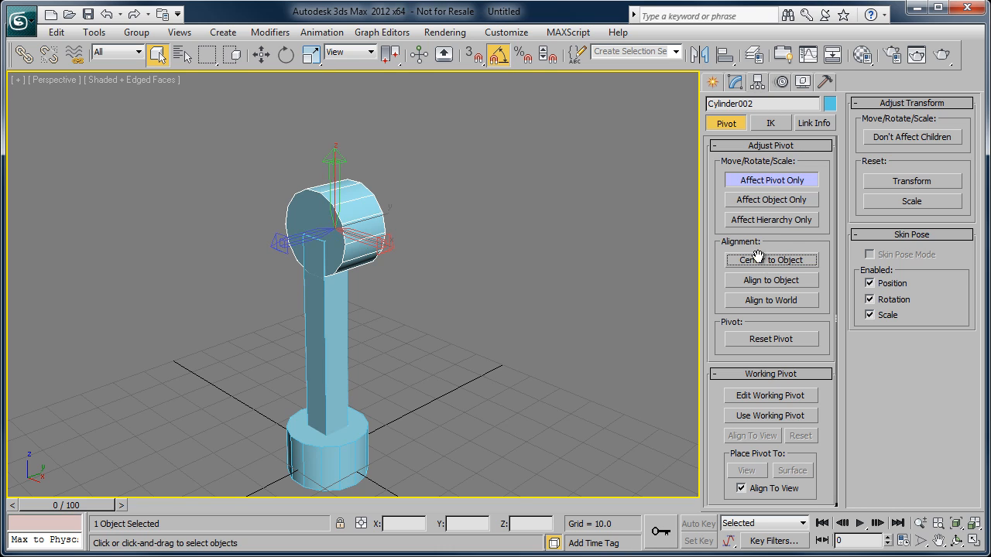
{"action": "left_click", "coordinate": [712, 83]}
{"action": "left_click", "coordinate": [569, 255]}
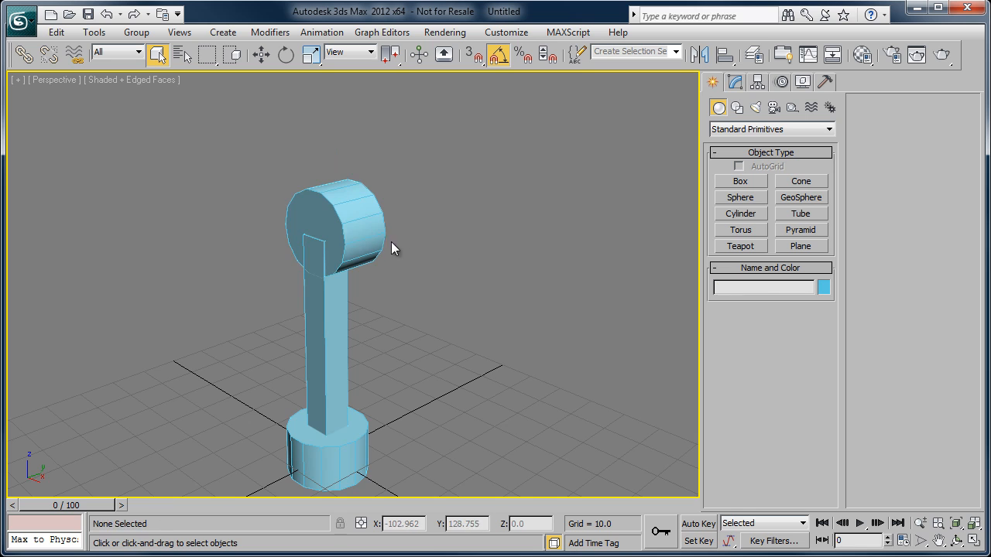
Step: Set the horizontal cylinder's absolute world Y position to 0 so it is centred over the post
{"action": "left_click", "coordinate": [362, 236]}
{"action": "middle_click_drag", "start_coordinate": [457, 320], "coordinate": [408, 274], "text": "alt"}
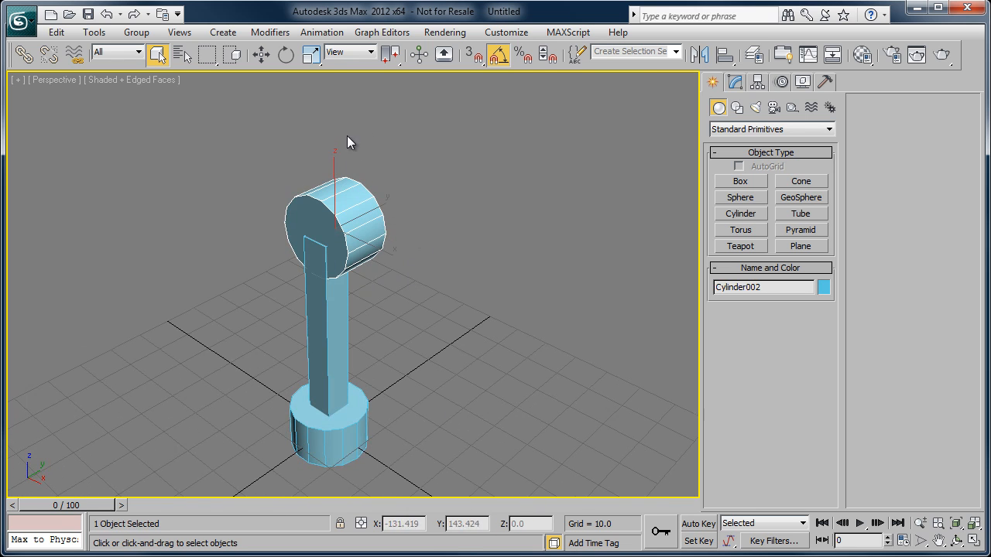
{"action": "right_click", "coordinate": [260, 60]}
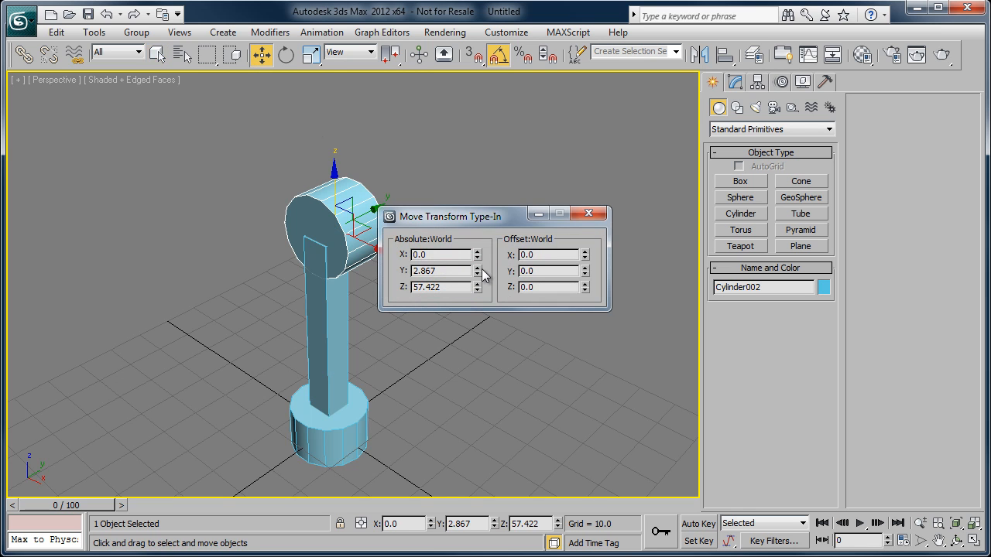
{"action": "right_click", "coordinate": [478, 271]}
{"action": "middle_click_drag", "start_coordinate": [310, 334], "coordinate": [482, 360], "text": "alt"}
{"action": "middle_click_drag", "start_coordinate": [391, 358], "coordinate": [383, 349], "text": "alt"}
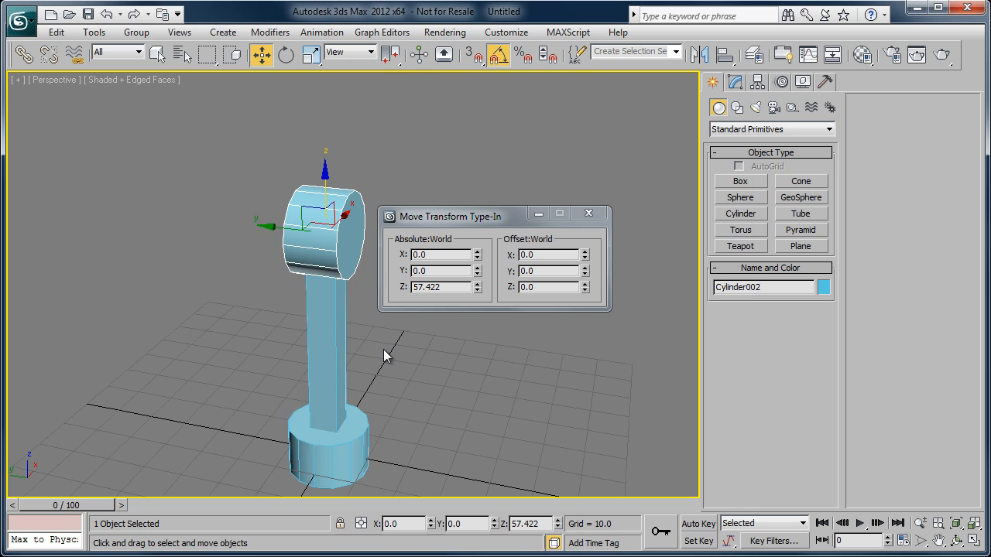
Step: Try setting the horizontal cylinder's world Z position to 0, undo that move and close the transform type-in
{"action": "right_click", "coordinate": [477, 288]}
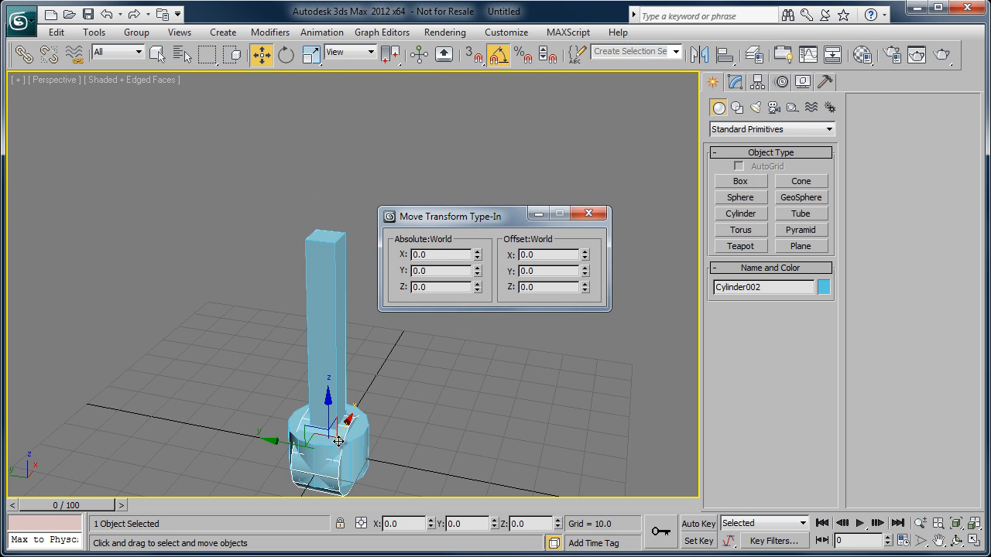
{"action": "key", "text": "ctrl+z"}
{"action": "middle_click_drag", "start_coordinate": [406, 326], "coordinate": [480, 317], "text": "alt"}
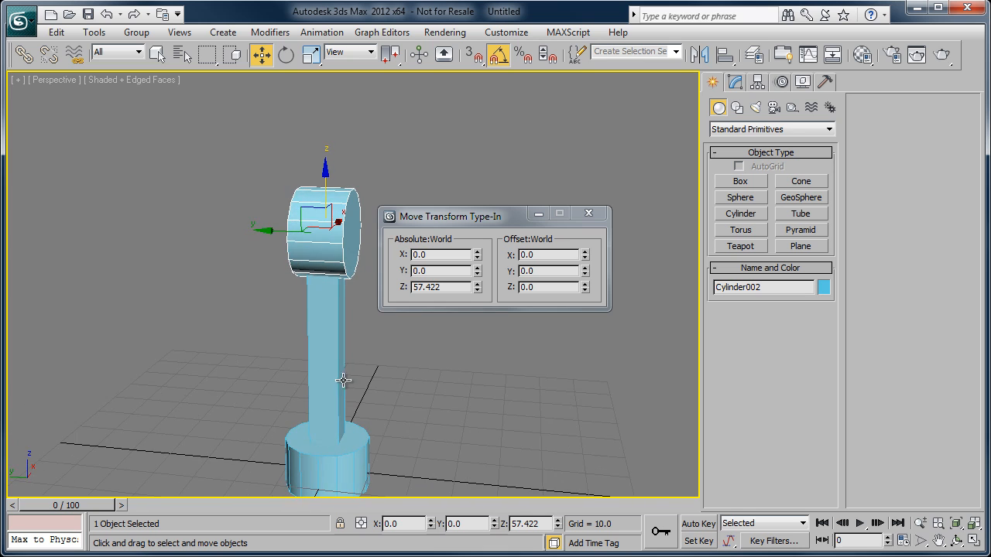
{"action": "left_click", "coordinate": [588, 213]}
Step: Lengthen the horizontal cylinder by scaling it along the Y axis only, to a local Z scale of about 61%
{"action": "key", "text": "z"}
{"action": "middle_click_drag", "start_coordinate": [409, 345], "coordinate": [382, 310], "text": "alt"}
{"action": "scroll", "coordinate": [380, 351], "scroll_direction": "down", "scroll_amount": 4}
{"action": "key", "text": "r"}
{"action": "left_click_drag", "start_coordinate": [421, 260], "coordinate": [488, 294]}
{"action": "scroll", "coordinate": [427, 324], "scroll_direction": "down", "scroll_amount": 3}
{"action": "middle_click_drag", "start_coordinate": [428, 325], "coordinate": [387, 302], "text": "alt"}
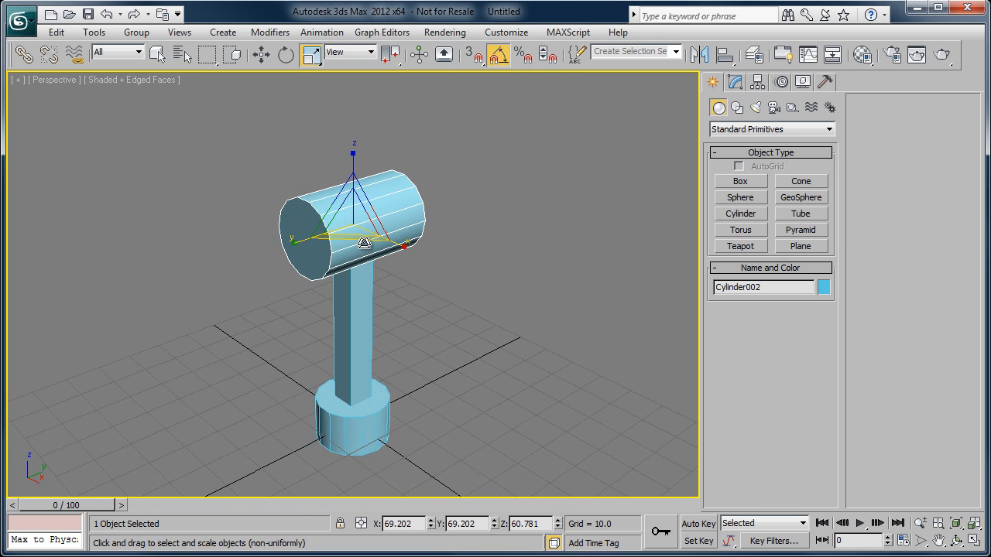
Step: Raise the horizontal cylinder along Z to a height of about 63.6, keeping its underside on the post's top
{"action": "middle_click_drag", "start_coordinate": [274, 358], "coordinate": [364, 315], "text": "alt"}
{"action": "scroll", "coordinate": [354, 332], "scroll_direction": "up", "scroll_amount": 2}
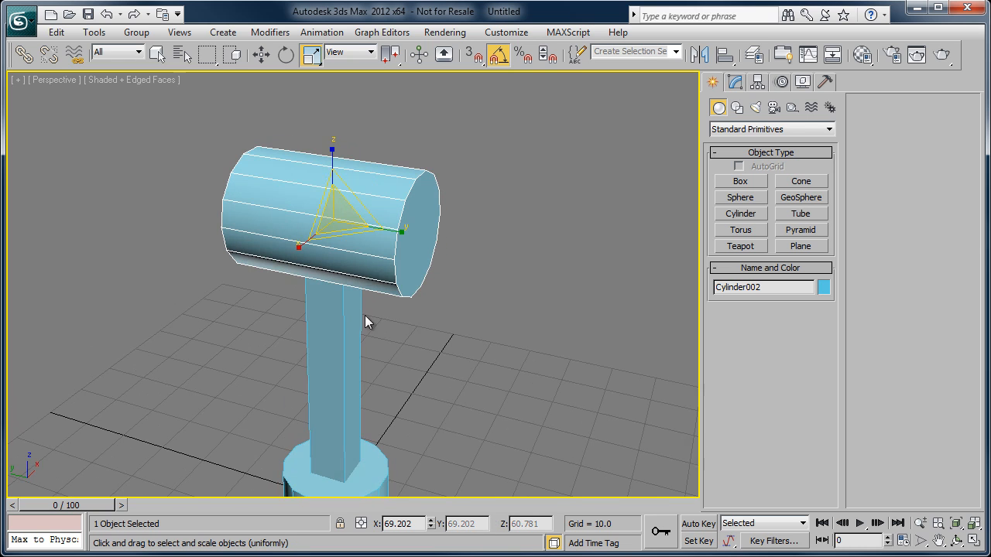
{"action": "middle_click_drag", "start_coordinate": [376, 260], "coordinate": [343, 287]}
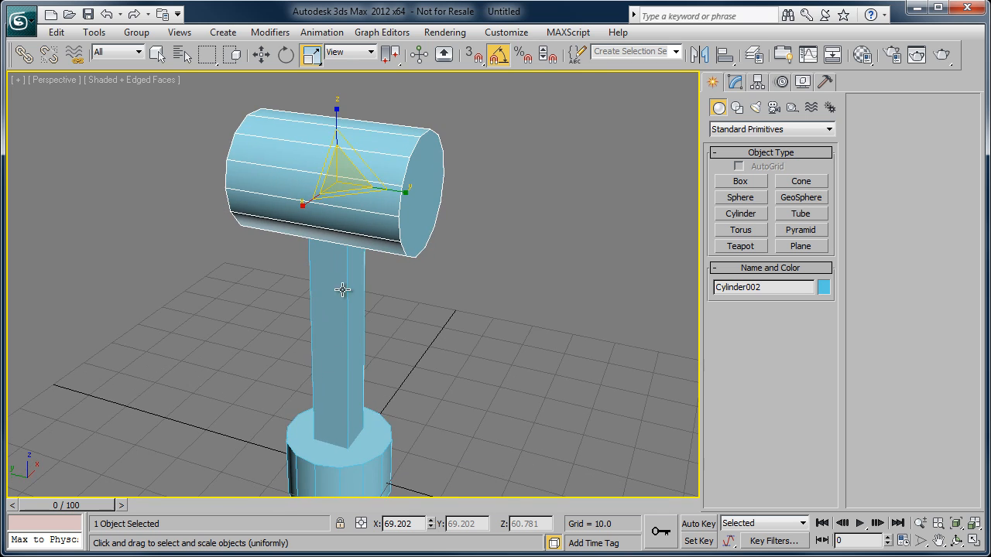
{"action": "middle_click_drag", "start_coordinate": [343, 357], "coordinate": [338, 397]}
{"action": "key", "text": "w"}
{"action": "left_click_drag", "start_coordinate": [335, 170], "coordinate": [331, 119]}
{"action": "middle_click_drag", "start_coordinate": [345, 240], "coordinate": [355, 310], "text": "alt"}
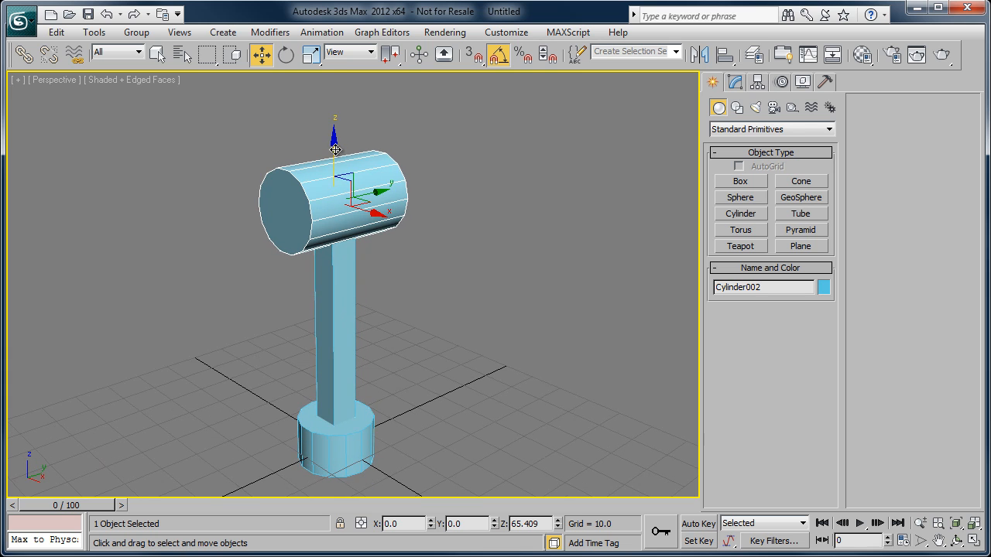
{"action": "left_click_drag", "start_coordinate": [335, 150], "coordinate": [334, 161]}
{"action": "middle_click_drag", "start_coordinate": [280, 279], "coordinate": [366, 274], "text": "alt"}
{"action": "scroll", "coordinate": [332, 261], "scroll_direction": "up", "scroll_amount": 3}
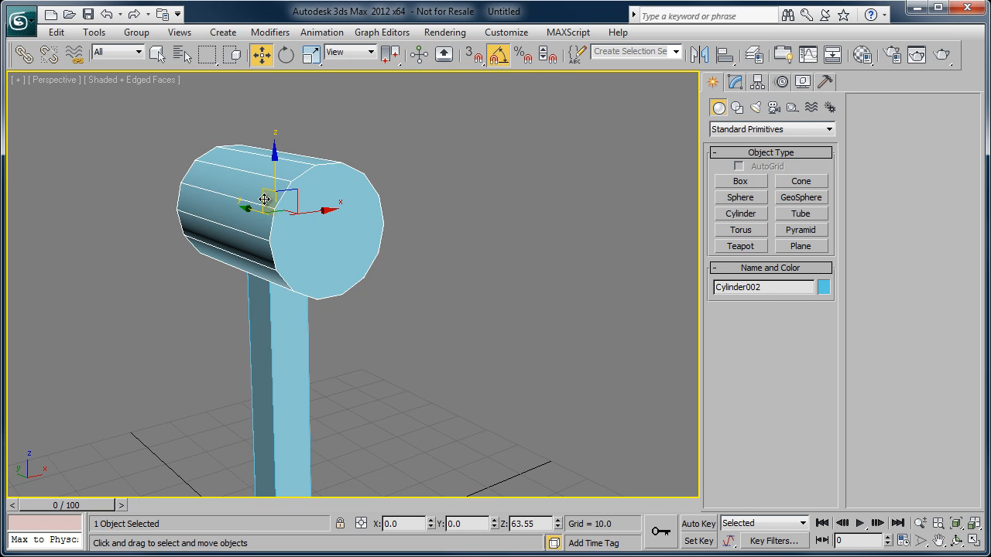
{"action": "middle_click_drag", "start_coordinate": [337, 335], "coordinate": [284, 345]}
{"action": "scroll", "coordinate": [350, 314], "scroll_direction": "down", "scroll_amount": 3}
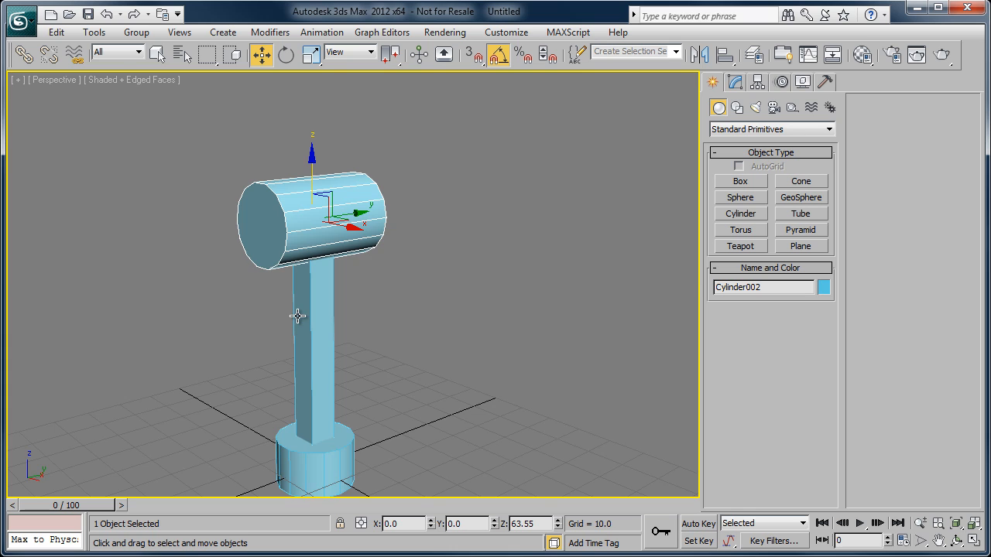
Step: In the front view, select the horizontal cylinder's four mid-height vertices and connect them with an edge across each end cap
{"action": "key", "text": "f"}
{"action": "key", "text": "z"}
{"action": "middle_click_drag", "start_coordinate": [369, 345], "coordinate": [359, 314]}
{"action": "scroll", "coordinate": [348, 310], "scroll_direction": "down", "scroll_amount": 2}
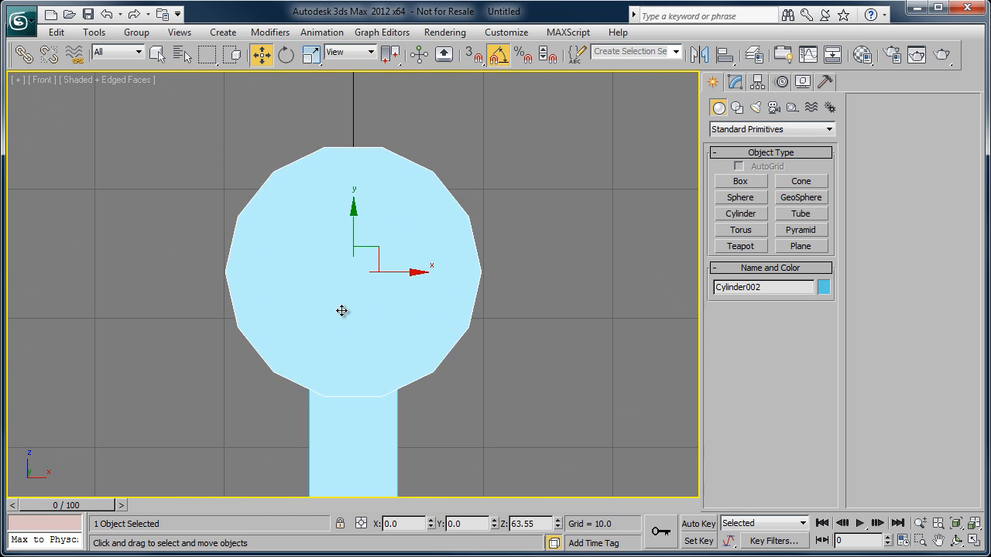
{"action": "key", "text": "1"}
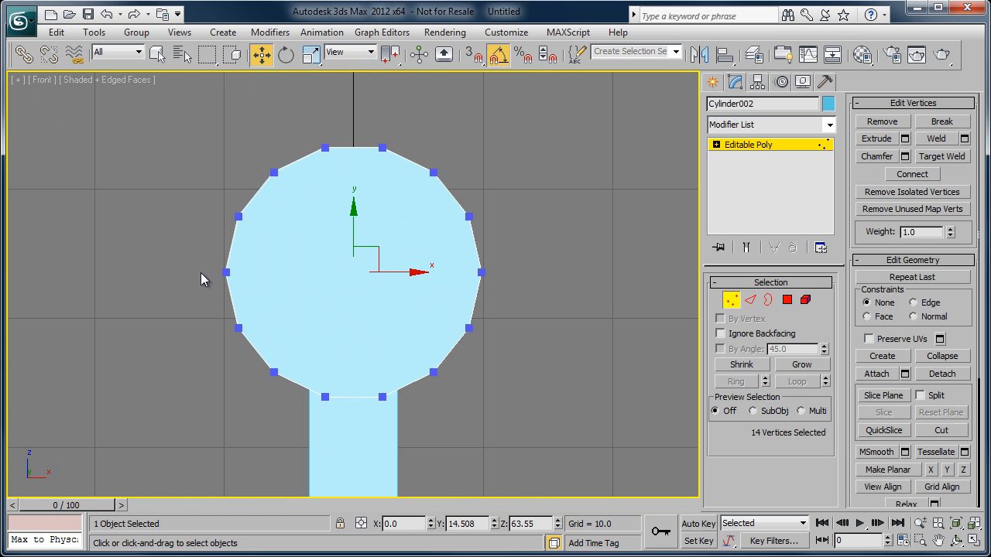
{"action": "left_click_drag", "start_coordinate": [200, 272], "coordinate": [529, 303]}
{"action": "middle_click_drag", "start_coordinate": [541, 341], "coordinate": [525, 361]}
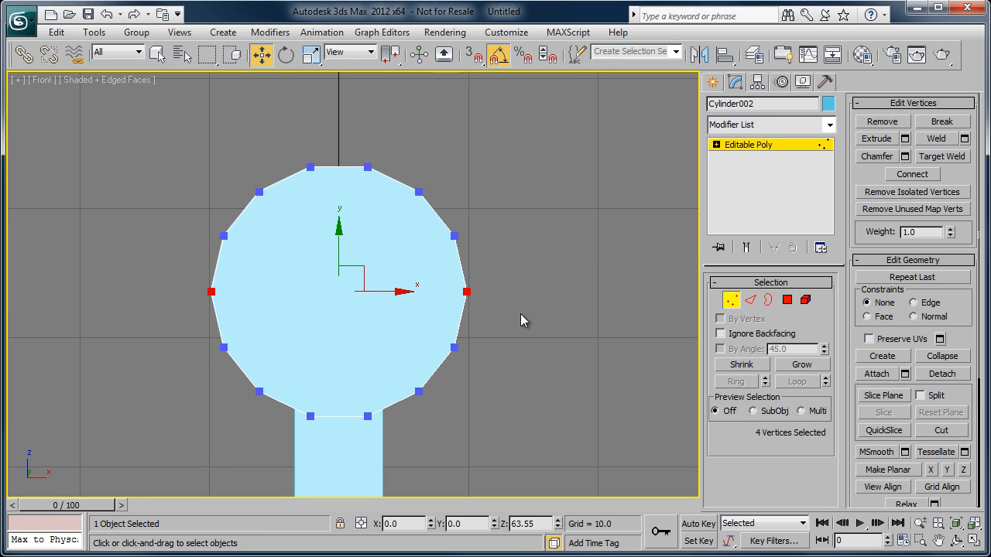
{"action": "middle_click_drag", "start_coordinate": [496, 353], "coordinate": [498, 332]}
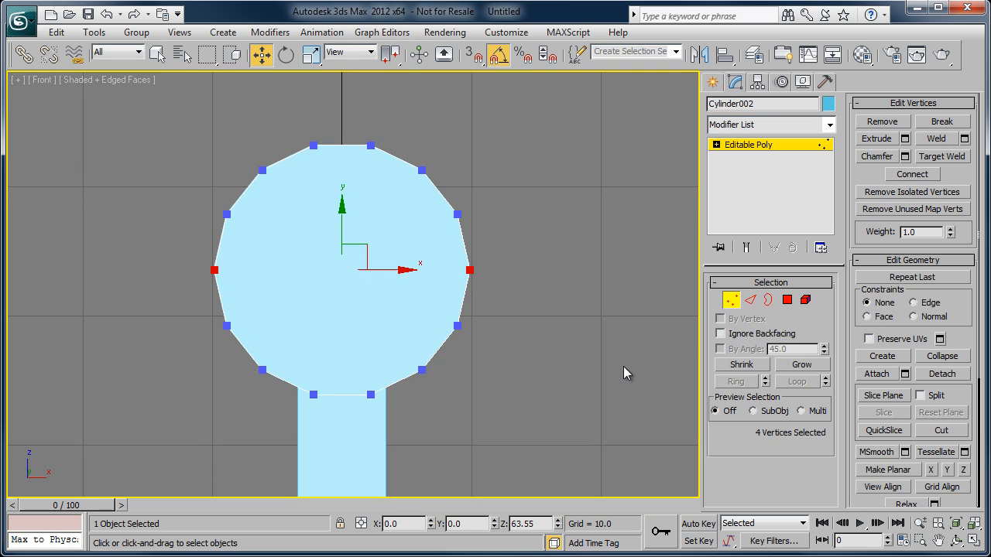
{"action": "right_click", "coordinate": [608, 298]}
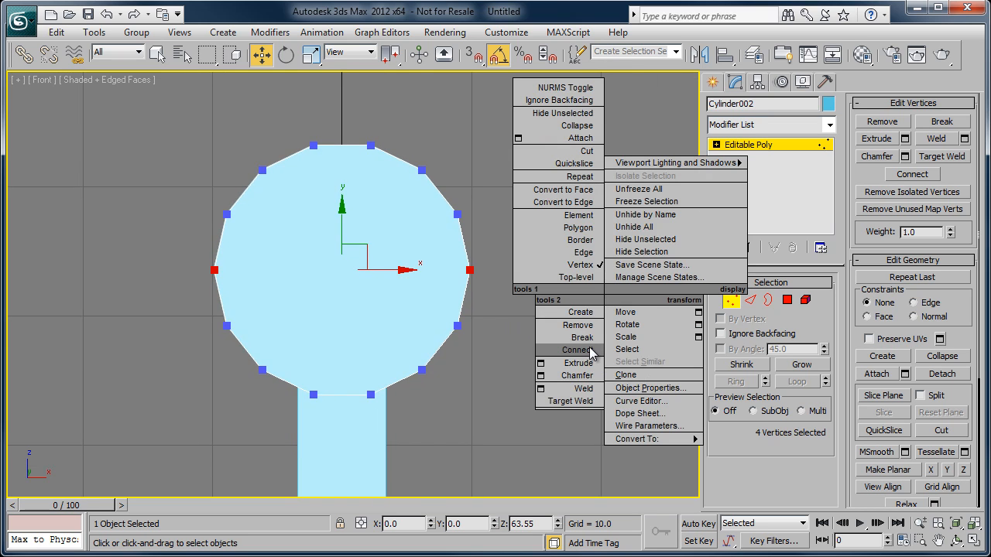
{"action": "left_click", "coordinate": [586, 350]}
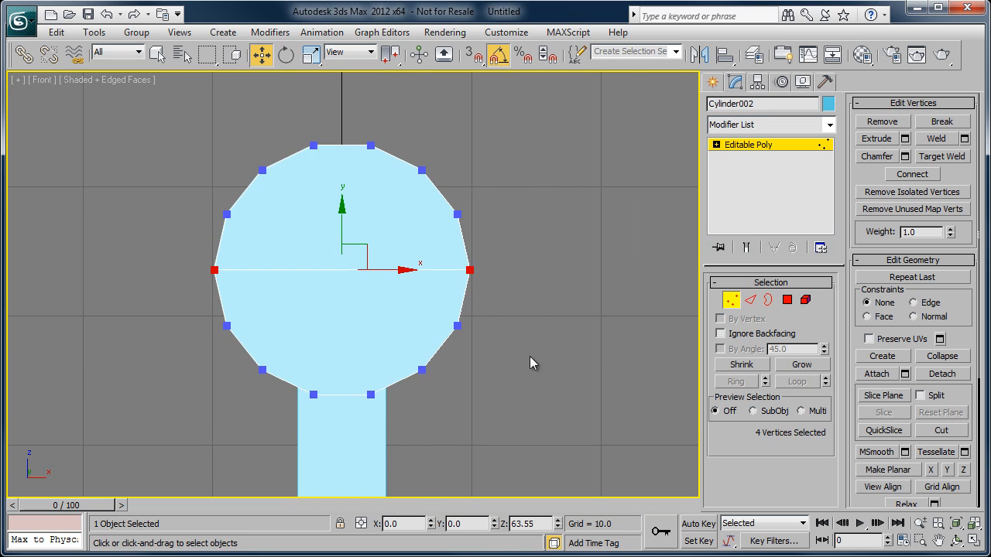
Step: Select all polygons of the horizontal cylinder's lower half in the front view and delete them
{"action": "key", "text": "p"}
{"action": "scroll", "coordinate": [465, 360], "scroll_direction": "down", "scroll_amount": 3}
{"action": "middle_click_drag", "start_coordinate": [475, 356], "coordinate": [287, 335], "text": "alt"}
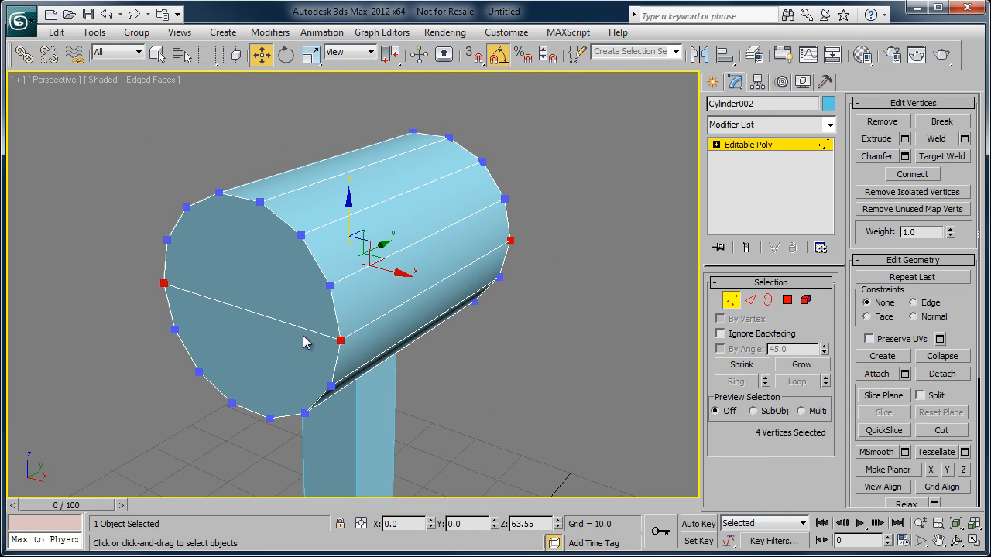
{"action": "middle_click_drag", "start_coordinate": [413, 341], "coordinate": [501, 343], "text": "alt"}
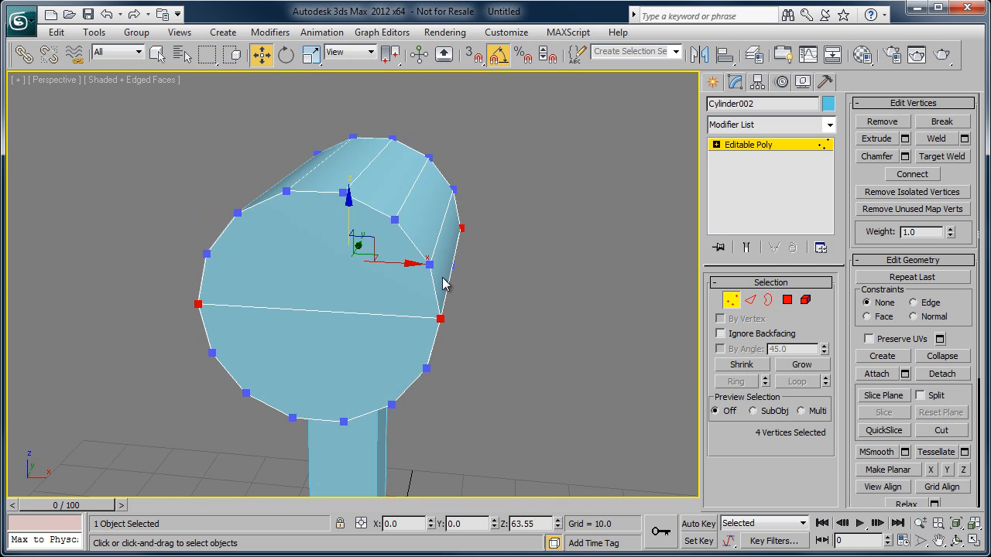
{"action": "key", "text": "f"}
{"action": "scroll", "coordinate": [289, 338], "scroll_direction": "down", "scroll_amount": 3}
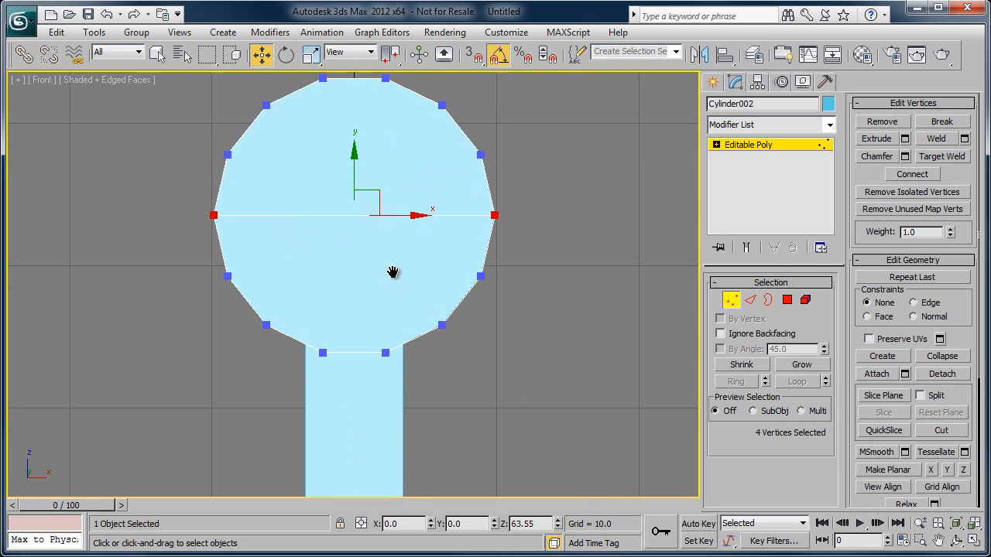
{"action": "middle_click_drag", "start_coordinate": [392, 272], "coordinate": [392, 270]}
{"action": "middle_click_drag", "start_coordinate": [447, 369], "coordinate": [432, 379]}
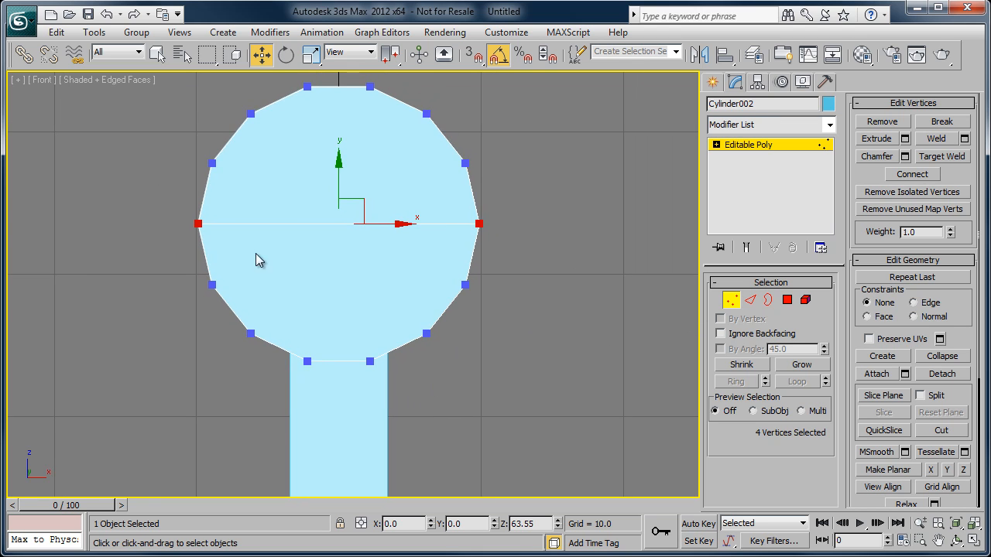
{"action": "left_click", "coordinate": [787, 300]}
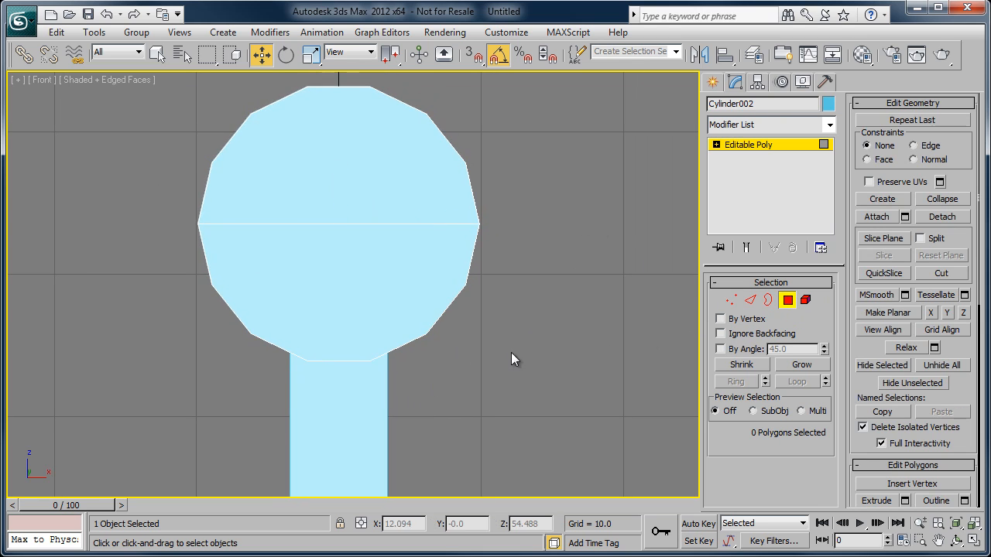
{"action": "middle_click_drag", "start_coordinate": [511, 359], "coordinate": [496, 312]}
{"action": "left_click_drag", "start_coordinate": [578, 390], "coordinate": [345, 338]}
{"action": "left_click_drag", "start_coordinate": [149, 226], "coordinate": [136, 201]}
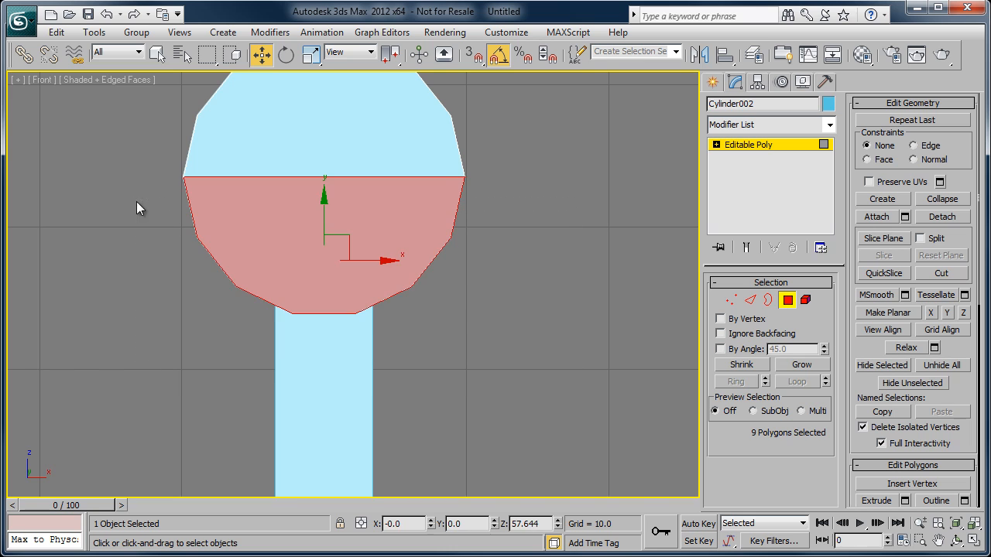
{"action": "key", "text": "Delete"}
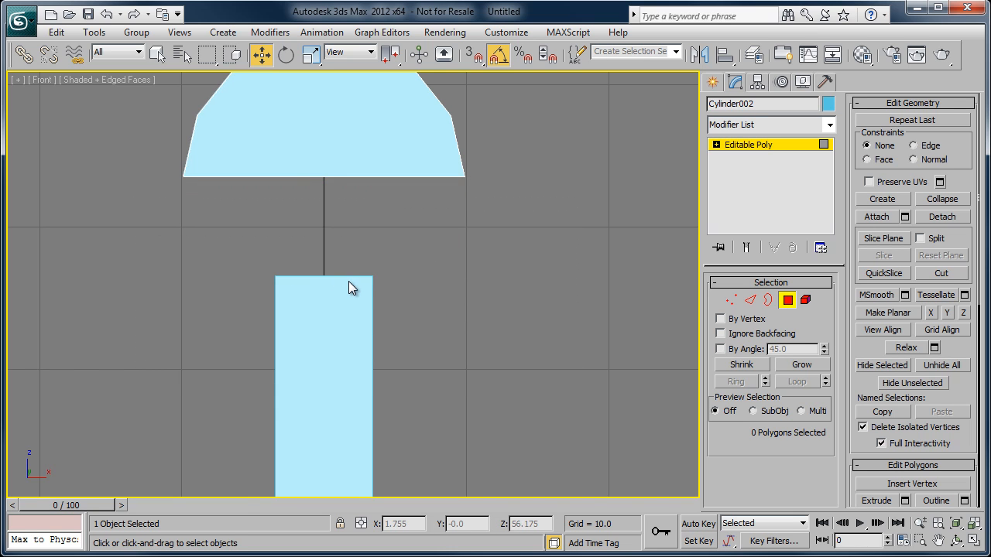
Step: Select the half cylinder's open bottom border and move it straight down to the post's top, at about Z 51.9
{"action": "key", "text": "p"}
{"action": "middle_click_drag", "start_coordinate": [422, 313], "coordinate": [528, 286], "text": "alt"}
{"action": "left_click", "coordinate": [766, 299]}
{"action": "left_click_drag", "start_coordinate": [603, 293], "coordinate": [503, 200]}
{"action": "middle_click_drag", "start_coordinate": [398, 324], "coordinate": [426, 331]}
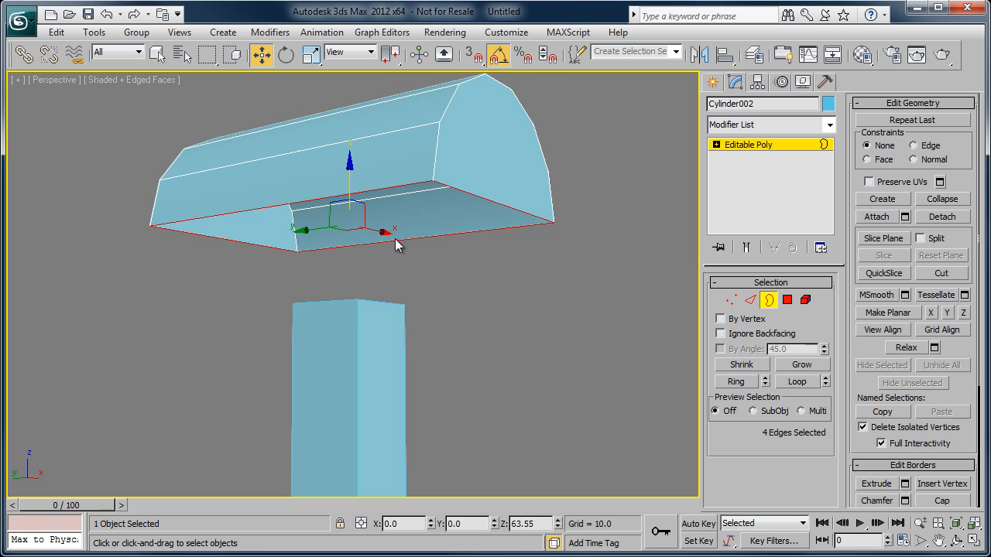
{"action": "middle_click_drag", "start_coordinate": [396, 245], "coordinate": [372, 274], "text": "alt"}
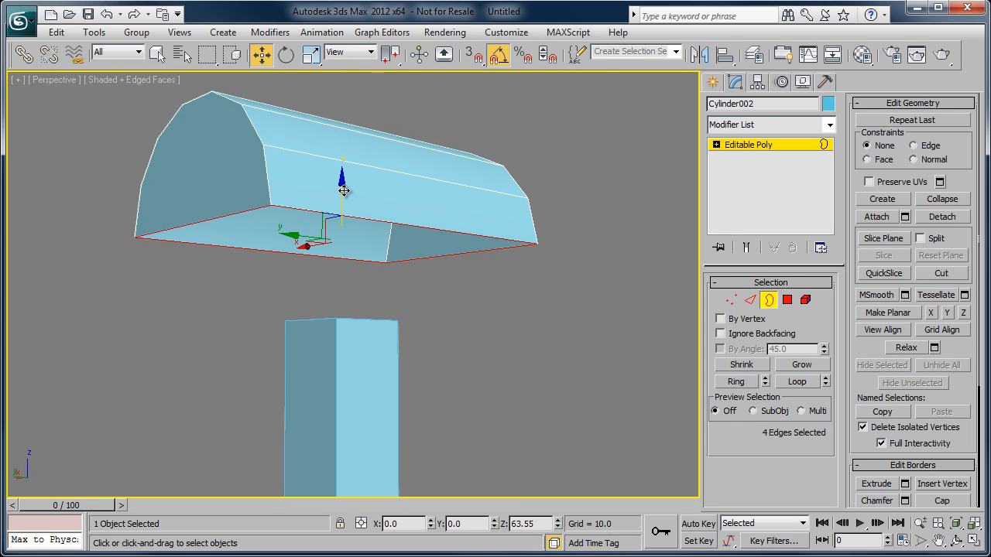
{"action": "left_click_drag", "start_coordinate": [342, 186], "coordinate": [329, 329]}
{"action": "scroll", "coordinate": [428, 326], "scroll_direction": "down", "scroll_amount": 4}
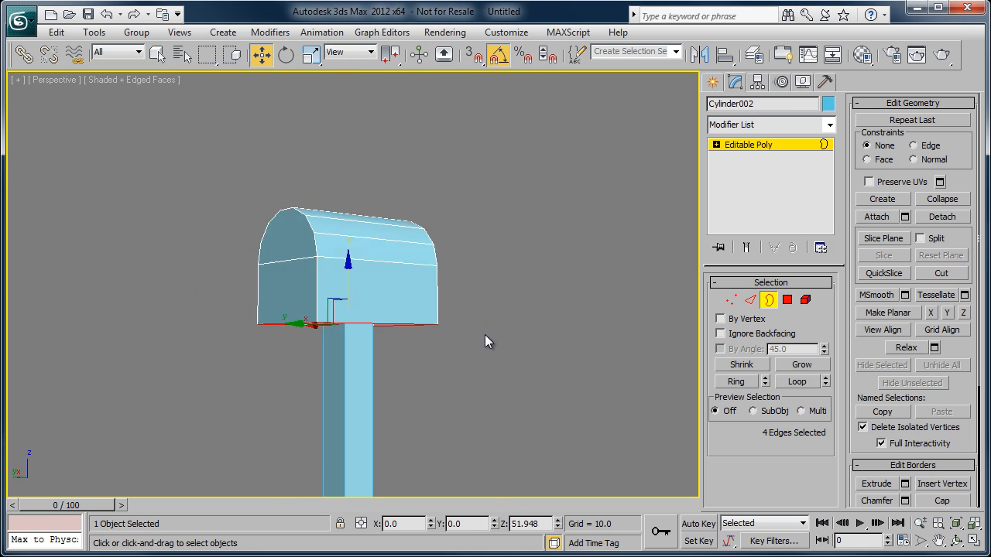
Step: Lower the open bottom border slightly further, to about Z 50.2
{"action": "middle_click_drag", "start_coordinate": [484, 335], "coordinate": [353, 327], "text": "alt"}
{"action": "scroll", "coordinate": [309, 354], "scroll_direction": "up", "scroll_amount": 2}
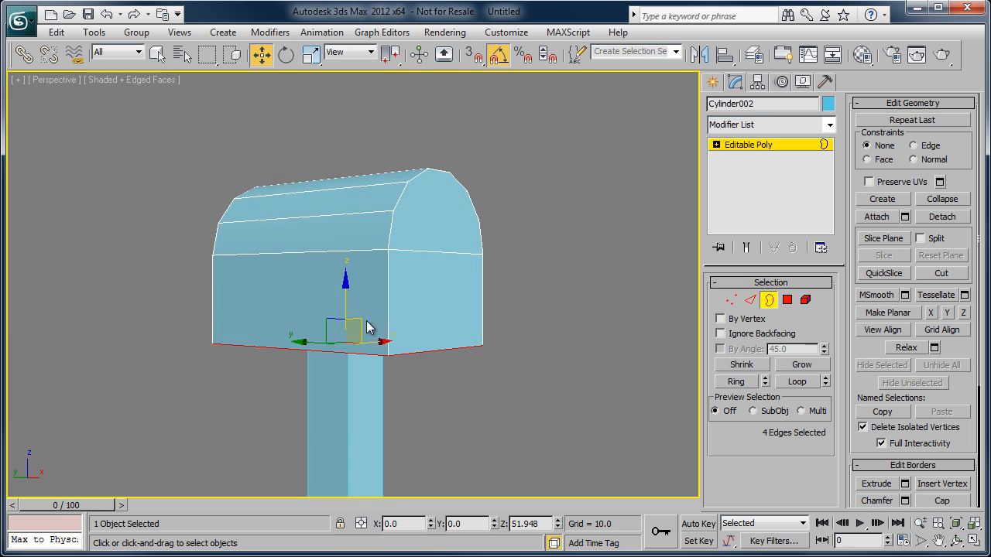
{"action": "middle_click_drag", "start_coordinate": [394, 367], "coordinate": [349, 361], "text": "alt"}
{"action": "left_click_drag", "start_coordinate": [342, 253], "coordinate": [343, 284]}
{"action": "key", "text": "ctrl+z"}
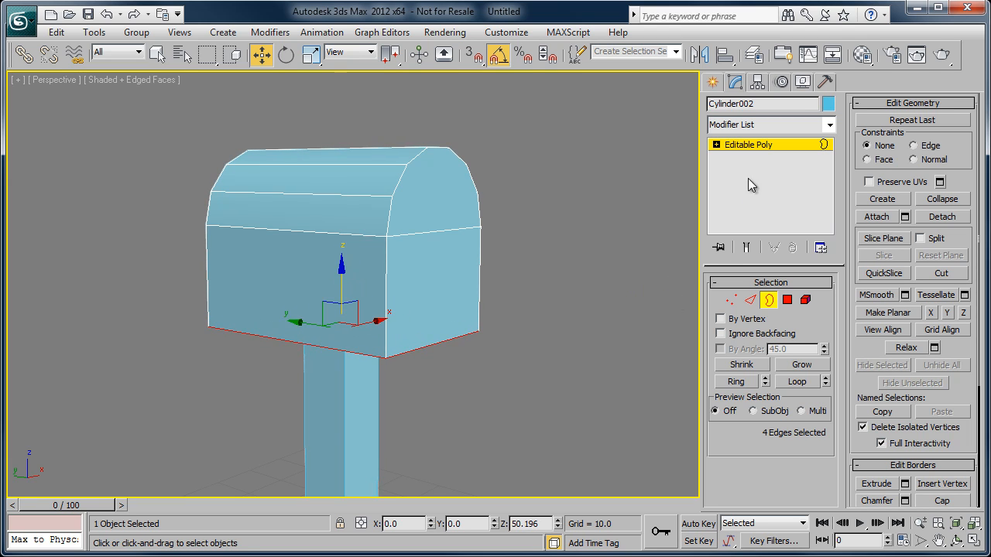
Step: Leave border editing and lengthen the whole mailbox body along the Y axis, to a local Z scale of about 92%
{"action": "left_click", "coordinate": [755, 147]}
{"action": "middle_click_drag", "start_coordinate": [434, 302], "coordinate": [454, 355], "text": "alt"}
{"action": "key", "text": "r"}
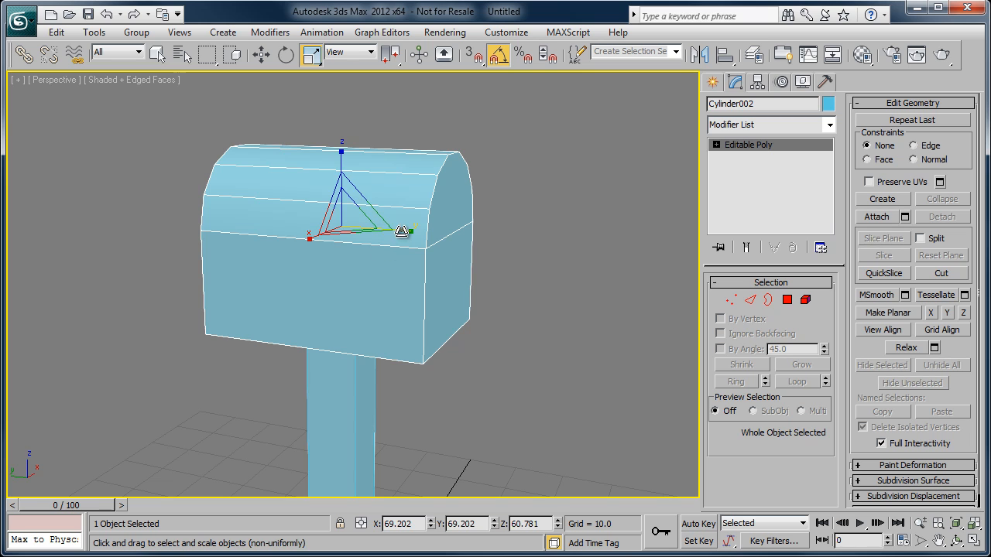
{"action": "left_click_drag", "start_coordinate": [401, 231], "coordinate": [425, 233]}
Step: Raise the mailbox body slightly along Z and scale it down uniformly, to a local X scale of about 61.5%
{"action": "key", "text": "w"}
{"action": "left_click_drag", "start_coordinate": [339, 181], "coordinate": [343, 166]}
{"action": "scroll", "coordinate": [410, 310], "scroll_direction": "down", "scroll_amount": 4}
{"action": "scroll", "coordinate": [376, 281], "scroll_direction": "up", "scroll_amount": 3}
{"action": "key", "text": "r"}
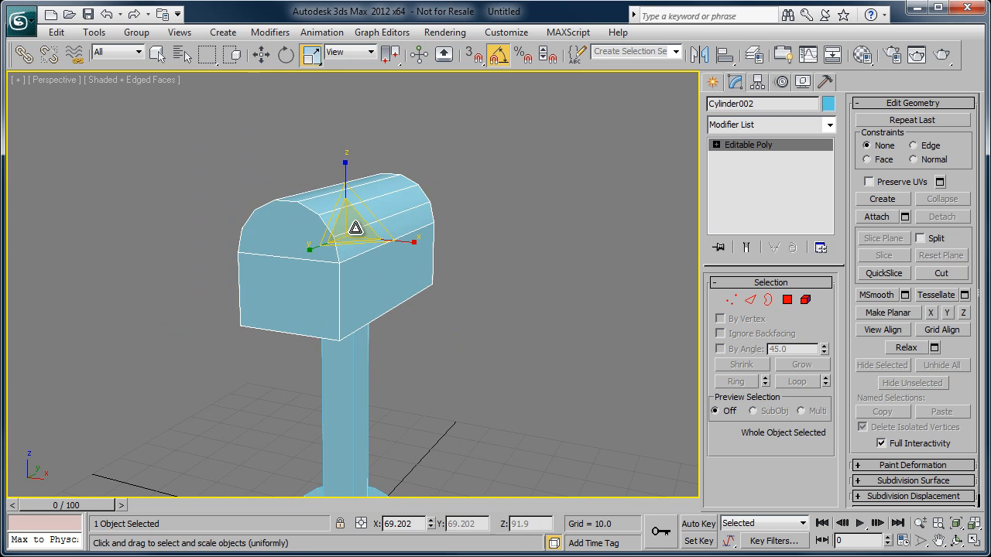
{"action": "left_click_drag", "start_coordinate": [355, 227], "coordinate": [355, 237]}
Step: Cap the open bottom border of the mailbox body, leave border editing and deselect the body
{"action": "middle_click_drag", "start_coordinate": [456, 325], "coordinate": [281, 330], "text": "alt"}
{"action": "middle_click_drag", "start_coordinate": [488, 329], "coordinate": [372, 213], "text": "alt"}
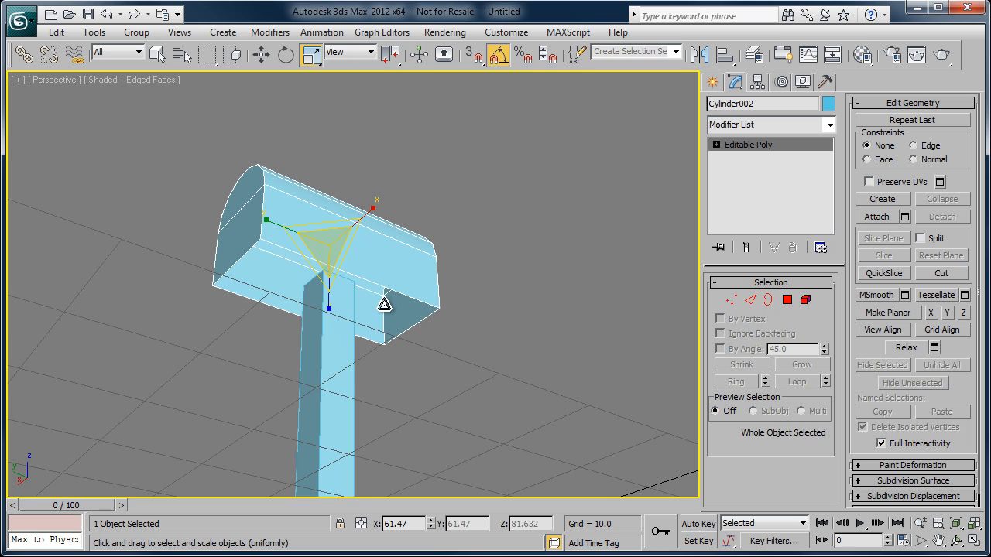
{"action": "scroll", "coordinate": [391, 319], "scroll_direction": "up", "scroll_amount": 4}
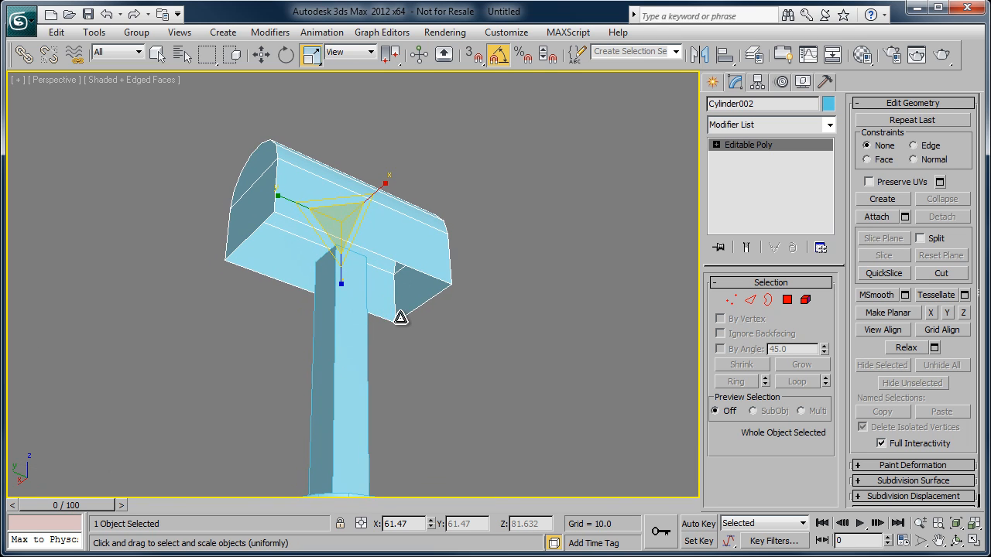
{"action": "left_click", "coordinate": [770, 301]}
{"action": "left_click", "coordinate": [538, 282]}
{"action": "left_click", "coordinate": [437, 324]}
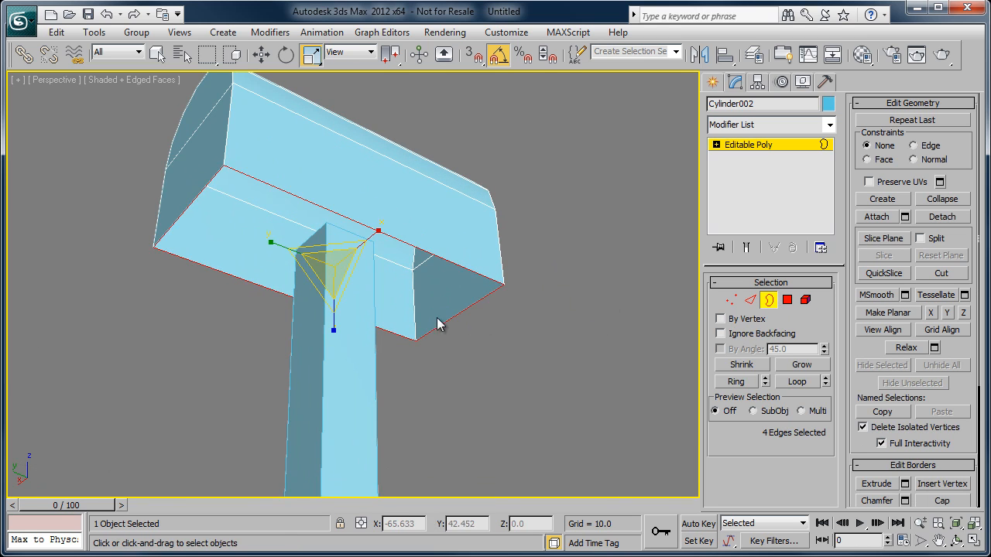
{"action": "middle_click_drag", "start_coordinate": [437, 323], "coordinate": [441, 349], "text": "alt"}
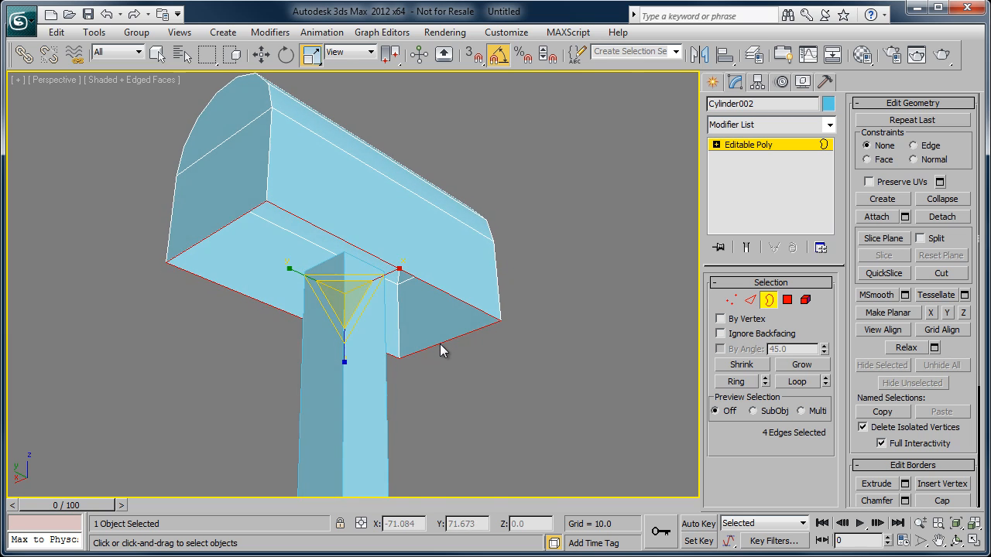
{"action": "right_click", "coordinate": [562, 324]}
{"action": "left_click", "coordinate": [546, 365]}
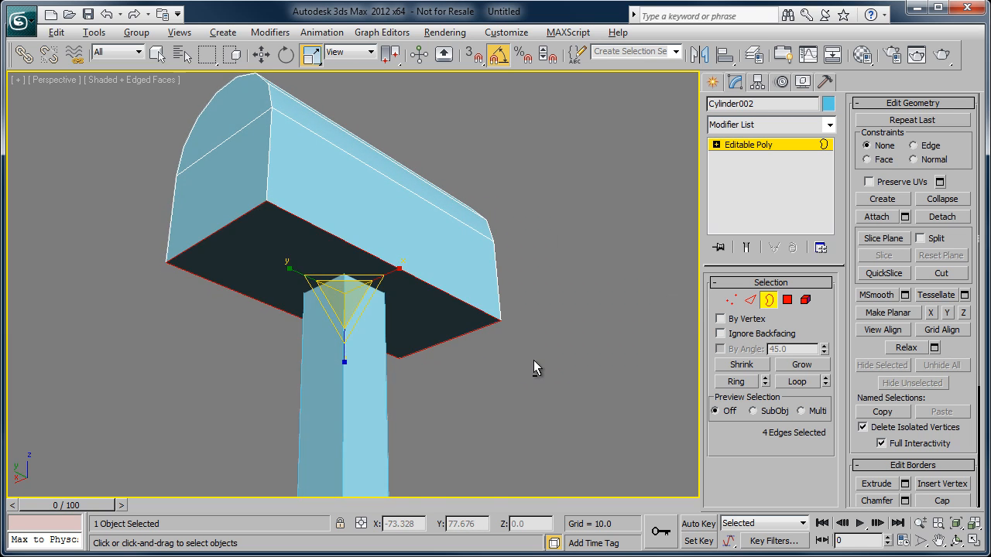
{"action": "middle_click_drag", "start_coordinate": [533, 360], "coordinate": [418, 418], "text": "alt"}
{"action": "left_click", "coordinate": [734, 146]}
{"action": "left_click", "coordinate": [616, 315]}
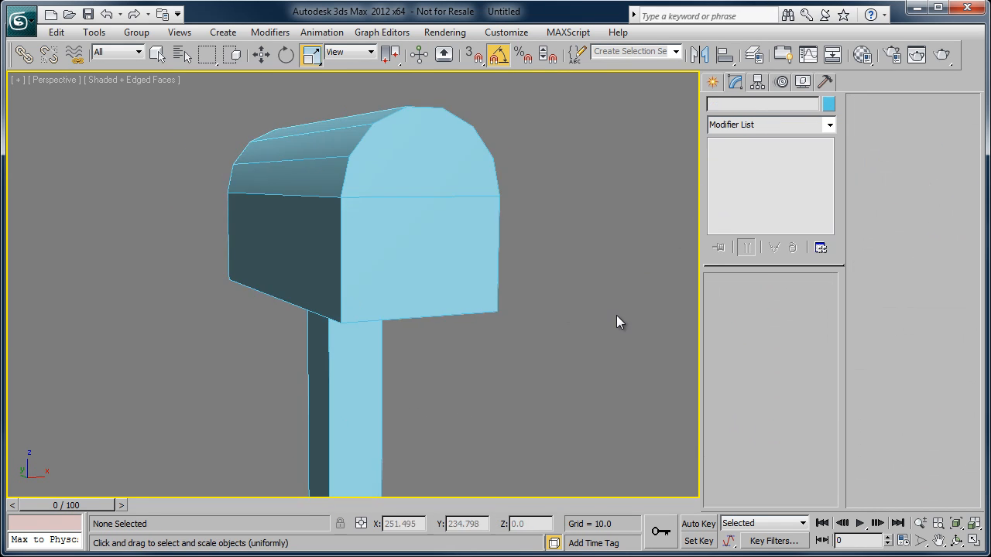
Step: Raise the mailbox body above the post along Z and scale it down uniformly to about 51.1%
{"action": "key", "text": "z"}
{"action": "middle_click_drag", "start_coordinate": [588, 336], "coordinate": [466, 349], "text": "alt"}
{"action": "scroll", "coordinate": [463, 354], "scroll_direction": "up", "scroll_amount": 1}
{"action": "scroll", "coordinate": [466, 349], "scroll_direction": "down", "scroll_amount": 1}
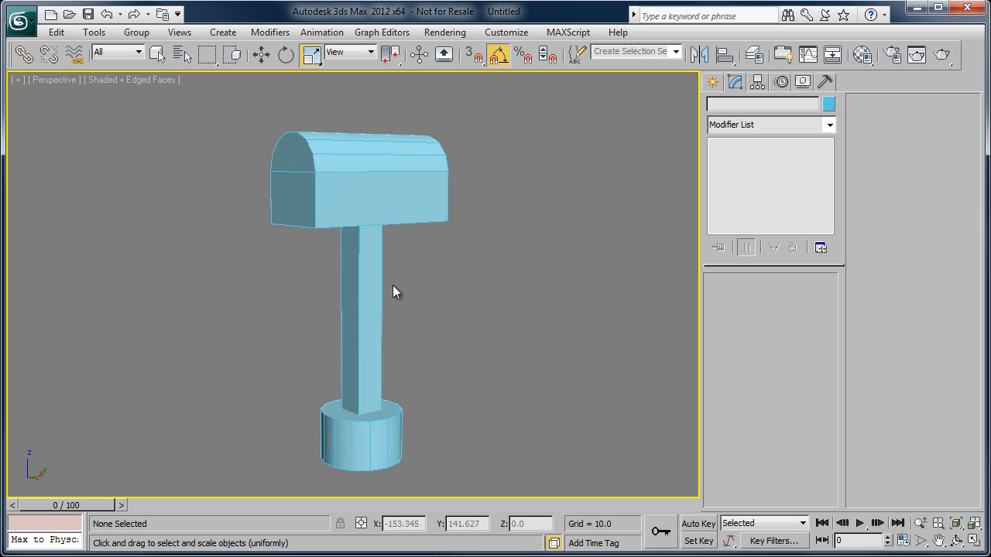
{"action": "middle_click_drag", "start_coordinate": [346, 258], "coordinate": [352, 266], "text": "alt"}
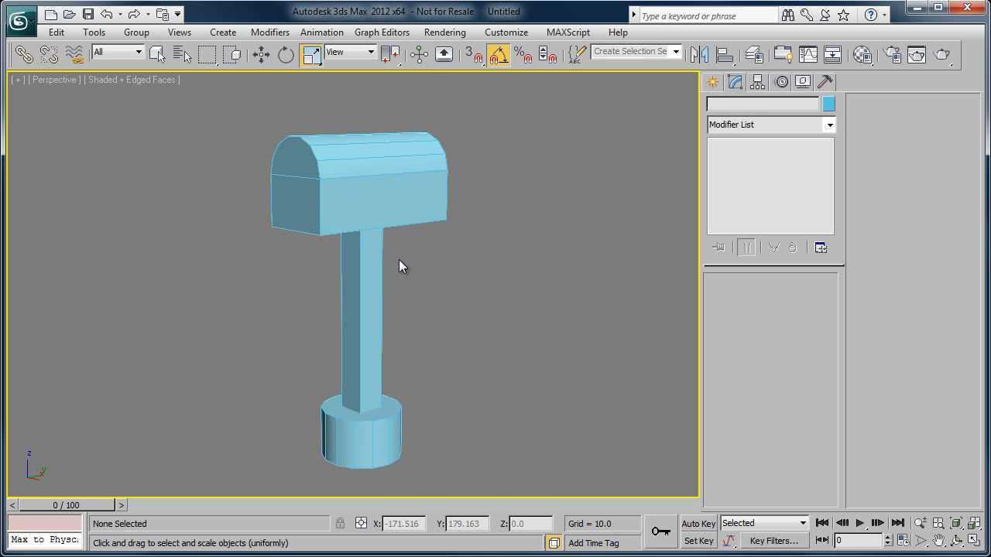
{"action": "middle_click_drag", "start_coordinate": [428, 230], "coordinate": [426, 238]}
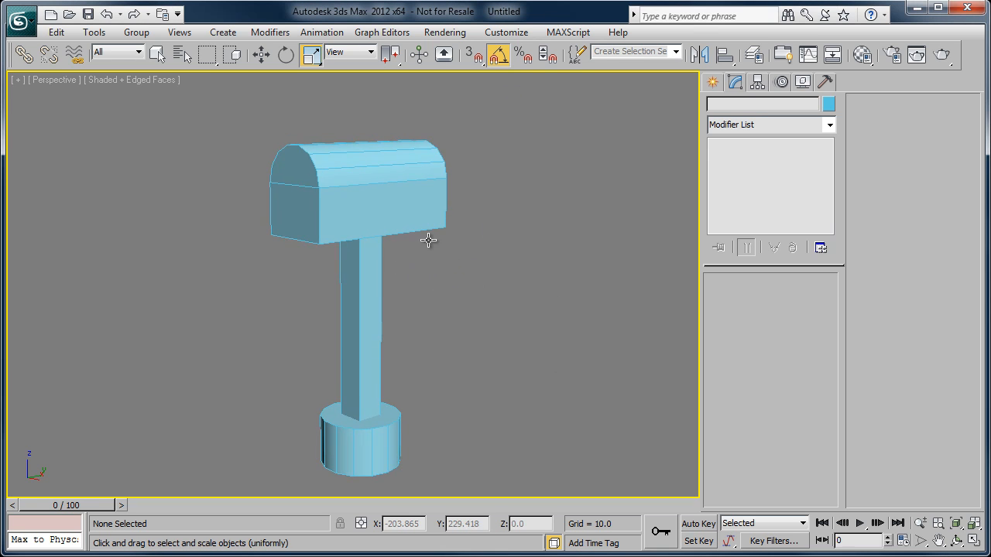
{"action": "left_click", "coordinate": [398, 204]}
{"action": "key", "text": "z"}
{"action": "middle_click_drag", "start_coordinate": [418, 312], "coordinate": [508, 322], "text": "alt"}
{"action": "scroll", "coordinate": [448, 360], "scroll_direction": "down", "scroll_amount": 5}
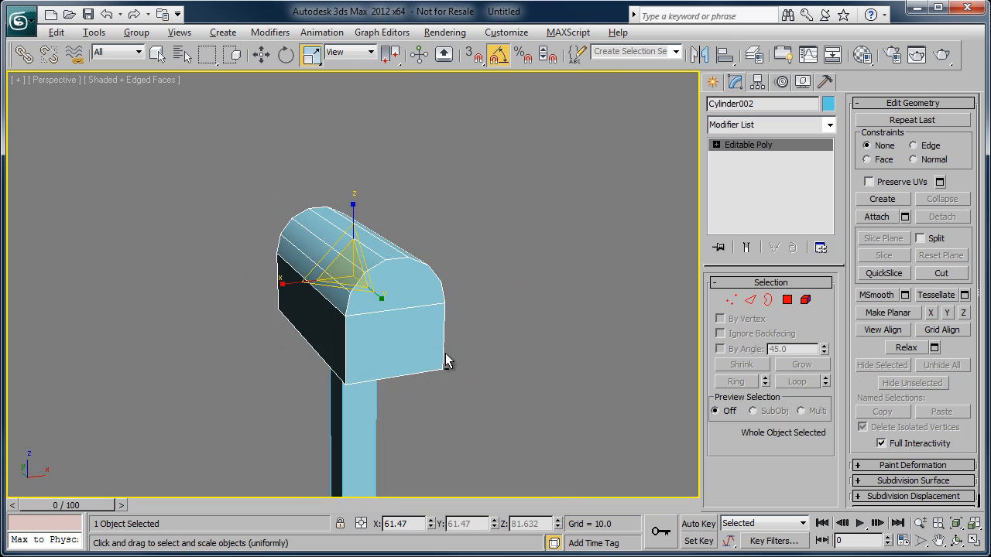
{"action": "middle_click_drag", "start_coordinate": [446, 360], "coordinate": [450, 285], "text": "alt"}
{"action": "scroll", "coordinate": [379, 240], "scroll_direction": "down", "scroll_amount": 3}
{"action": "key", "text": "w"}
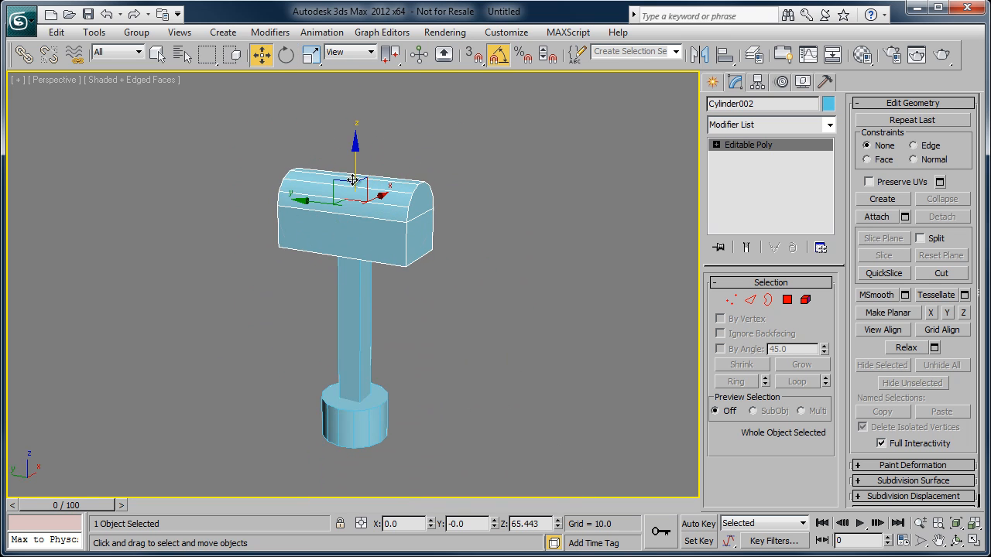
{"action": "left_click_drag", "start_coordinate": [354, 166], "coordinate": [355, 133]}
{"action": "key", "text": "r"}
{"action": "left_click_drag", "start_coordinate": [357, 172], "coordinate": [366, 199]}
{"action": "scroll", "coordinate": [371, 239], "scroll_direction": "up", "scroll_amount": 3}
{"action": "middle_click_drag", "start_coordinate": [371, 219], "coordinate": [497, 245]}
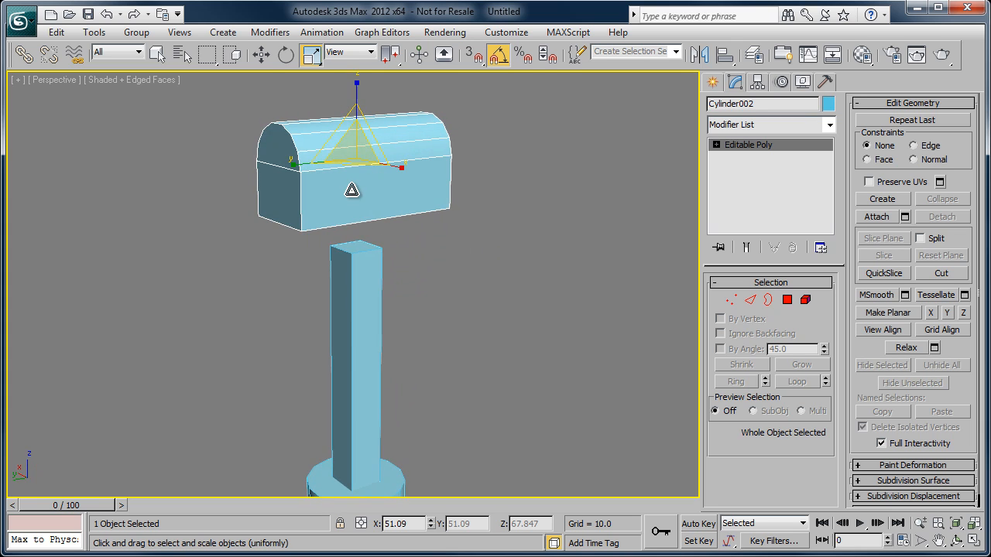
Step: Lower the mailbox body back onto the post's top, to about Z 67.4
{"action": "key", "text": "w"}
{"action": "left_click_drag", "start_coordinate": [352, 108], "coordinate": [353, 141]}
{"action": "middle_click_drag", "start_coordinate": [397, 271], "coordinate": [390, 275], "text": "alt"}
{"action": "scroll", "coordinate": [433, 302], "scroll_direction": "down", "scroll_amount": 3}
{"action": "middle_click_drag", "start_coordinate": [512, 343], "coordinate": [252, 325], "text": "alt"}
{"action": "scroll", "coordinate": [441, 338], "scroll_direction": "up", "scroll_amount": 8}
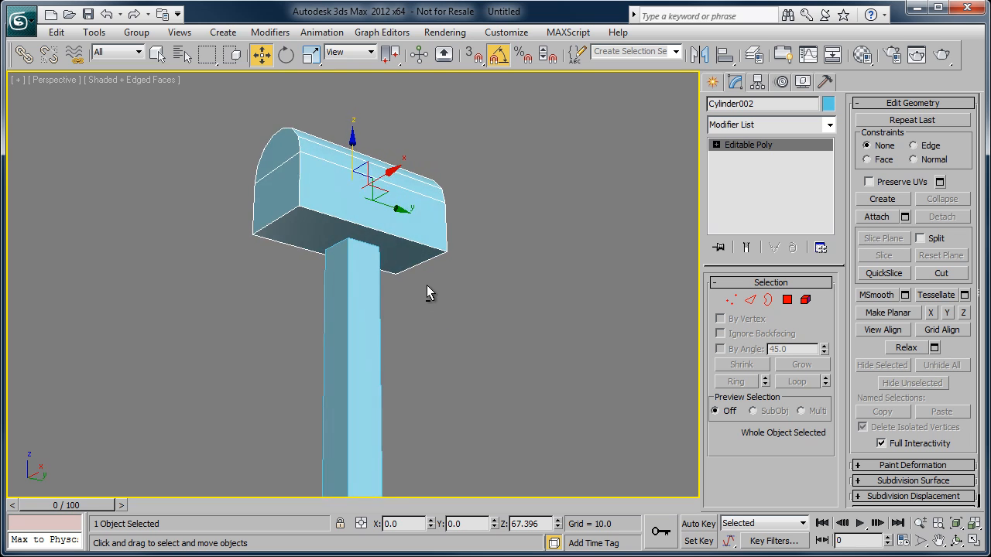
Step: Raise the post's four top vertices to about Z 57.8 to meet the body's underside, and leave vertex editing
{"action": "left_click", "coordinate": [380, 297]}
{"action": "middle_click_drag", "start_coordinate": [380, 297], "coordinate": [434, 320], "text": "alt"}
{"action": "key", "text": "1"}
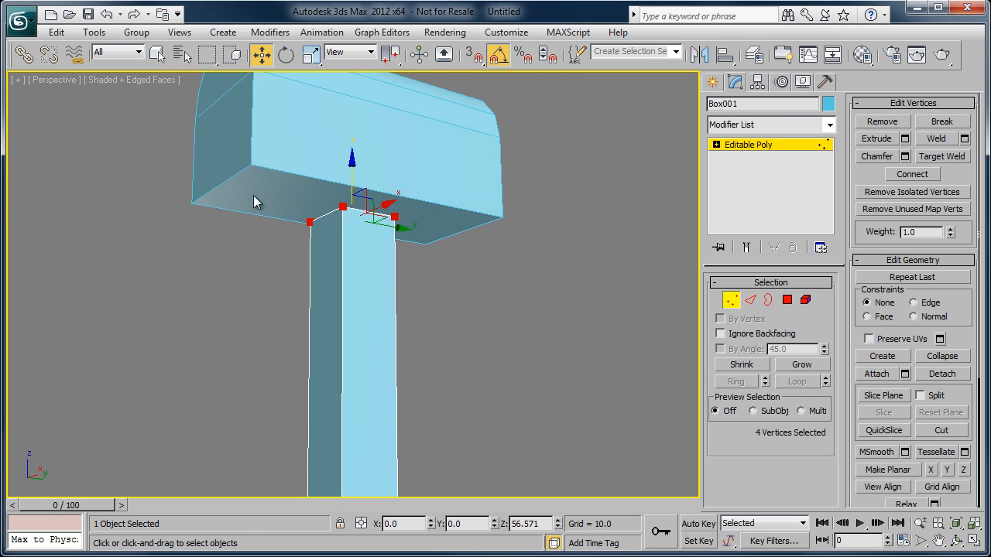
{"action": "left_click_drag", "start_coordinate": [212, 177], "coordinate": [457, 277]}
{"action": "left_click_drag", "start_coordinate": [358, 192], "coordinate": [358, 173]}
{"action": "scroll", "coordinate": [445, 306], "scroll_direction": "down", "scroll_amount": 3}
{"action": "scroll", "coordinate": [448, 316], "scroll_direction": "down", "scroll_amount": 5}
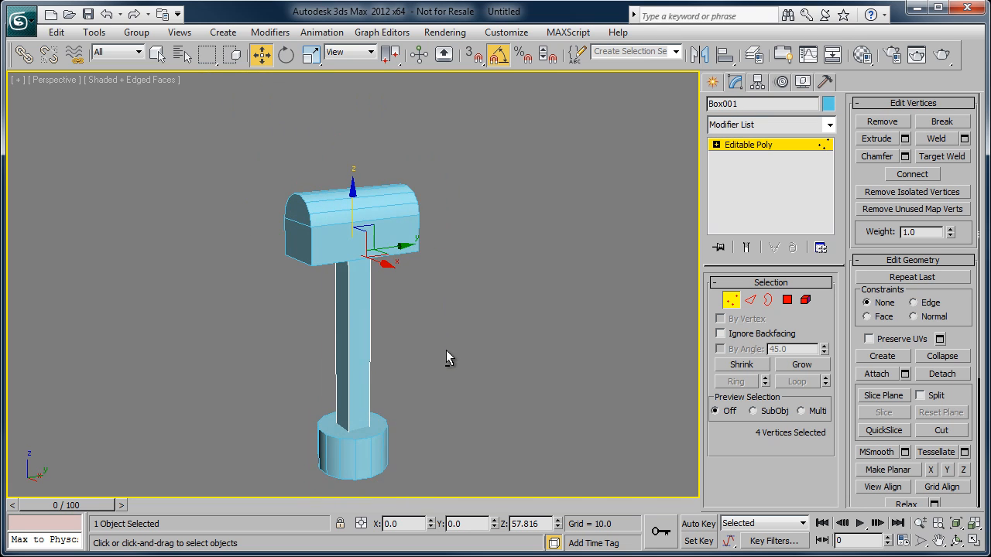
{"action": "middle_click_drag", "start_coordinate": [492, 314], "coordinate": [503, 303]}
{"action": "scroll", "coordinate": [503, 303], "scroll_direction": "up", "scroll_amount": 3}
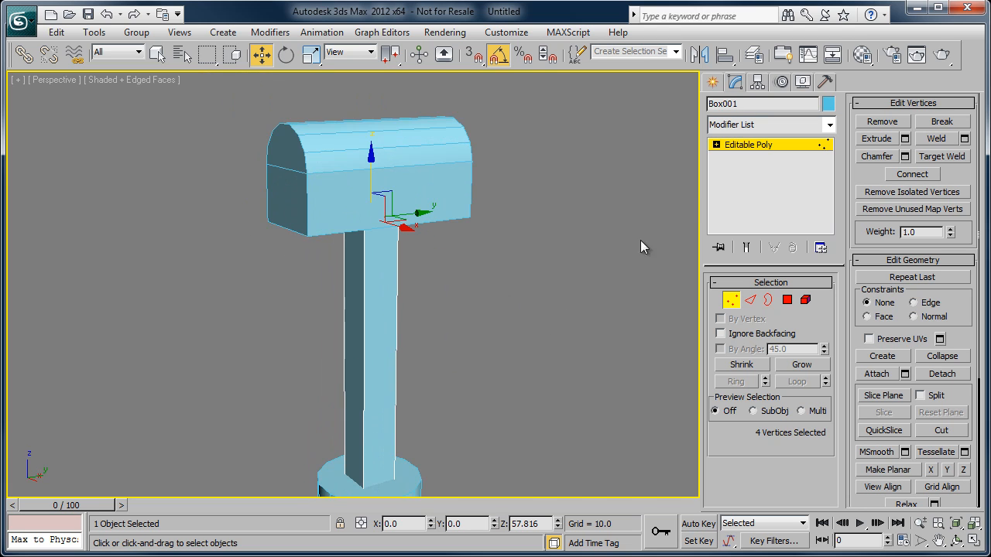
{"action": "left_click", "coordinate": [734, 147]}
{"action": "left_click", "coordinate": [562, 279]}
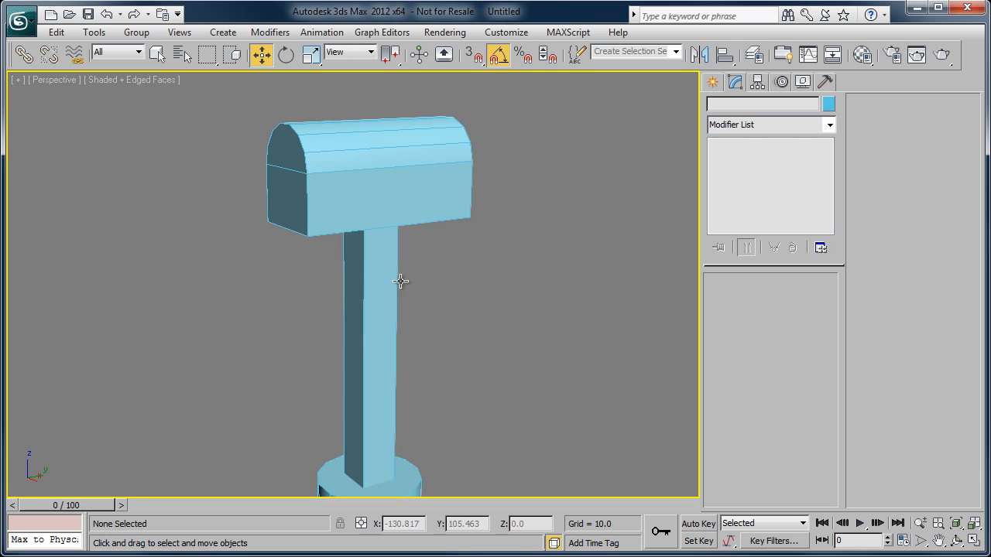
Step: Center the post's pivot to the object, affecting only the pivot, and leave pivot editing
{"action": "scroll", "coordinate": [457, 347], "scroll_direction": "down", "scroll_amount": 2}
{"action": "middle_click_drag", "start_coordinate": [457, 355], "coordinate": [457, 332], "text": "alt"}
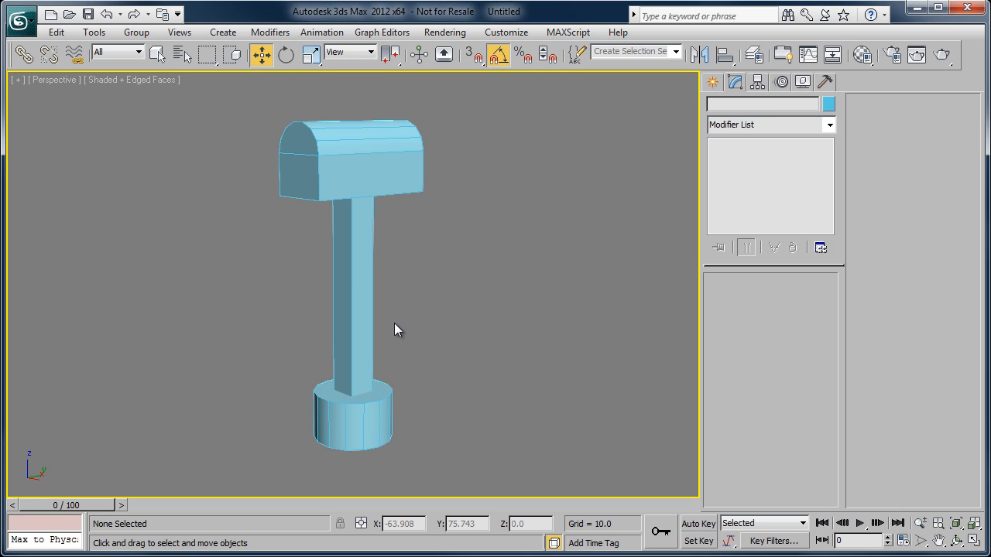
{"action": "left_click", "coordinate": [367, 293]}
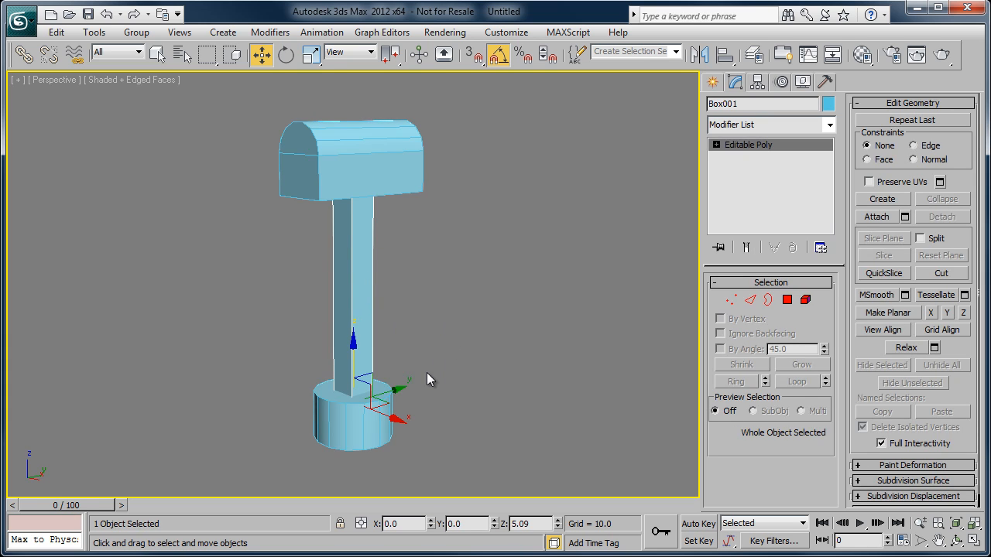
{"action": "key", "text": "l"}
{"action": "scroll", "coordinate": [426, 372], "scroll_direction": "up", "scroll_amount": 5}
{"action": "middle_click_drag", "start_coordinate": [351, 317], "coordinate": [412, 365]}
{"action": "scroll", "coordinate": [409, 385], "scroll_direction": "down", "scroll_amount": 3}
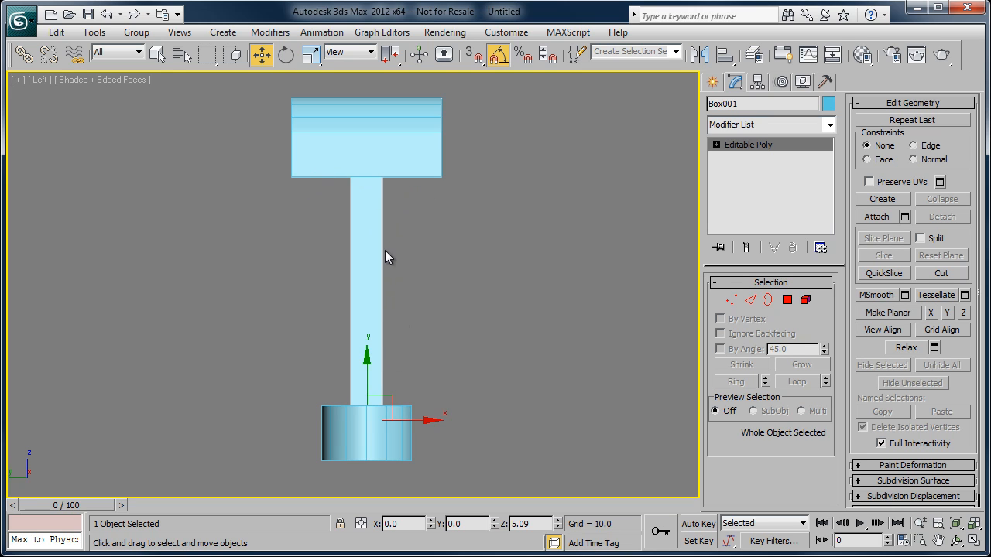
{"action": "left_click", "coordinate": [757, 83]}
{"action": "left_click", "coordinate": [758, 182]}
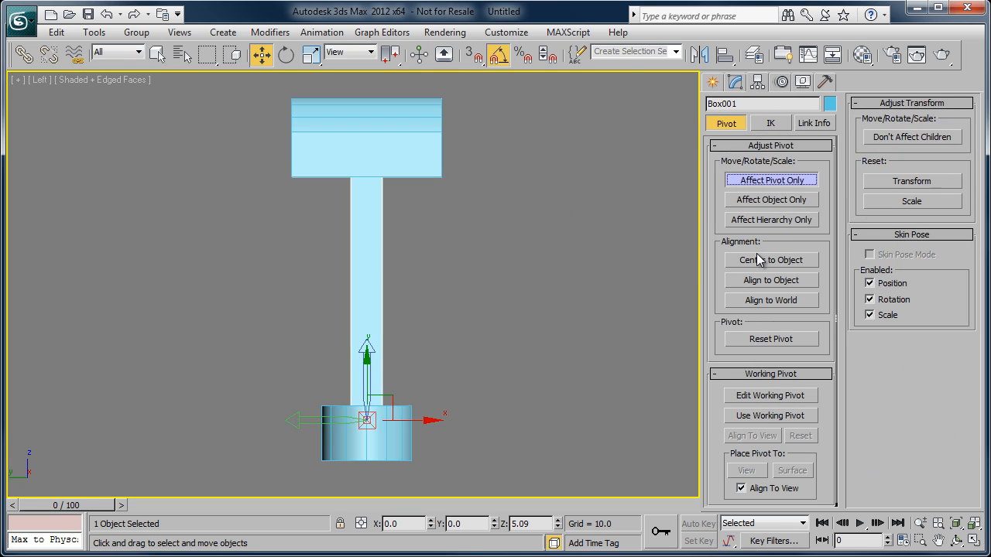
{"action": "left_click", "coordinate": [760, 260]}
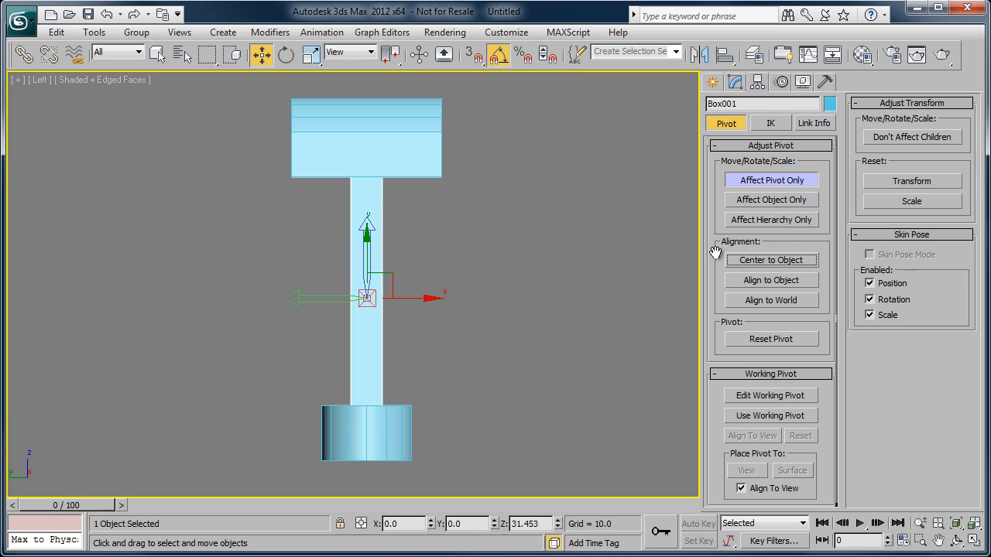
{"action": "left_click", "coordinate": [712, 82]}
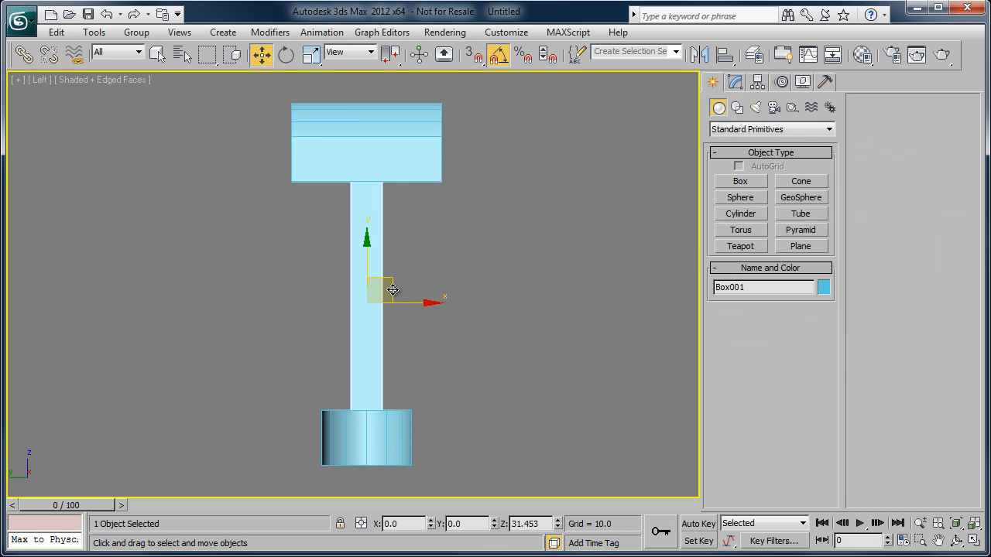
Step: Copy the post in the left view to about Y 15.5, Z 33, and scale the copy down uniformly to about 22.2%
{"action": "left_click_drag", "start_coordinate": [380, 289], "coordinate": [322, 280], "text": "shift"}
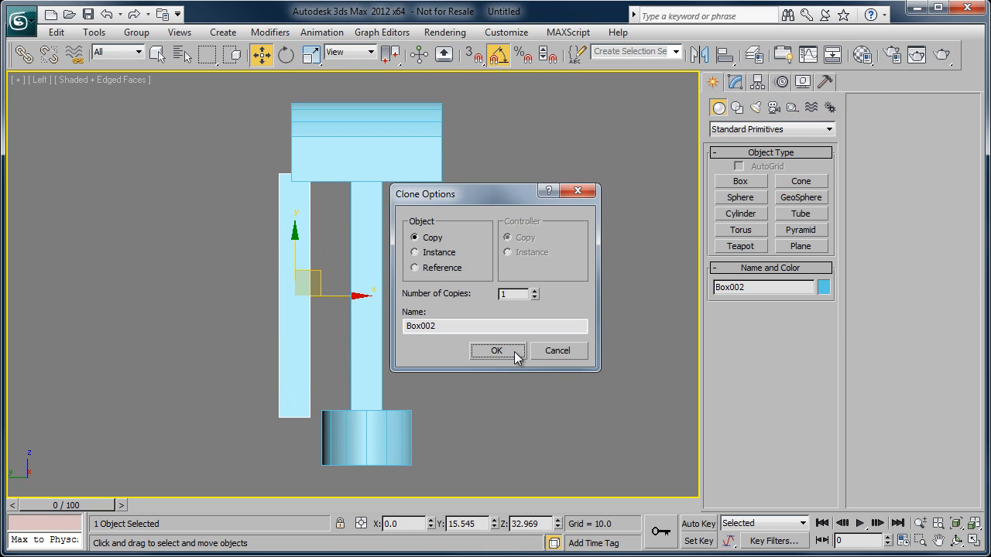
{"action": "left_click", "coordinate": [513, 352]}
{"action": "scroll", "coordinate": [400, 341], "scroll_direction": "up", "scroll_amount": 2}
{"action": "key", "text": "r"}
{"action": "left_click_drag", "start_coordinate": [266, 310], "coordinate": [276, 350]}
{"action": "scroll", "coordinate": [244, 346], "scroll_direction": "up", "scroll_amount": 2}
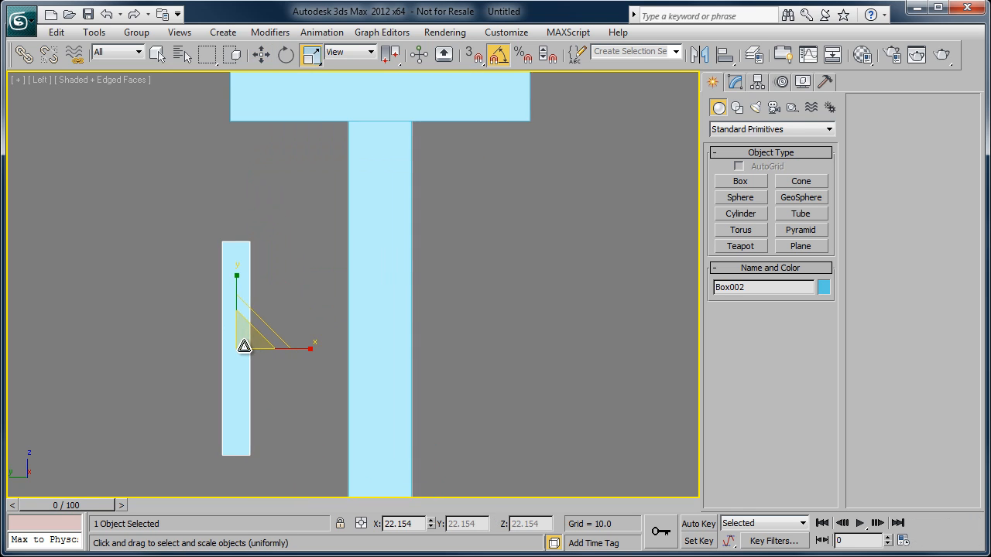
Step: Try moving the small post copy sideways in the perspective view and undo the move
{"action": "key", "text": "p"}
{"action": "scroll", "coordinate": [280, 327], "scroll_direction": "down", "scroll_amount": 4}
{"action": "middle_click_drag", "start_coordinate": [228, 351], "coordinate": [325, 349], "text": "alt"}
{"action": "scroll", "coordinate": [325, 349], "scroll_direction": "up", "scroll_amount": 3}
{"action": "key", "text": "e"}
{"action": "key", "text": "w"}
{"action": "left_click_drag", "start_coordinate": [354, 341], "coordinate": [294, 341]}
{"action": "middle_click_drag", "start_coordinate": [295, 341], "coordinate": [387, 369], "text": "alt"}
{"action": "key", "text": "ctrl+z"}
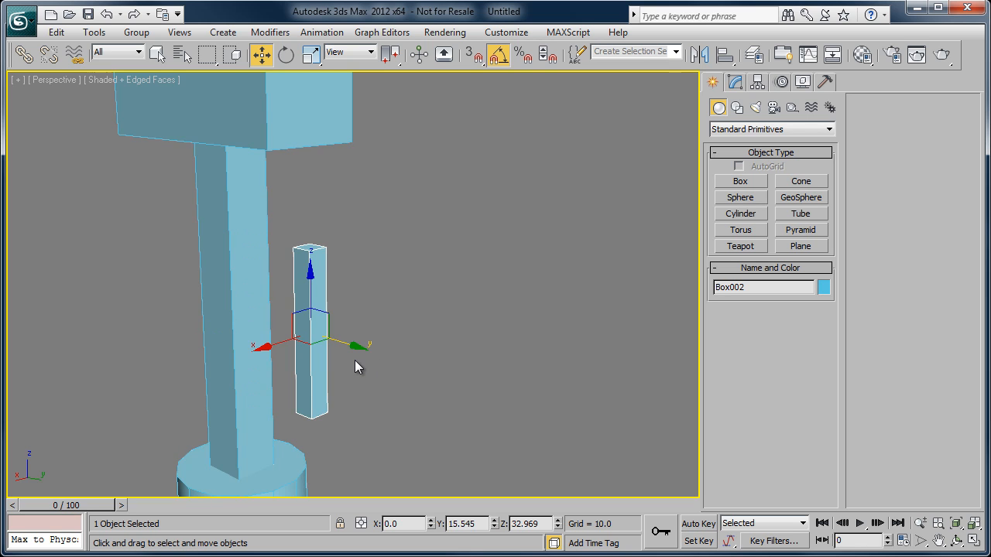
Step: Try copying the small box along Y to about Y 30.1 and once more beyond it, discarding both copies
{"action": "mouse_move", "coordinate": [344, 350]}
{"action": "left_mouse_down", "text": "shift"}
{"action": "mouse_move", "coordinate": [429, 385]}
{"action": "mouse_move", "coordinate": [442, 376]}
{"action": "left_mouse_up", "text": "shift"}
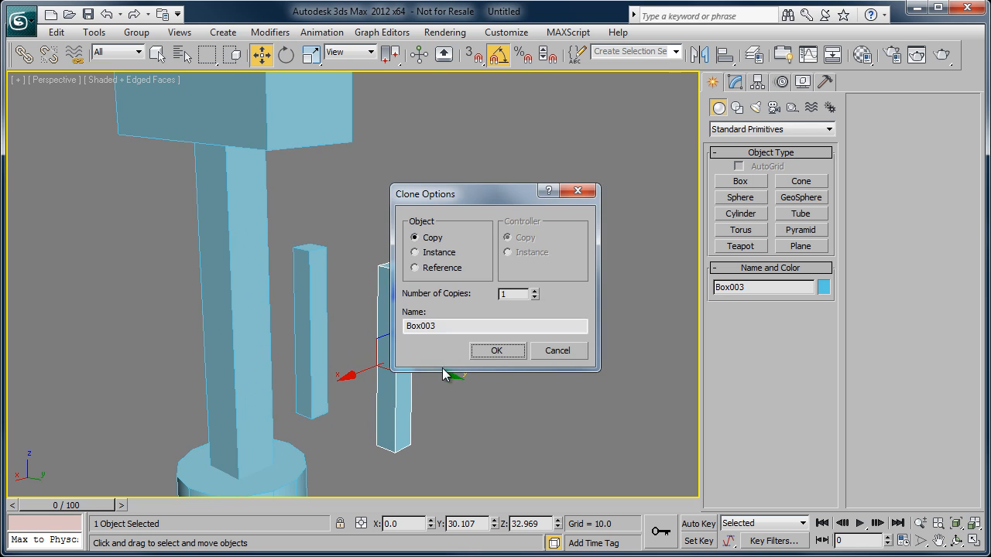
{"action": "left_click", "coordinate": [496, 350]}
{"action": "mouse_move", "coordinate": [487, 355]}
{"action": "middle_mouse_down", "text": "alt"}
{"action": "mouse_move", "coordinate": [435, 380]}
{"action": "mouse_move", "coordinate": [414, 377]}
{"action": "mouse_move", "coordinate": [496, 369]}
{"action": "mouse_move", "coordinate": [449, 366]}
{"action": "middle_mouse_up", "text": "alt"}
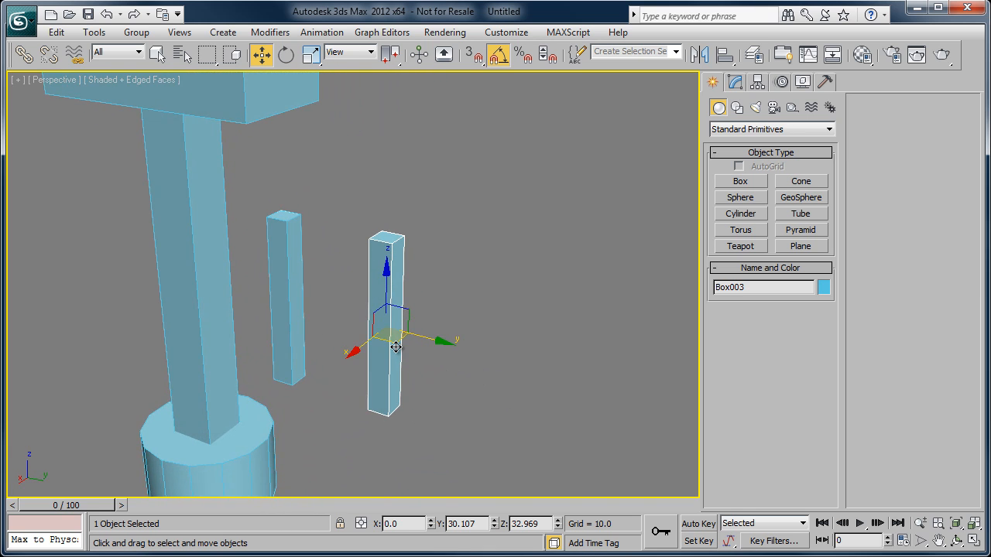
{"action": "mouse_move", "coordinate": [393, 343]}
{"action": "left_mouse_down", "text": "shift"}
{"action": "mouse_move", "coordinate": [380, 298]}
{"action": "mouse_move", "coordinate": [333, 298]}
{"action": "mouse_move", "coordinate": [456, 287]}
{"action": "mouse_move", "coordinate": [335, 353]}
{"action": "mouse_move", "coordinate": [473, 348]}
{"action": "mouse_move", "coordinate": [347, 303]}
{"action": "mouse_move", "coordinate": [409, 389]}
{"action": "mouse_move", "coordinate": [418, 293]}
{"action": "mouse_move", "coordinate": [387, 360]}
{"action": "mouse_move", "coordinate": [483, 374]}
{"action": "left_mouse_up", "text": "shift"}
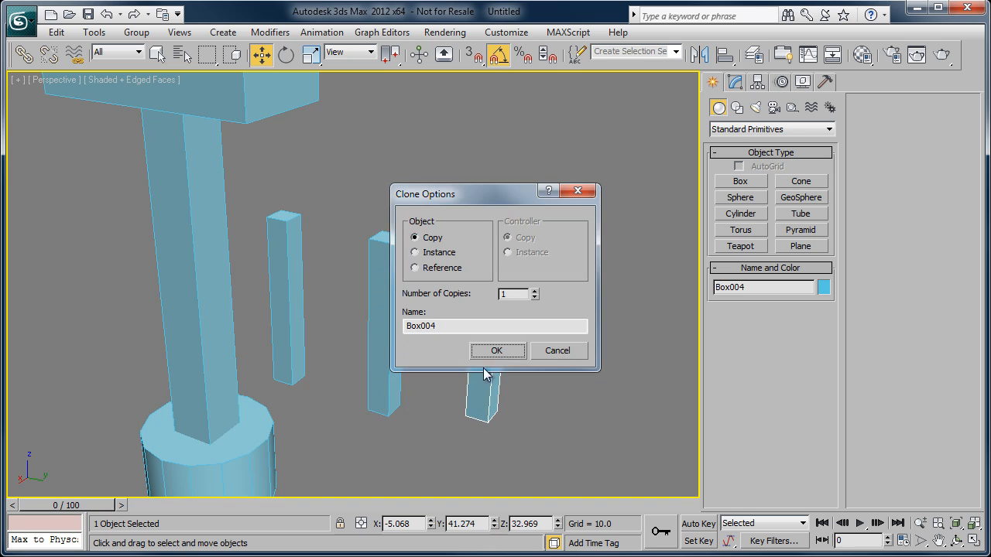
{"action": "left_click", "coordinate": [558, 351]}
{"action": "mouse_move", "coordinate": [533, 406]}
{"action": "middle_mouse_down", "text": "alt"}
{"action": "mouse_move", "coordinate": [430, 409]}
{"action": "mouse_move", "coordinate": [447, 370]}
{"action": "middle_mouse_up", "text": "alt"}
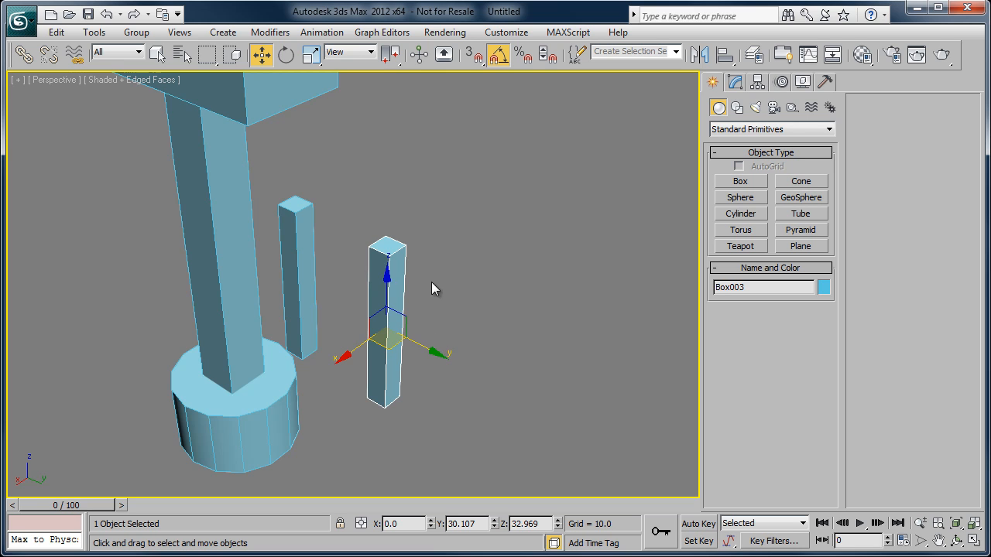
{"action": "middle_click_drag", "start_coordinate": [356, 310], "coordinate": [370, 357]}
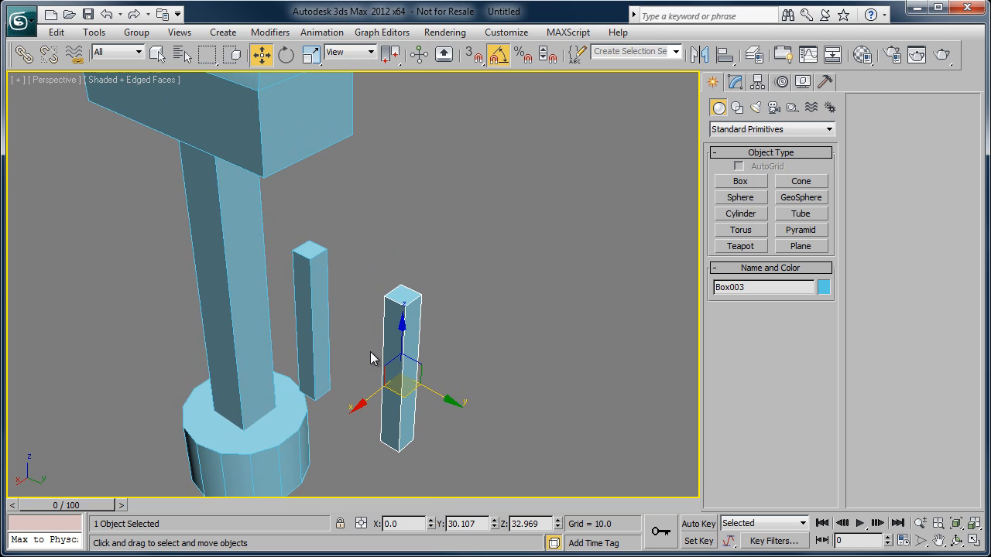
Step: Select the small box beside the post and move it closer in the left view, to about Y 11.3, Z 38.1
{"action": "left_click", "coordinate": [322, 312]}
{"action": "left_click", "coordinate": [316, 312]}
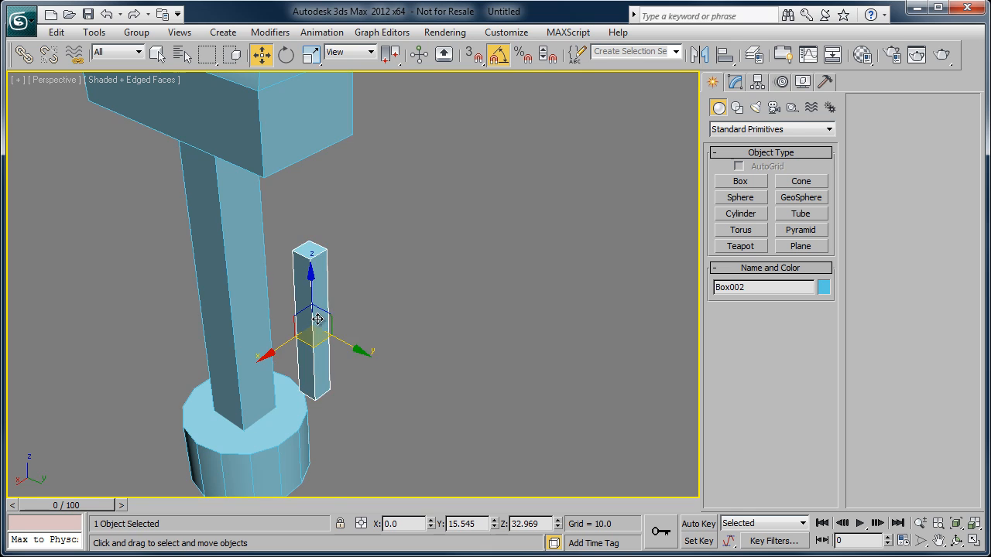
{"action": "key", "text": "z"}
{"action": "scroll", "coordinate": [328, 327], "scroll_direction": "down", "scroll_amount": 6}
{"action": "key", "text": "l"}
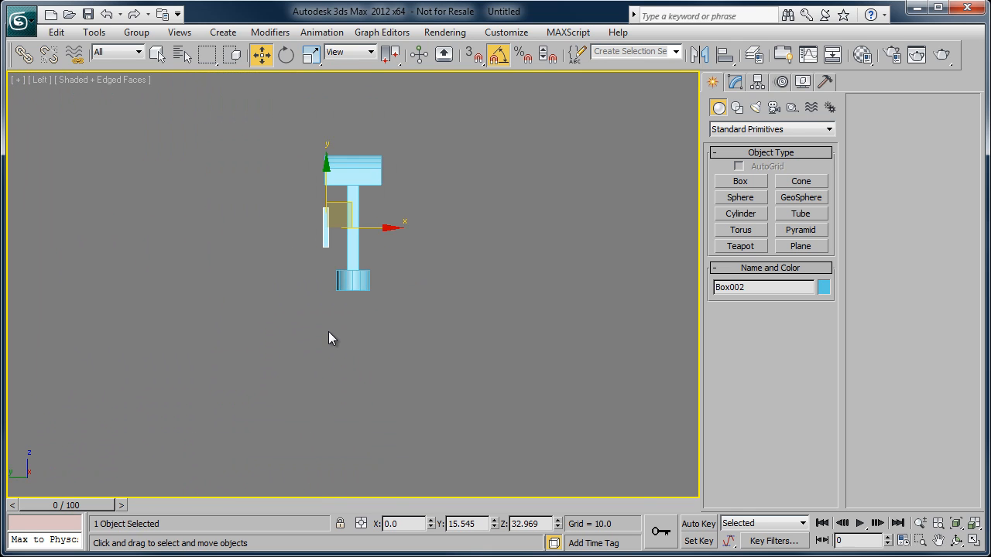
{"action": "key", "text": "z"}
{"action": "scroll", "coordinate": [336, 328], "scroll_direction": "down", "scroll_amount": 3}
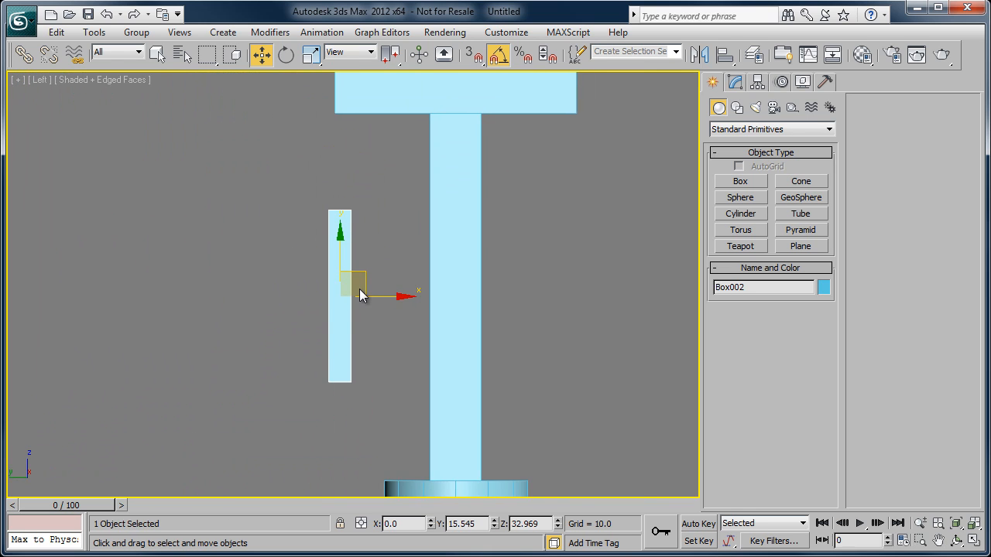
{"action": "left_click_drag", "start_coordinate": [362, 286], "coordinate": [395, 251]}
{"action": "scroll", "coordinate": [343, 308], "scroll_direction": "up", "scroll_amount": 2}
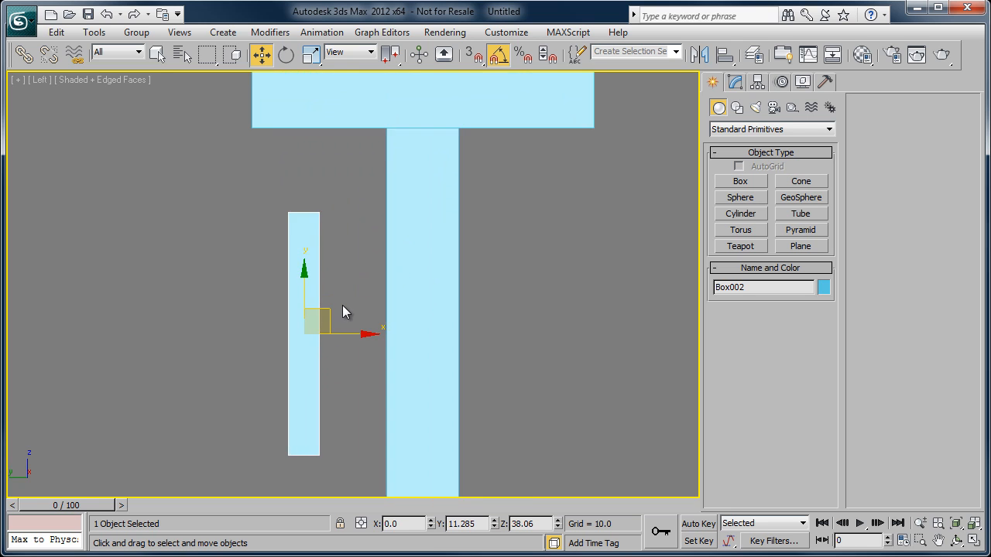
Step: Raise the small box to the underside of the mailbox body and shift its lower vertices toward the post, to about Y 4.2
{"action": "key", "text": "F3"}
{"action": "left_click_drag", "start_coordinate": [327, 313], "coordinate": [325, 226]}
{"action": "middle_click_drag", "start_coordinate": [324, 226], "coordinate": [325, 233]}
{"action": "key", "text": "1"}
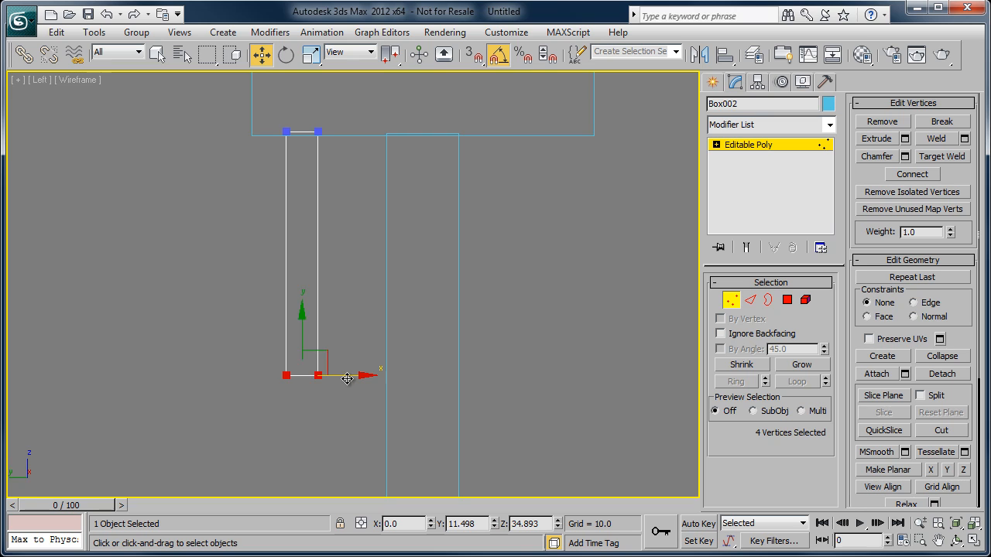
{"action": "left_click_drag", "start_coordinate": [348, 378], "coordinate": [426, 377]}
{"action": "middle_click_drag", "start_coordinate": [403, 261], "coordinate": [354, 217]}
{"action": "scroll", "coordinate": [354, 217], "scroll_direction": "up", "scroll_amount": 2}
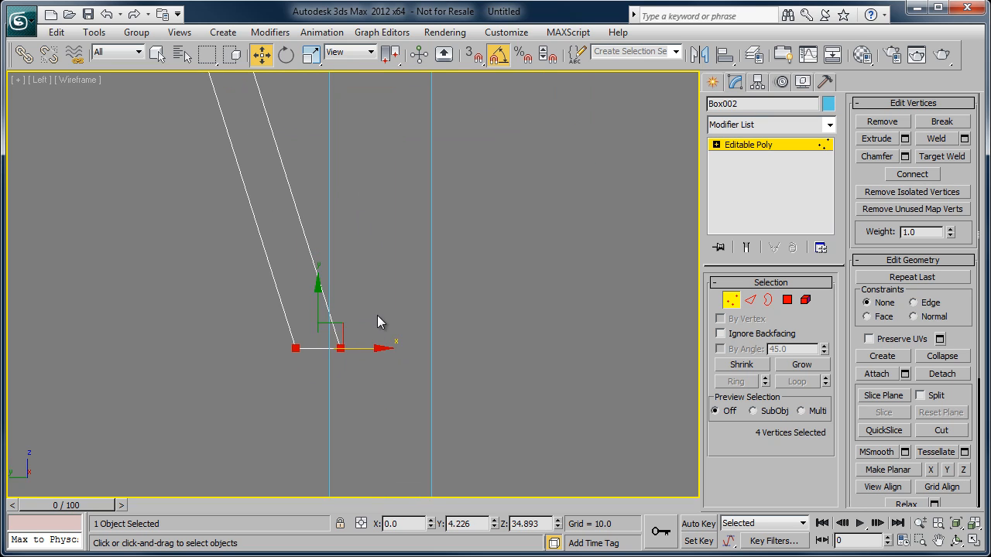
Step: Angle the brace's lower end along the post face, with post-side vertices at about Y 2.9, Z 36.9 and outer vertices at about Y 3.3, Z 30.5
{"action": "left_click_drag", "start_coordinate": [377, 315], "coordinate": [349, 313]}
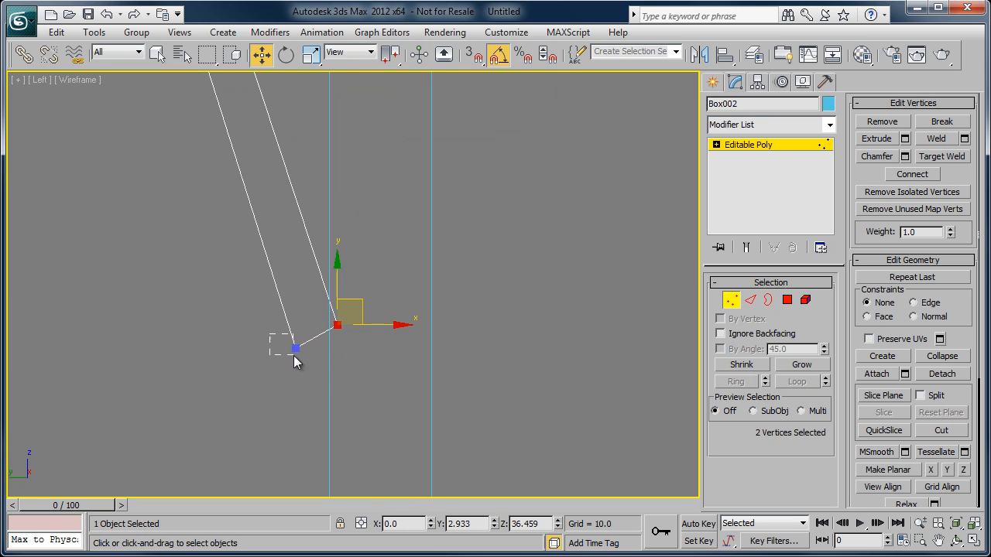
{"action": "left_click", "coordinate": [295, 349]}
{"action": "left_click_drag", "start_coordinate": [323, 345], "coordinate": [354, 405]}
{"action": "middle_click_drag", "start_coordinate": [312, 277], "coordinate": [316, 310]}
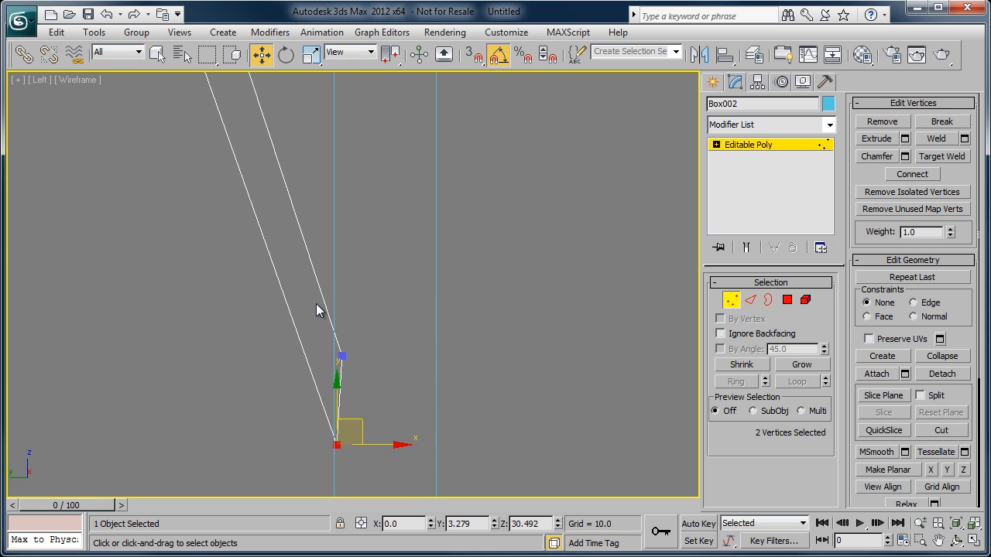
{"action": "left_click_drag", "start_coordinate": [359, 368], "coordinate": [359, 368]}
{"action": "left_click_drag", "start_coordinate": [345, 321], "coordinate": [344, 312]}
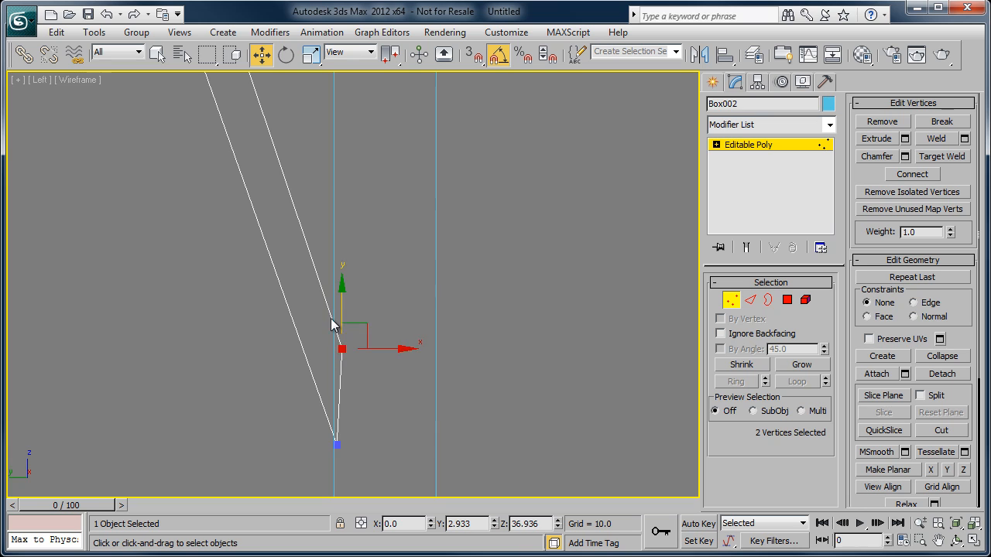
{"action": "scroll", "coordinate": [332, 318], "scroll_direction": "down", "scroll_amount": 3}
{"action": "key", "text": "F3"}
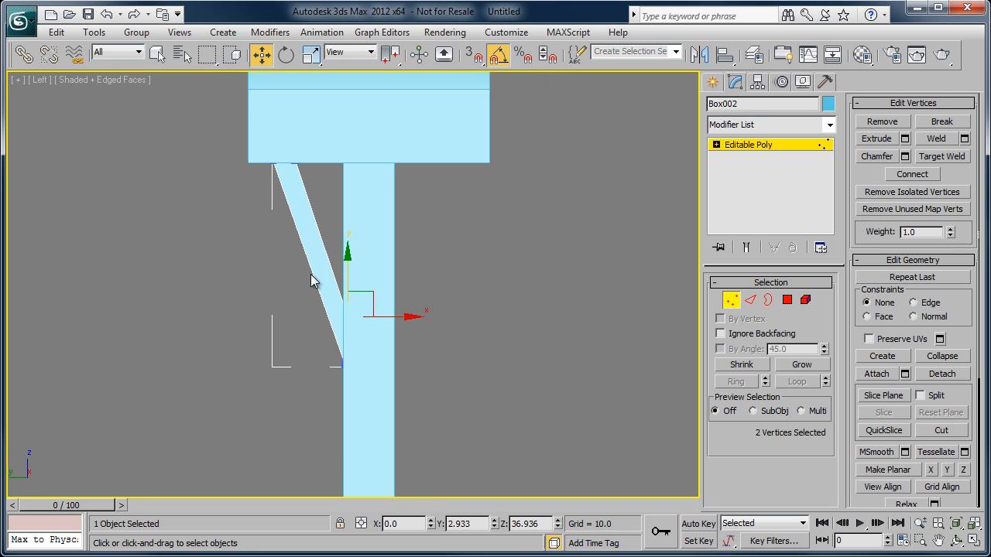
Step: Raise the brace's four lower vertices to about Z 42.9 in the perspective view to shorten it
{"action": "key", "text": "p"}
{"action": "middle_click_drag", "start_coordinate": [284, 350], "coordinate": [459, 325], "text": "alt"}
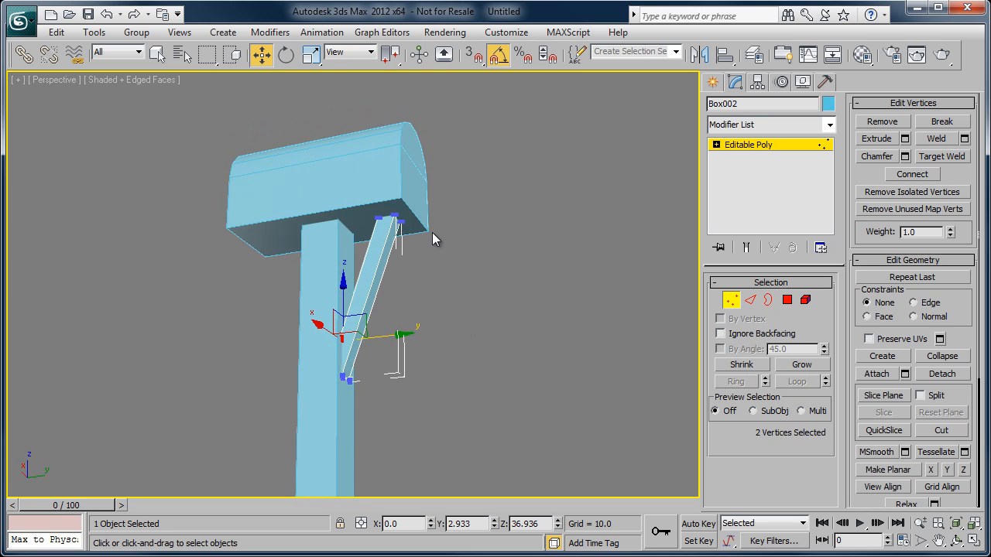
{"action": "middle_click_drag", "start_coordinate": [432, 232], "coordinate": [369, 238]}
{"action": "mouse_move", "coordinate": [361, 279]}
{"action": "middle_mouse_down", "text": "alt"}
{"action": "mouse_move", "coordinate": [363, 316]}
{"action": "mouse_move", "coordinate": [336, 324]}
{"action": "mouse_move", "coordinate": [365, 328]}
{"action": "mouse_move", "coordinate": [346, 291]}
{"action": "middle_mouse_up", "text": "alt"}
{"action": "left_click", "coordinate": [281, 345]}
{"action": "scroll", "coordinate": [346, 290], "scroll_direction": "up", "scroll_amount": 2}
{"action": "left_click_drag", "start_coordinate": [216, 222], "coordinate": [333, 335]}
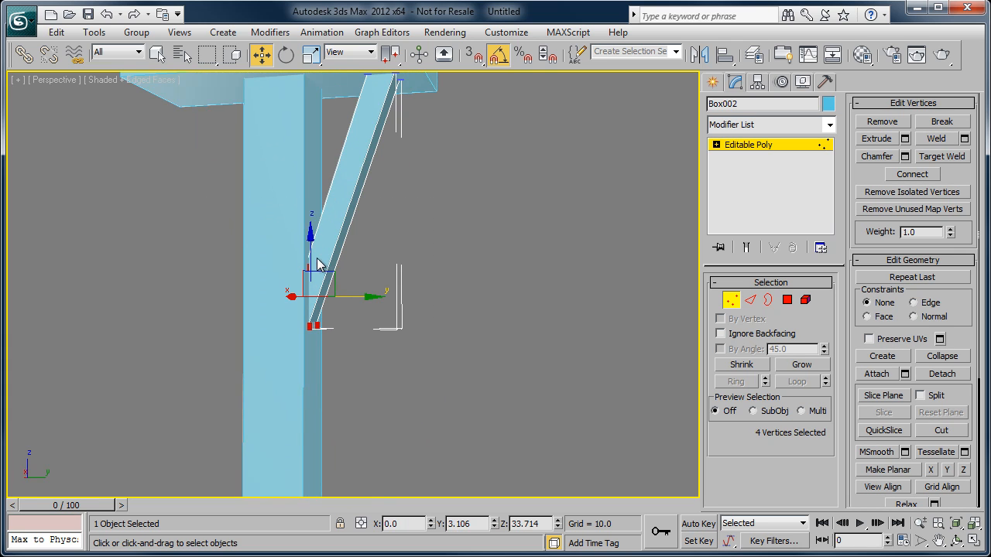
{"action": "left_click_drag", "start_coordinate": [318, 264], "coordinate": [322, 183]}
{"action": "scroll", "coordinate": [300, 279], "scroll_direction": "down", "scroll_amount": 2}
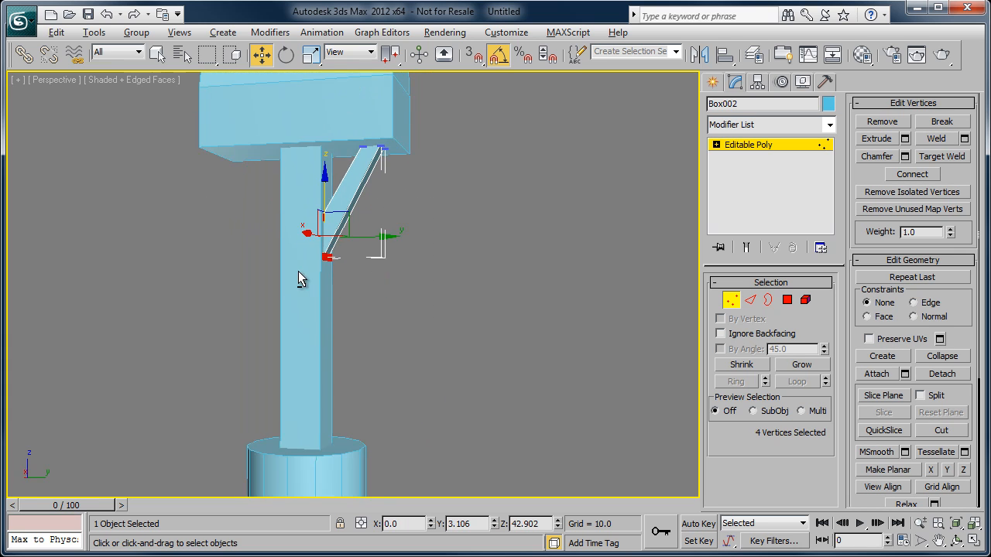
Step: Raise the brace's two lowest vertices to about Z 41 and leave vertex editing
{"action": "scroll", "coordinate": [300, 280], "scroll_direction": "up", "scroll_amount": 4}
{"action": "left_click_drag", "start_coordinate": [398, 317], "coordinate": [235, 208]}
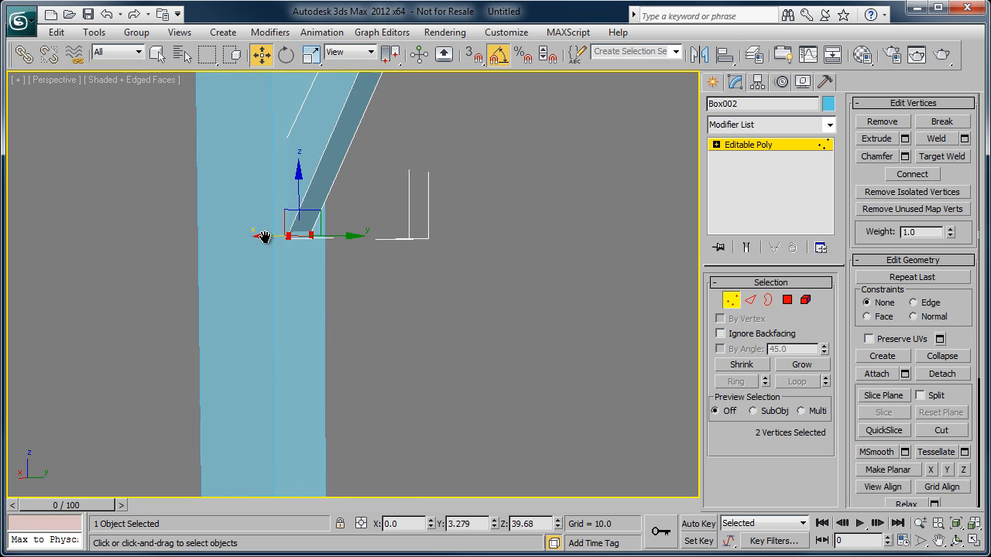
{"action": "middle_click_drag", "start_coordinate": [265, 237], "coordinate": [292, 284]}
{"action": "left_click_drag", "start_coordinate": [327, 239], "coordinate": [326, 220]}
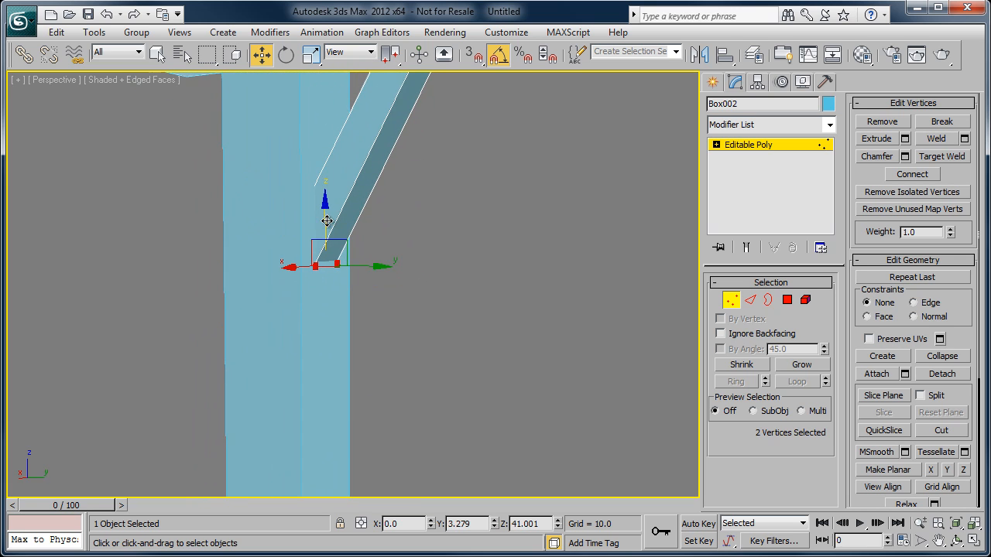
{"action": "middle_click_drag", "start_coordinate": [353, 236], "coordinate": [328, 279]}
{"action": "scroll", "coordinate": [361, 319], "scroll_direction": "down", "scroll_amount": 2}
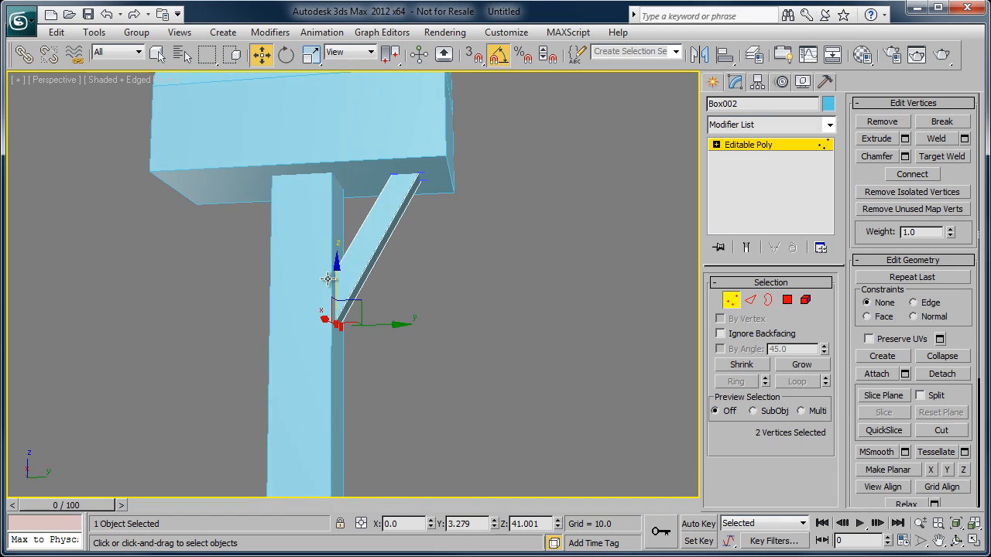
{"action": "left_click", "coordinate": [743, 146]}
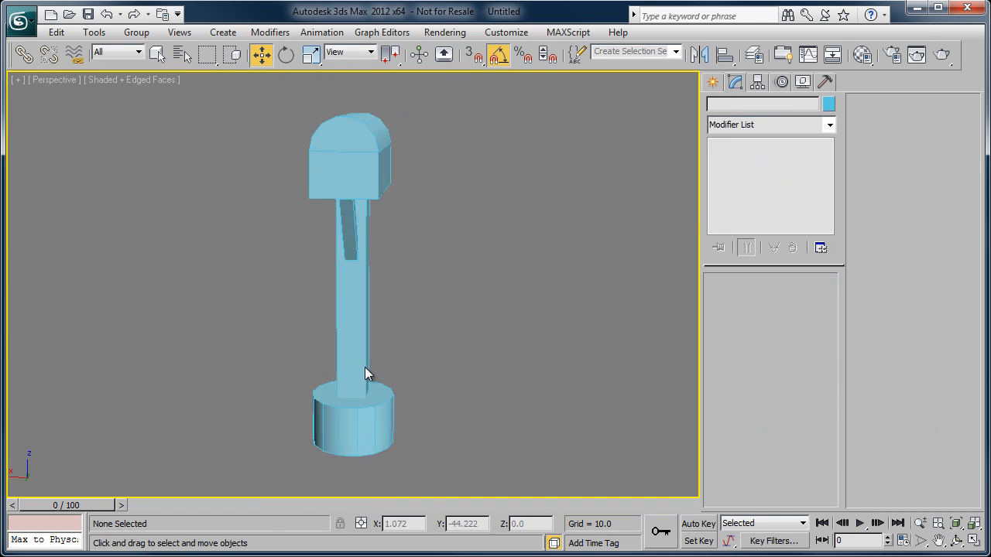
Step: Select the cylindrical base and scale it slightly in the XY plane
{"action": "middle_click_drag", "start_coordinate": [364, 367], "coordinate": [292, 370], "text": "alt"}
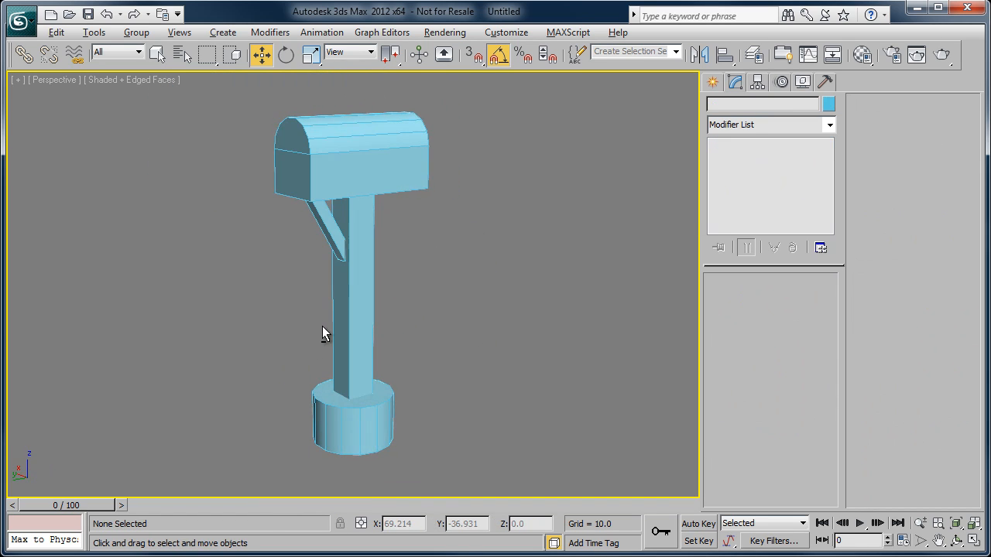
{"action": "left_click", "coordinate": [379, 410]}
{"action": "key", "text": "z"}
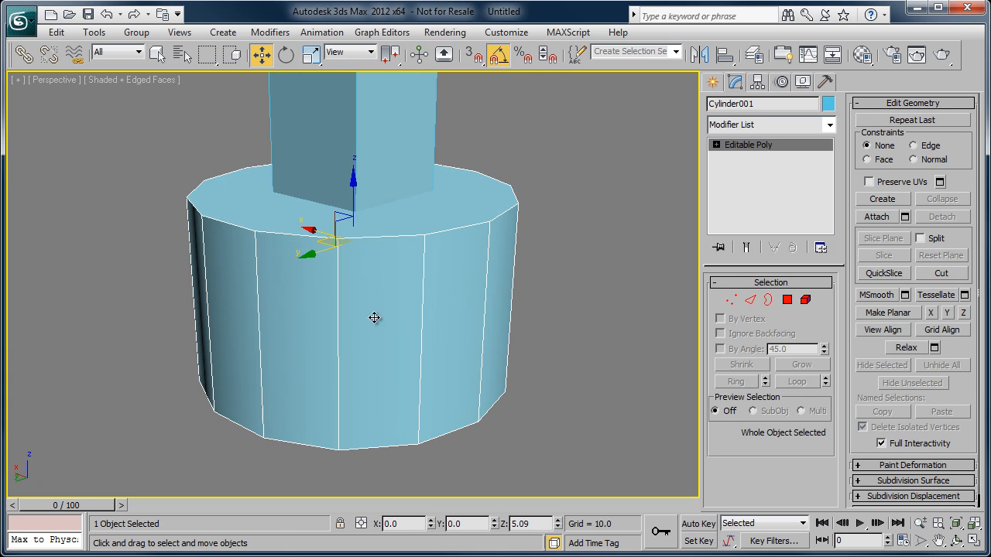
{"action": "key", "text": "r"}
{"action": "mouse_move", "coordinate": [405, 325]}
{"action": "left_mouse_down"}
{"action": "mouse_move", "coordinate": [427, 343]}
{"action": "mouse_move", "coordinate": [387, 323]}
{"action": "mouse_move", "coordinate": [410, 328]}
{"action": "left_mouse_up"}
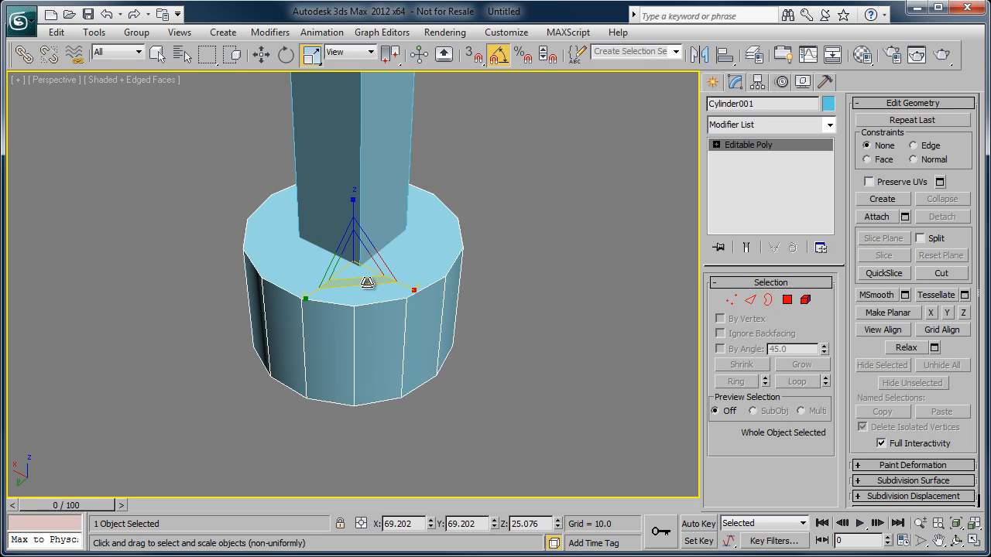
{"action": "mouse_move", "coordinate": [356, 285]}
{"action": "left_mouse_down"}
{"action": "mouse_move", "coordinate": [372, 322]}
{"action": "mouse_move", "coordinate": [370, 290]}
{"action": "left_mouse_up"}
Step: Lower the base cylinder's bottom ring of vertices to about Z -7.1 and leave vertex editing
{"action": "middle_click_drag", "start_coordinate": [370, 341], "coordinate": [372, 313], "text": "alt"}
{"action": "scroll", "coordinate": [390, 301], "scroll_direction": "down", "scroll_amount": 2}
{"action": "key", "text": "1"}
{"action": "left_click_drag", "start_coordinate": [216, 295], "coordinate": [520, 384]}
{"action": "key", "text": "e"}
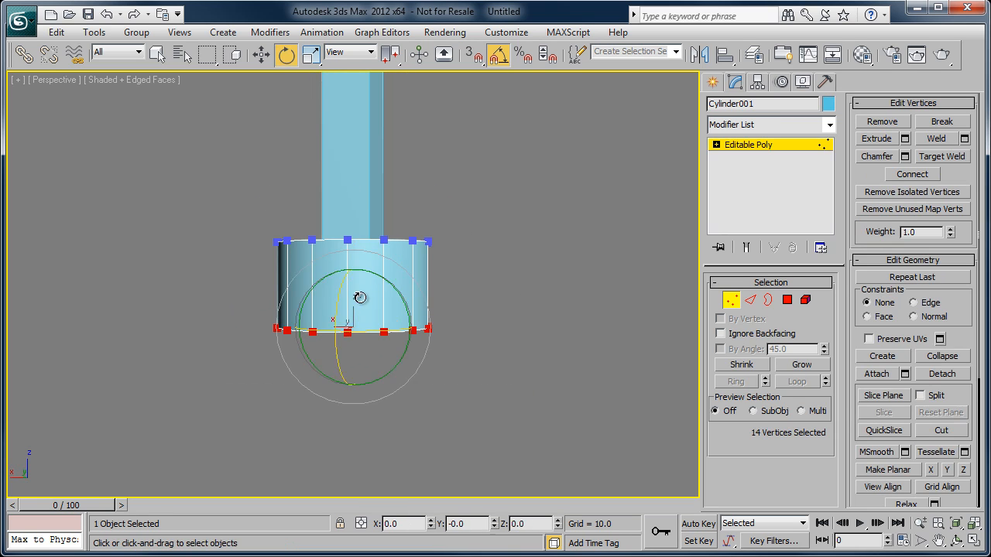
{"action": "key", "text": "w"}
{"action": "left_click_drag", "start_coordinate": [352, 275], "coordinate": [353, 301]}
{"action": "middle_click_drag", "start_coordinate": [364, 363], "coordinate": [467, 337], "text": "alt"}
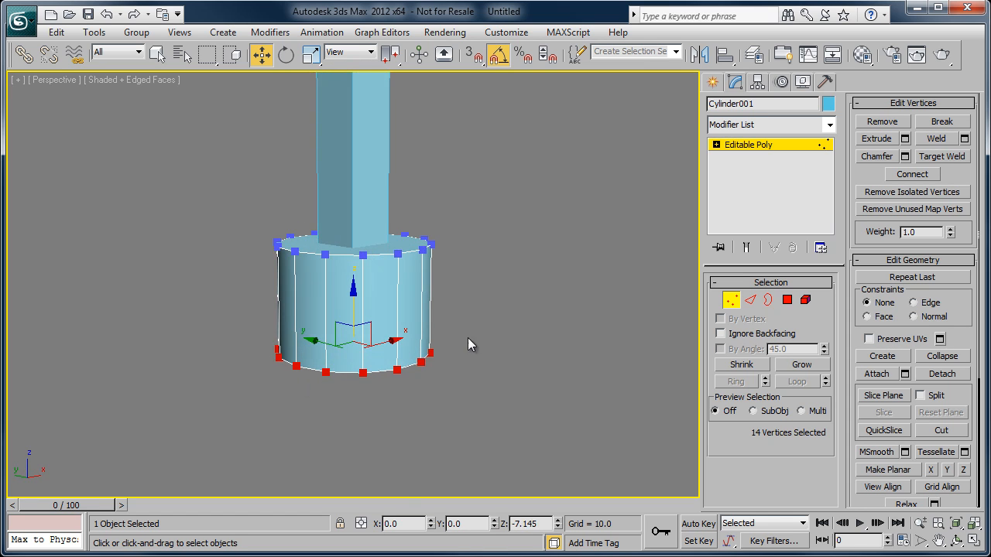
{"action": "left_click", "coordinate": [468, 338]}
{"action": "left_click", "coordinate": [735, 144]}
Step: Examine the whole mailbox and its lengthened base from different angles
{"action": "left_click", "coordinate": [543, 261]}
{"action": "key", "text": "z"}
{"action": "middle_click_drag", "start_coordinate": [544, 261], "coordinate": [387, 375], "text": "alt"}
{"action": "left_click", "coordinate": [353, 399]}
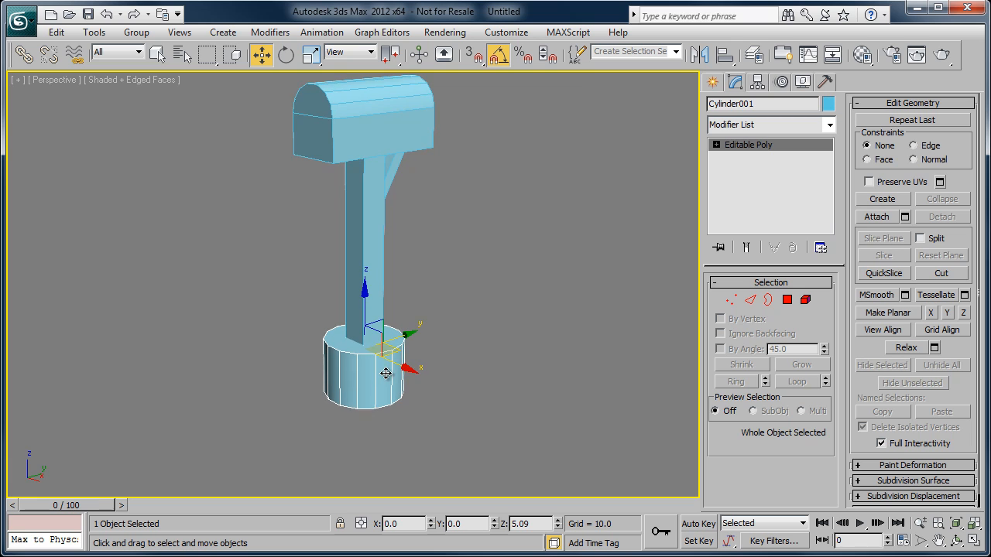
{"action": "left_click", "coordinate": [517, 277]}
{"action": "middle_click_drag", "start_coordinate": [488, 328], "coordinate": [401, 299], "text": "alt"}
{"action": "scroll", "coordinate": [401, 299], "scroll_direction": "up", "scroll_amount": 3}
{"action": "scroll", "coordinate": [416, 267], "scroll_direction": "down", "scroll_amount": 1}
Step: Select the diagonal brace and examine from several angles how it meets the post and the mailbox body
{"action": "left_click", "coordinate": [391, 203]}
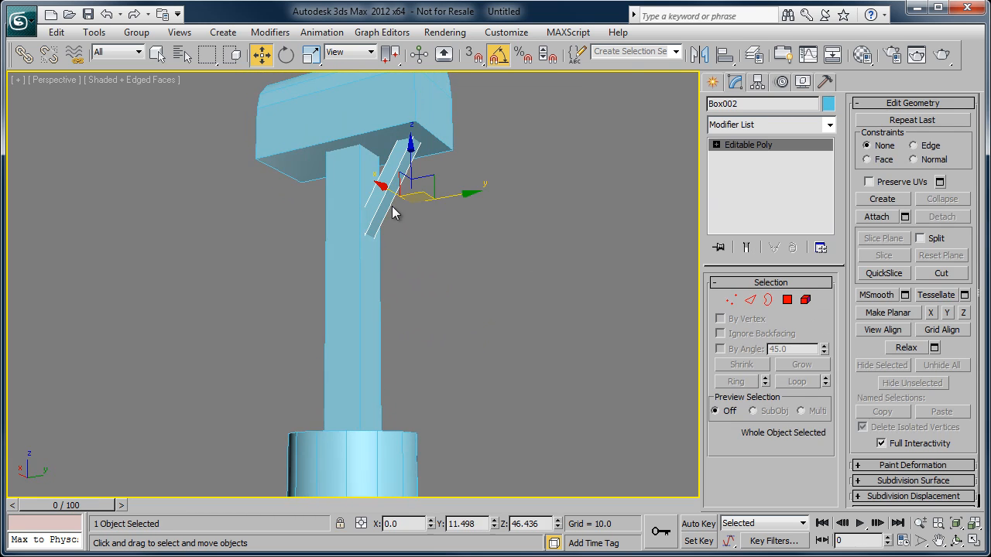
{"action": "middle_click_drag", "start_coordinate": [392, 206], "coordinate": [395, 360], "text": "alt"}
{"action": "scroll", "coordinate": [404, 350], "scroll_direction": "up", "scroll_amount": 2}
{"action": "scroll", "coordinate": [422, 353], "scroll_direction": "down", "scroll_amount": 4}
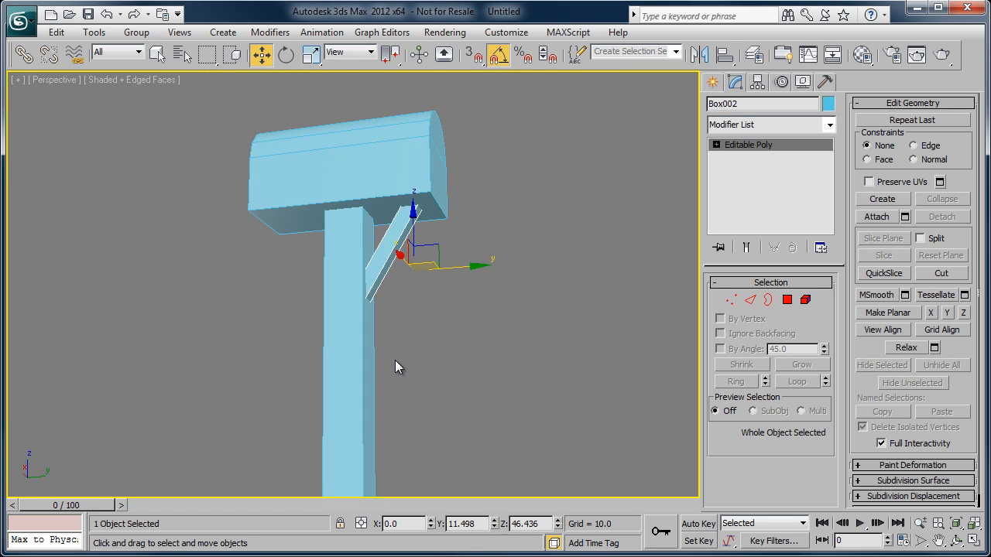
{"action": "middle_click_drag", "start_coordinate": [312, 281], "coordinate": [420, 375], "text": "alt"}
{"action": "scroll", "coordinate": [395, 354], "scroll_direction": "down", "scroll_amount": 4}
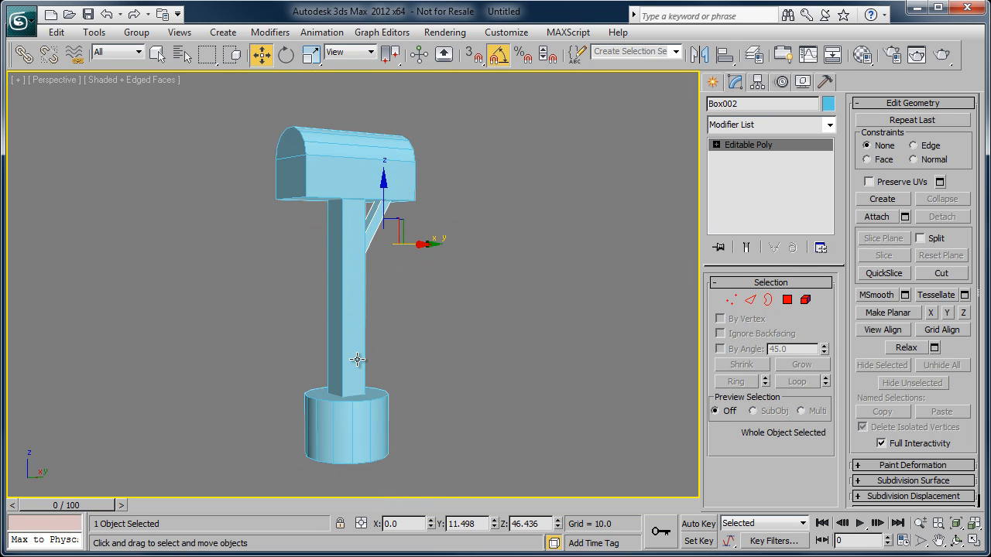
{"action": "middle_click_drag", "start_coordinate": [375, 347], "coordinate": [338, 335], "text": "alt"}
{"action": "scroll", "coordinate": [405, 327], "scroll_direction": "up", "scroll_amount": 3}
{"action": "middle_click_drag", "start_coordinate": [405, 327], "coordinate": [359, 377], "text": "alt"}
{"action": "middle_click_drag", "start_coordinate": [423, 343], "coordinate": [414, 329], "text": "alt"}
{"action": "key", "text": "z"}
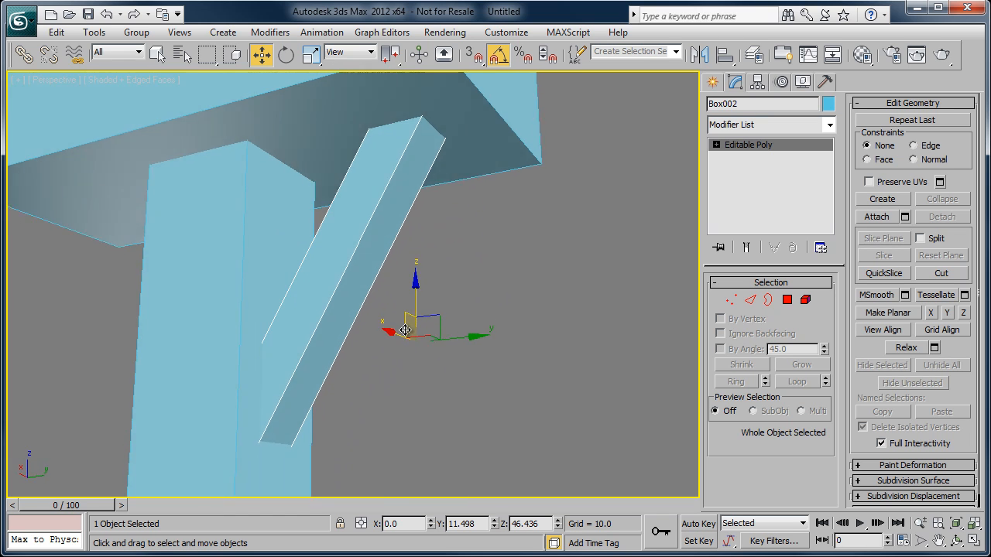
{"action": "scroll", "coordinate": [404, 337], "scroll_direction": "down", "scroll_amount": 2}
{"action": "scroll", "coordinate": [405, 337], "scroll_direction": "down", "scroll_amount": 4}
{"action": "middle_click_drag", "start_coordinate": [392, 393], "coordinate": [415, 308]}
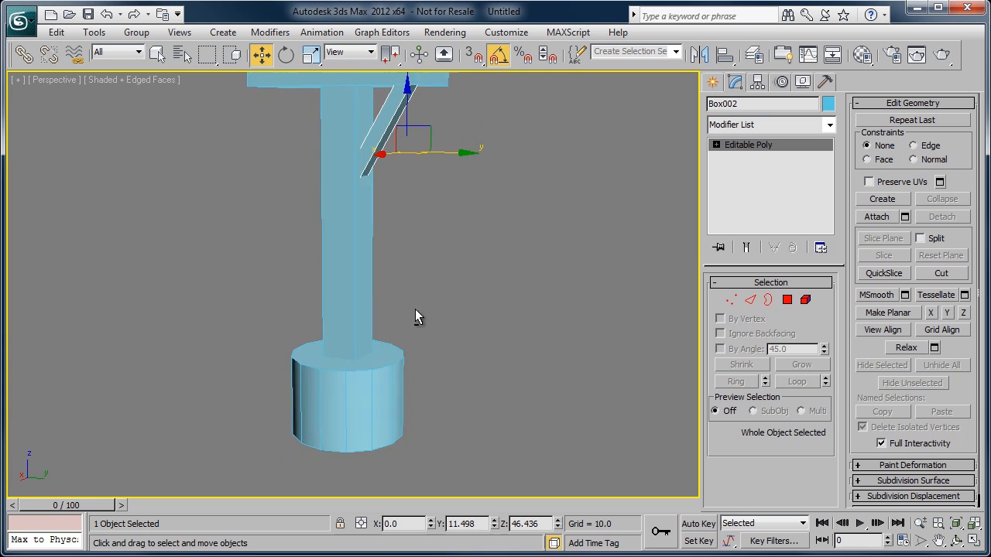
{"action": "middle_click_drag", "start_coordinate": [443, 232], "coordinate": [451, 276]}
{"action": "middle_click_drag", "start_coordinate": [528, 262], "coordinate": [473, 294], "text": "alt"}
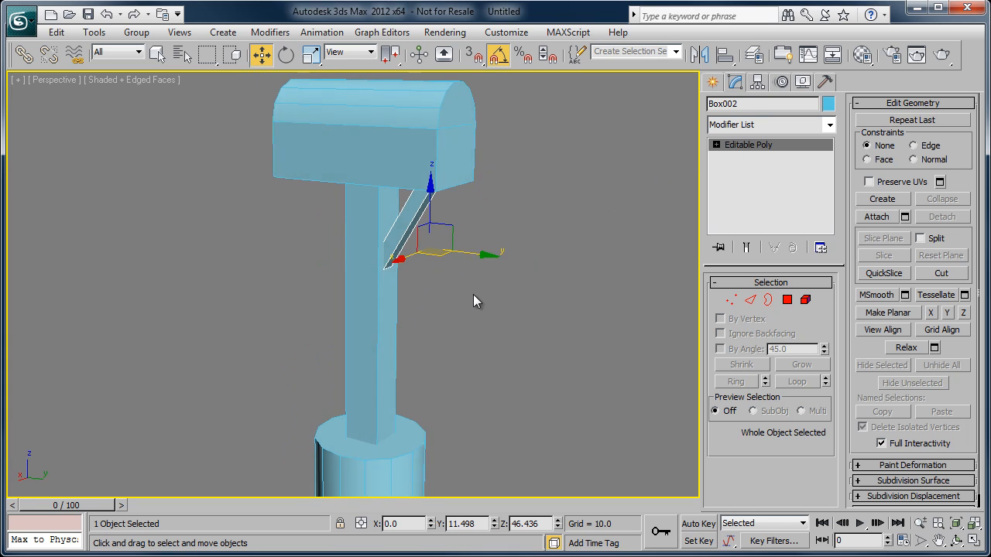
Step: Turn on the working pivot at the base's center for transforming the selected brace
{"action": "left_click", "coordinate": [758, 84]}
{"action": "left_click", "coordinate": [770, 416]}
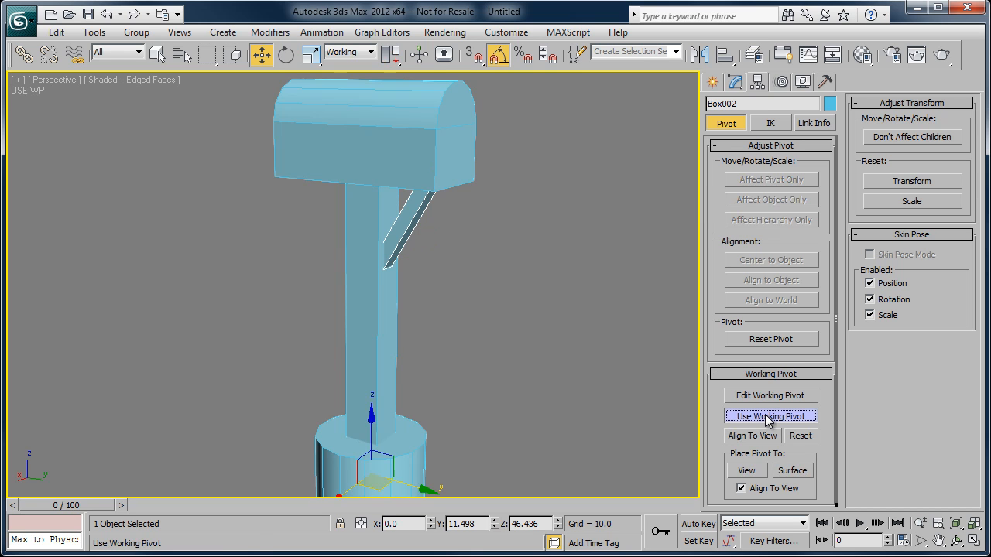
{"action": "middle_click_drag", "start_coordinate": [464, 333], "coordinate": [483, 300], "text": "alt"}
{"action": "scroll", "coordinate": [483, 300], "scroll_direction": "up", "scroll_amount": 2}
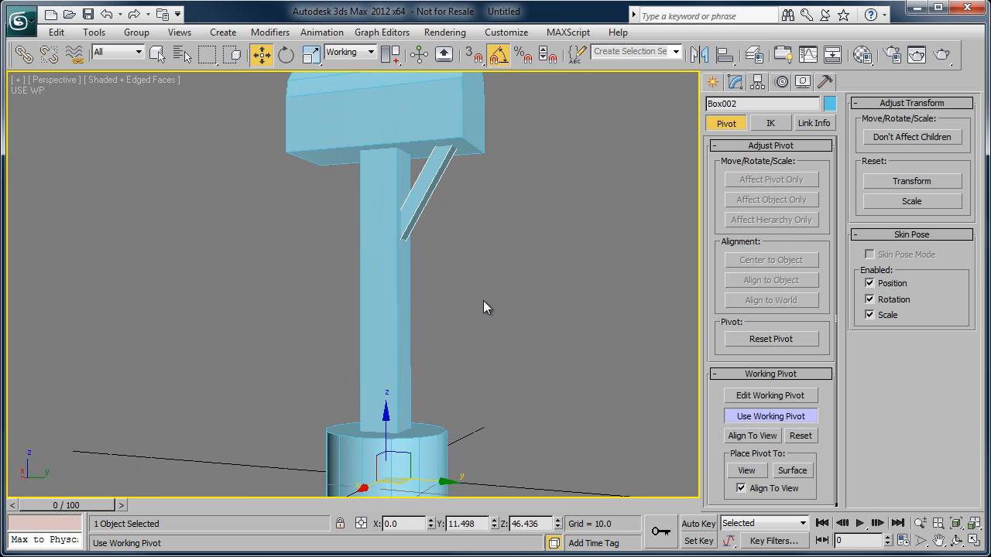
{"action": "scroll", "coordinate": [487, 299], "scroll_direction": "down", "scroll_amount": 2}
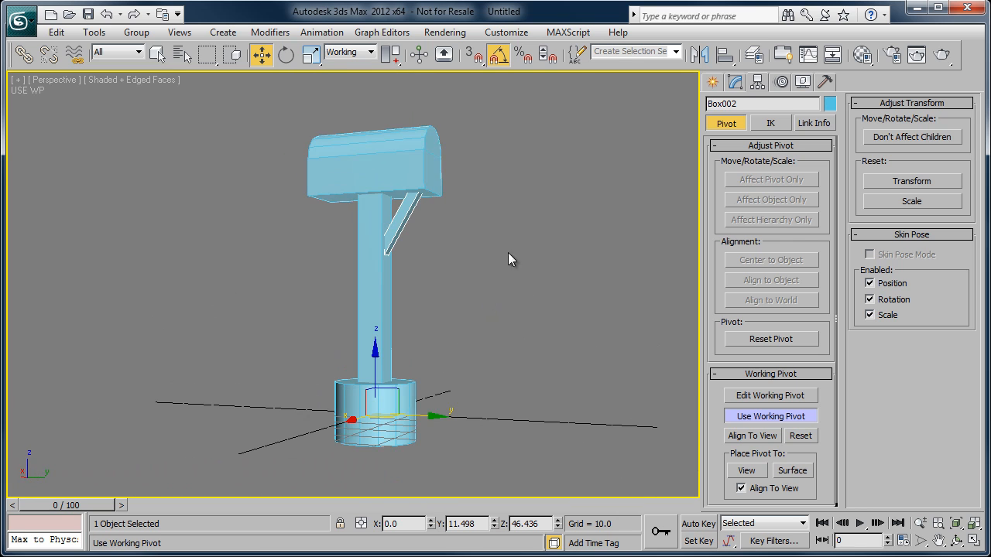
Step: Mirror the brace across the Y axis as an instance with zero offset, and turn off the working pivot
{"action": "left_click", "coordinate": [699, 53]}
{"action": "left_click_drag", "start_coordinate": [484, 152], "coordinate": [639, 167]}
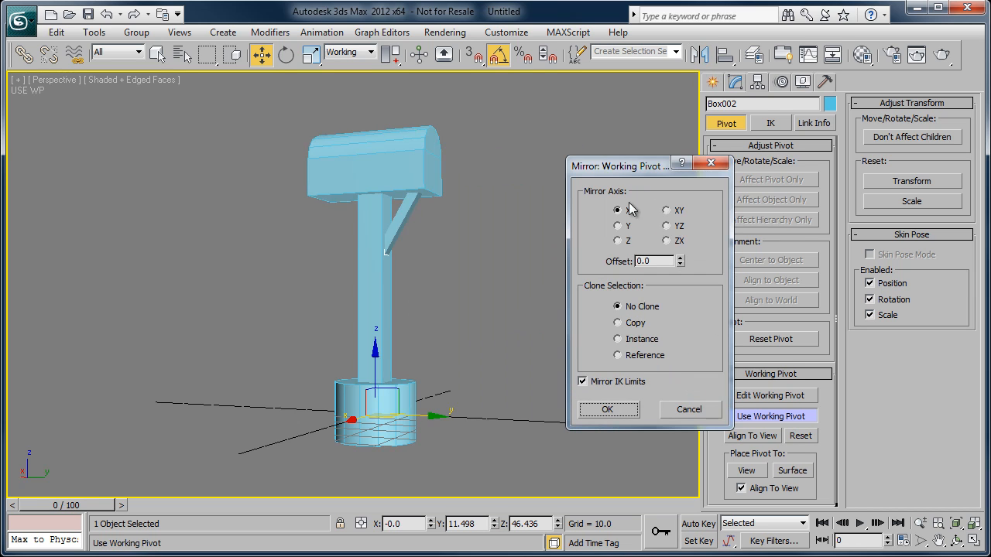
{"action": "left_click", "coordinate": [618, 226]}
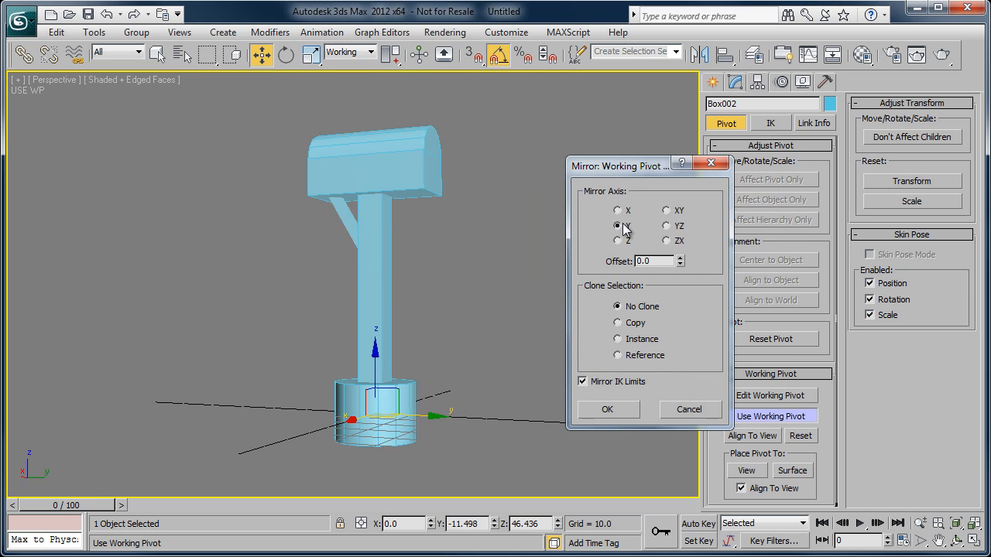
{"action": "left_click", "coordinate": [639, 345]}
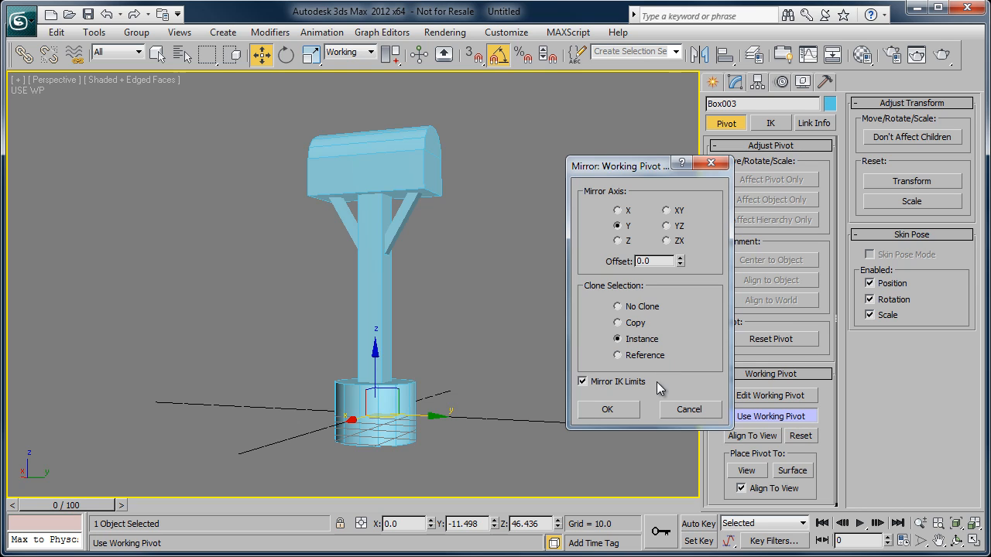
{"action": "left_click", "coordinate": [609, 411]}
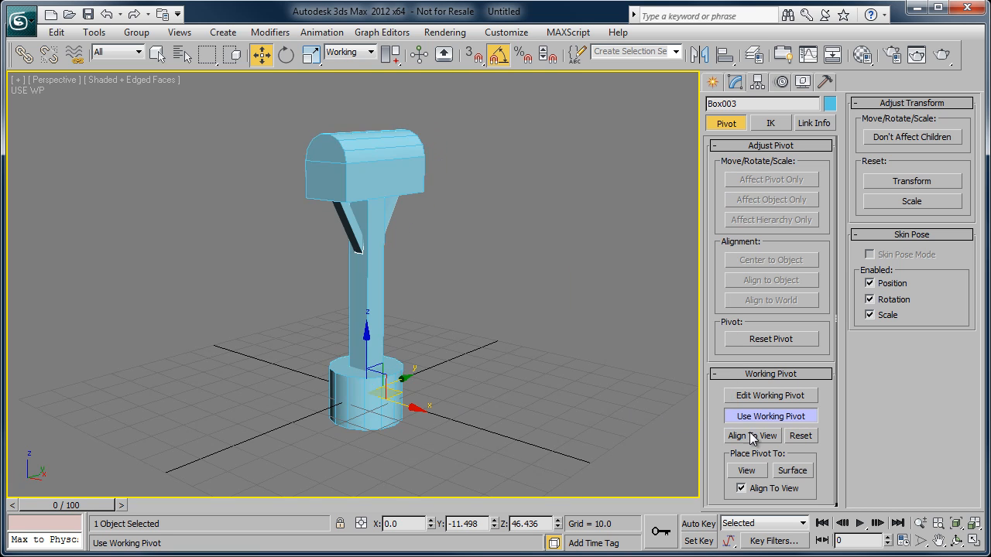
{"action": "left_click", "coordinate": [770, 416]}
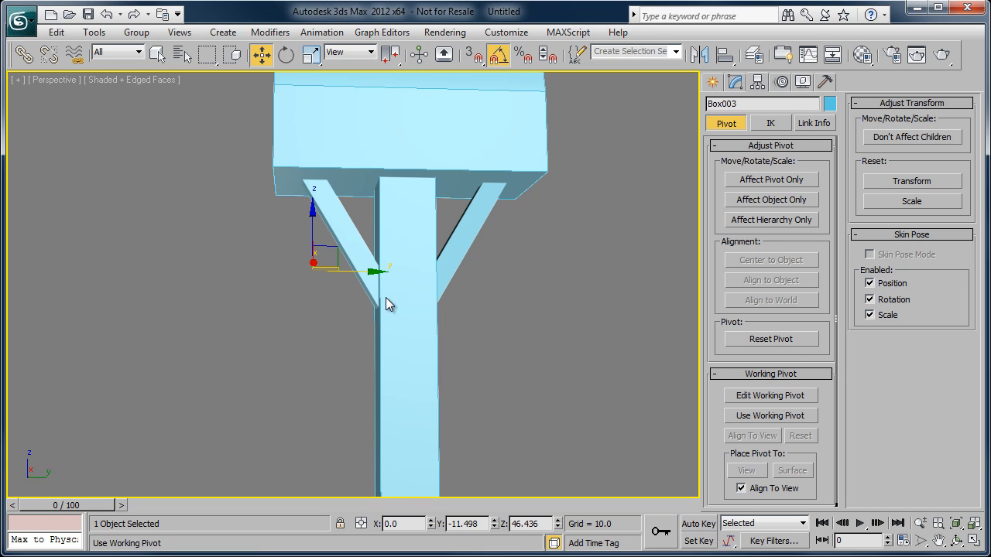
Step: Move the mirrored brace's four upper vertices outward from the post, to about Y -24.5, Z 58
{"action": "key", "text": "1"}
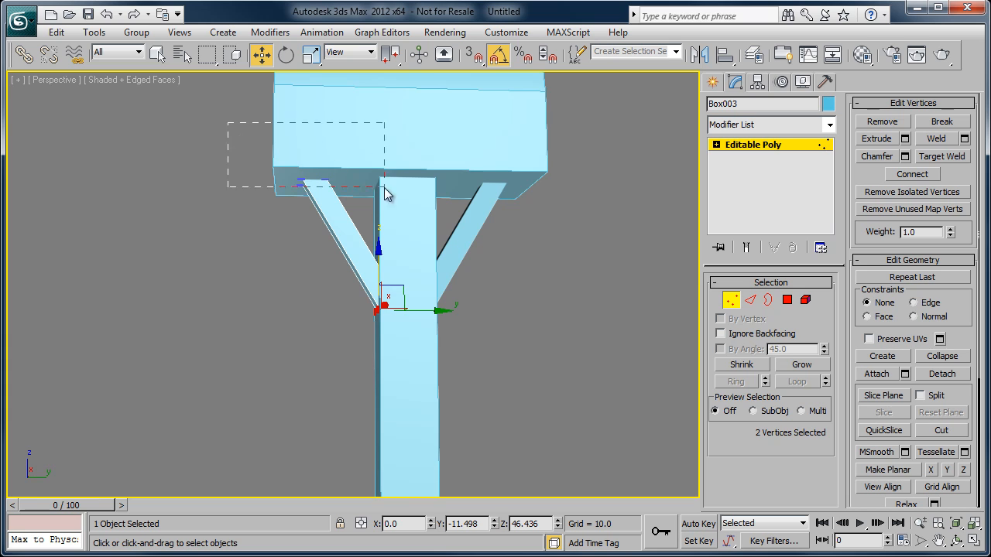
{"action": "left_click_drag", "start_coordinate": [384, 188], "coordinate": [260, 165]}
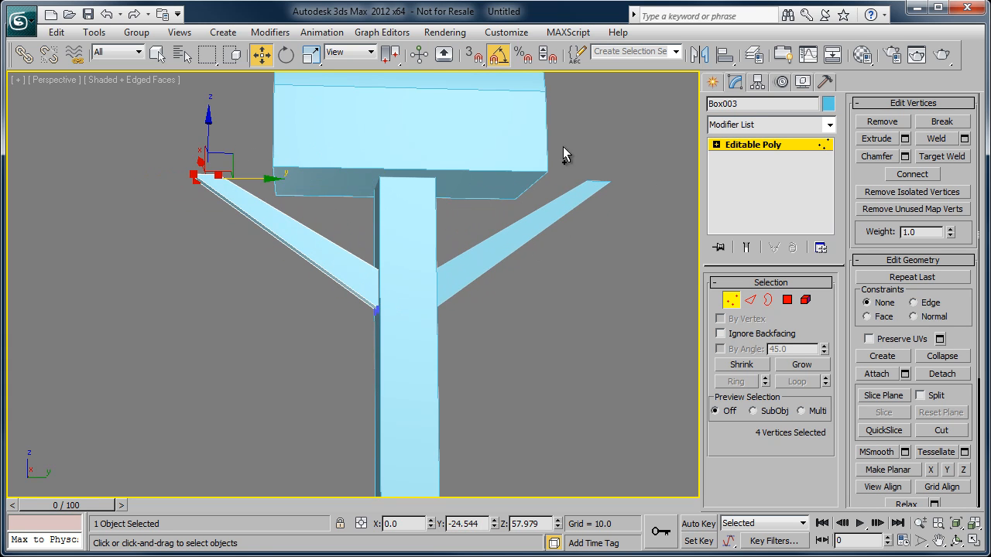
Step: Undo the outward move of the mirrored brace's upper vertices, and lower its four bottom vertices to about Z 40
{"action": "key", "text": "ctrl+z"}
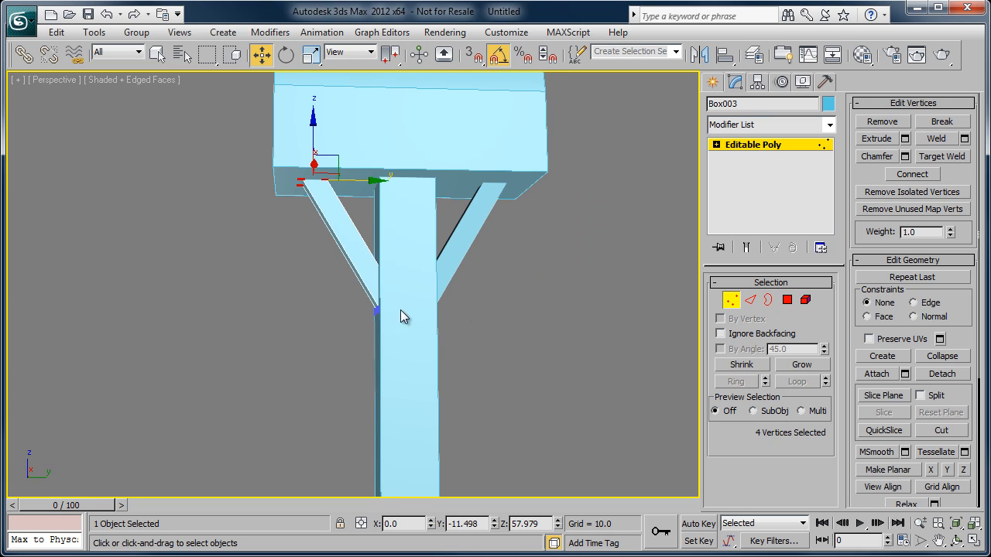
{"action": "left_click_drag", "start_coordinate": [301, 259], "coordinate": [425, 375]}
{"action": "middle_click_drag", "start_coordinate": [425, 374], "coordinate": [468, 387], "text": "alt"}
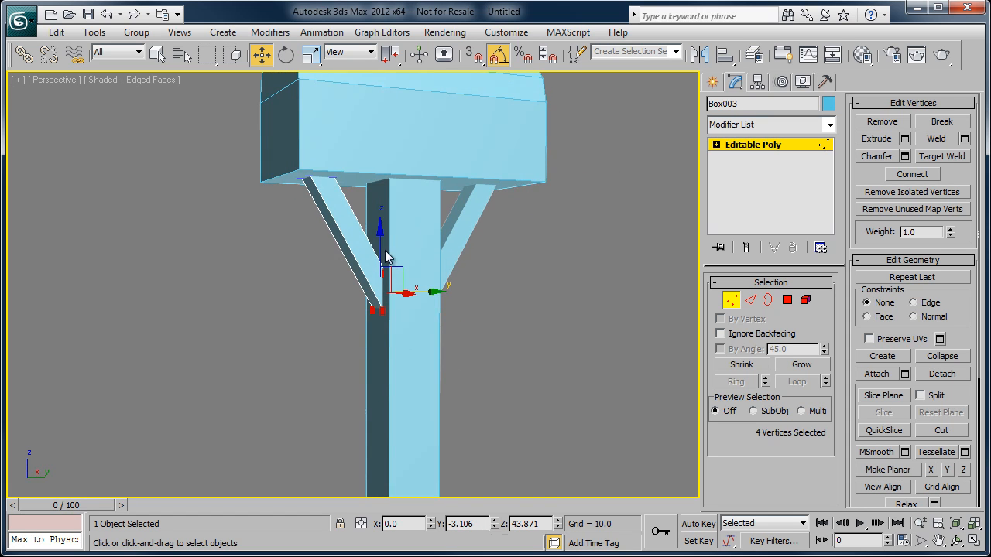
{"action": "left_click_drag", "start_coordinate": [380, 241], "coordinate": [382, 274]}
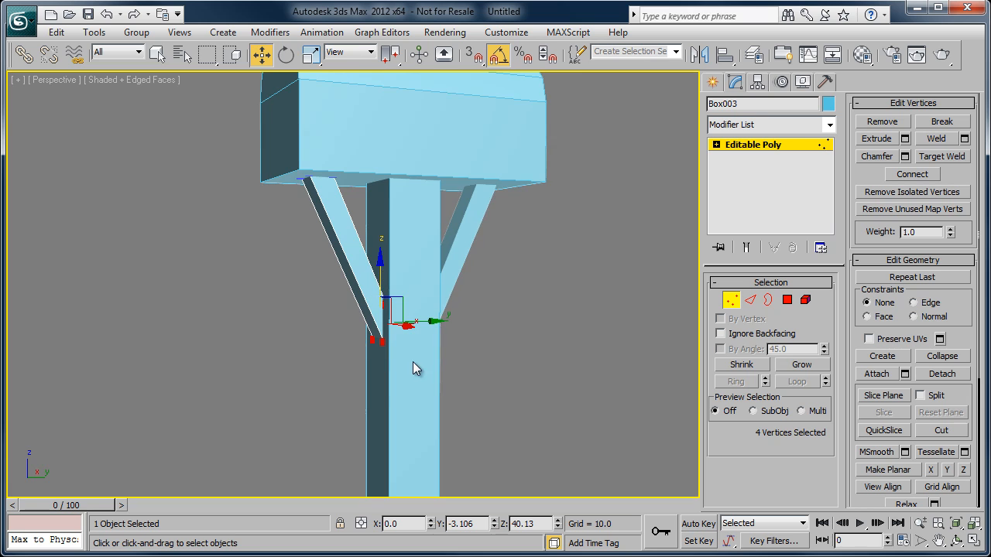
Step: Try scaling the brace's four bottom vertices, undo the scaling and the downward move, and leave vertex editing
{"action": "key", "text": "r"}
{"action": "middle_click_drag", "start_coordinate": [413, 361], "coordinate": [436, 309], "text": "alt"}
{"action": "mouse_move", "coordinate": [436, 311]}
{"action": "left_mouse_down"}
{"action": "mouse_move", "coordinate": [544, 314]}
{"action": "mouse_move", "coordinate": [437, 326]}
{"action": "left_mouse_up"}
{"action": "key", "text": "ctrl+z"}
{"action": "key", "text": "ctrl+z"}
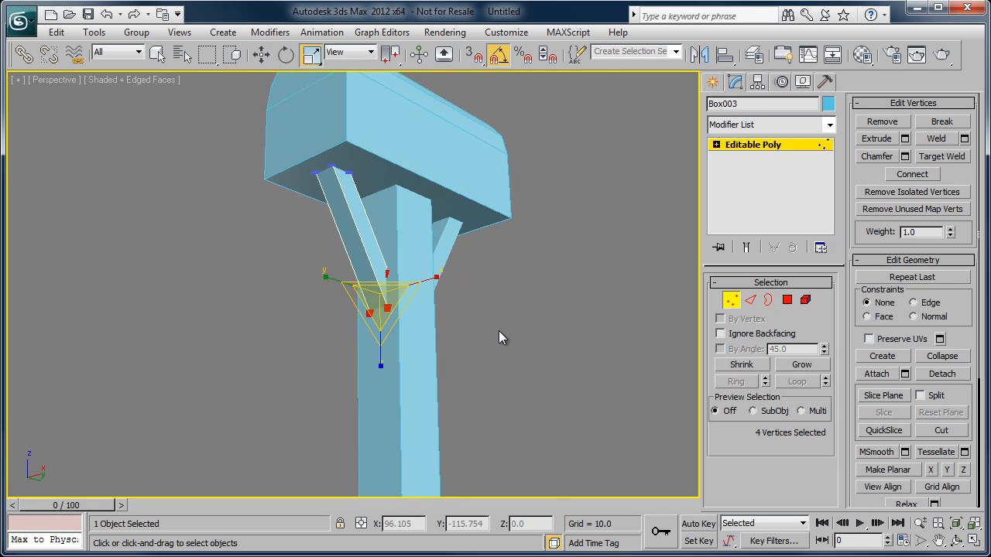
{"action": "middle_click_drag", "start_coordinate": [499, 331], "coordinate": [430, 250], "text": "alt"}
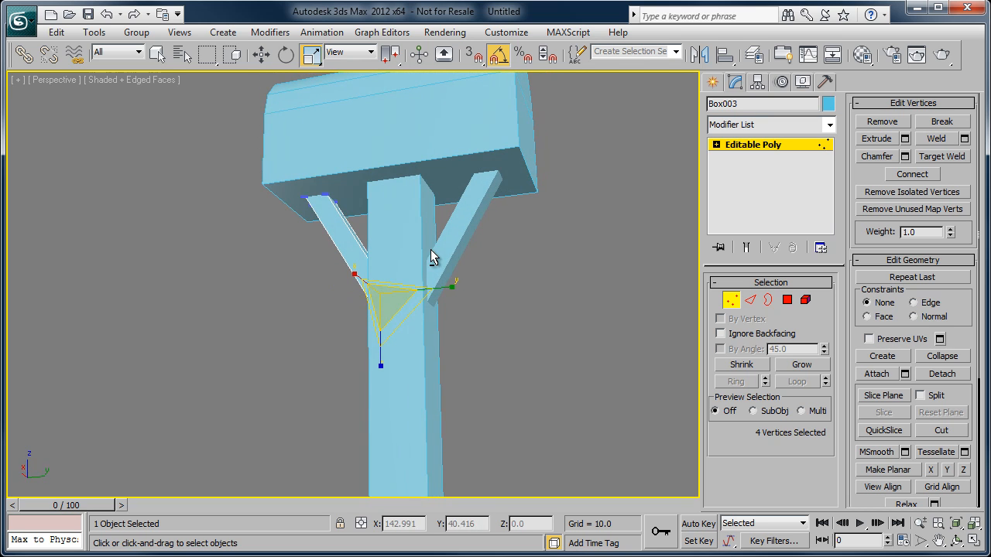
{"action": "left_click", "coordinate": [738, 147]}
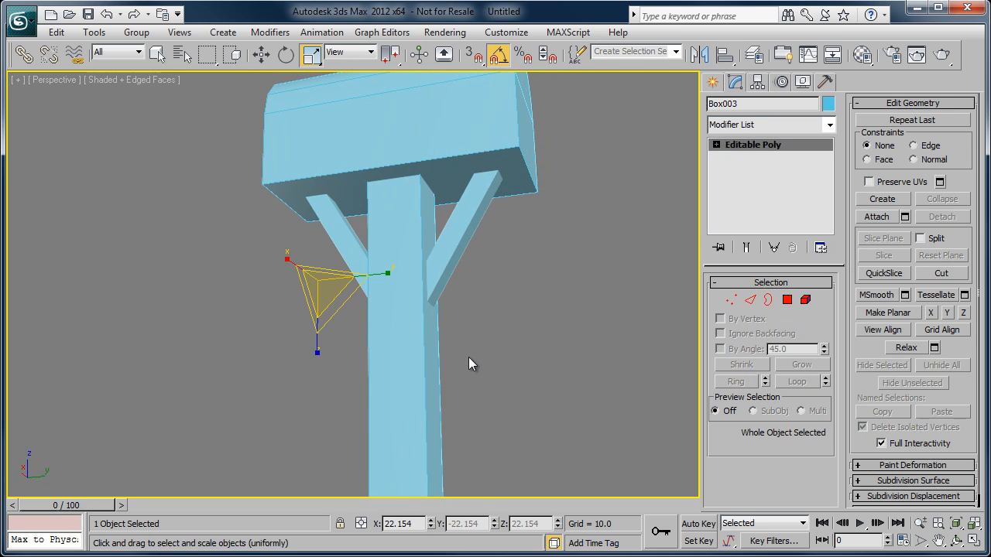
Step: Try lowering and uniformly scaling the whole mirrored brace as an object, and undo these changes
{"action": "key", "text": "e"}
{"action": "middle_click_drag", "start_coordinate": [468, 357], "coordinate": [625, 347]}
{"action": "key", "text": "w"}
{"action": "left_click", "coordinate": [757, 81]}
{"action": "mouse_move", "coordinate": [358, 201]}
{"action": "middle_mouse_down", "text": "alt"}
{"action": "mouse_move", "coordinate": [372, 212]}
{"action": "mouse_move", "coordinate": [358, 201]}
{"action": "middle_mouse_up", "text": "alt"}
{"action": "mouse_move", "coordinate": [358, 202]}
{"action": "left_mouse_down"}
{"action": "mouse_move", "coordinate": [361, 236]}
{"action": "mouse_move", "coordinate": [366, 215]}
{"action": "left_mouse_up"}
{"action": "key", "text": "r"}
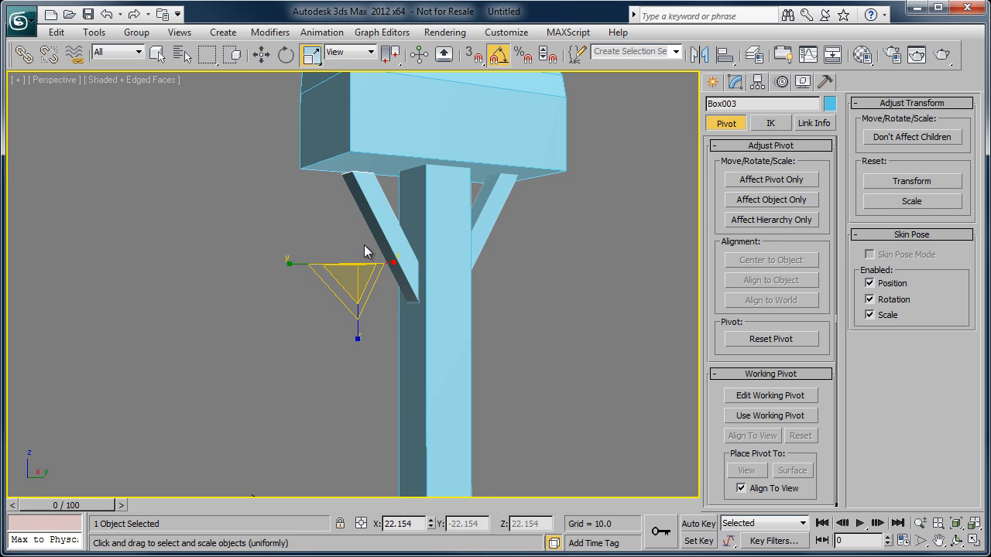
{"action": "left_click_drag", "start_coordinate": [355, 269], "coordinate": [411, 280]}
{"action": "key", "text": "ctrl+z"}
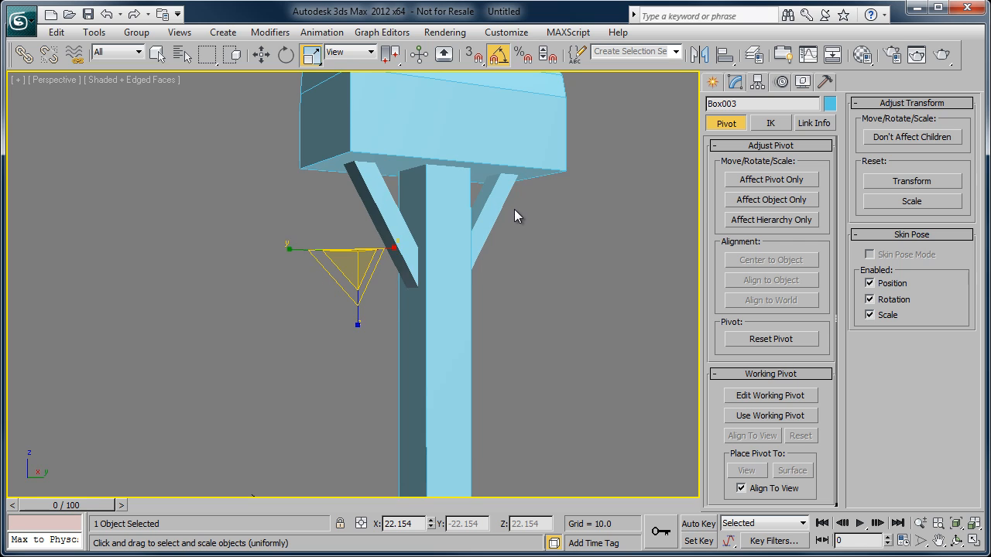
Step: Try uniformly scaling all eight vertices of the mirrored brace, and return to object level
{"action": "left_click", "coordinate": [736, 82]}
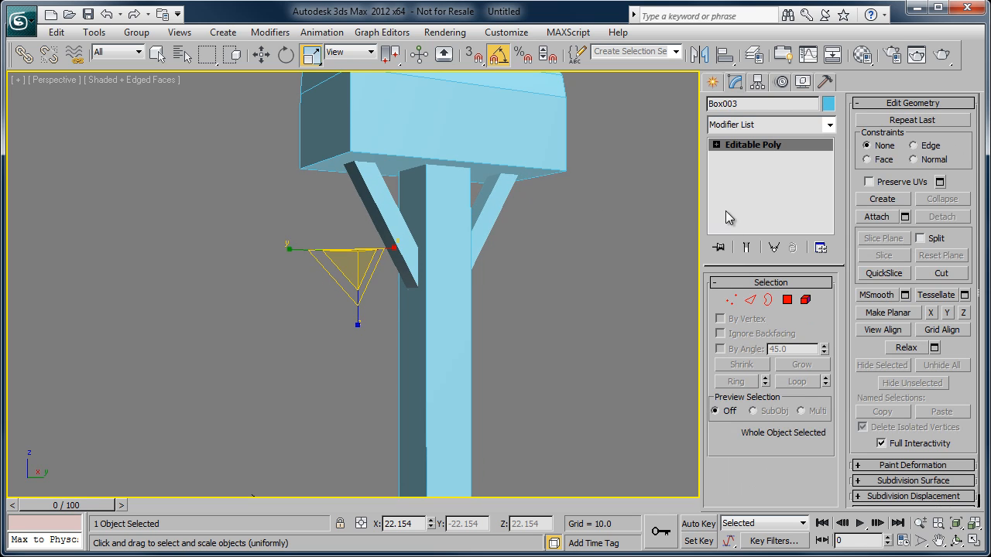
{"action": "left_click", "coordinate": [731, 299]}
{"action": "middle_click_drag", "start_coordinate": [565, 303], "coordinate": [527, 297], "text": "alt"}
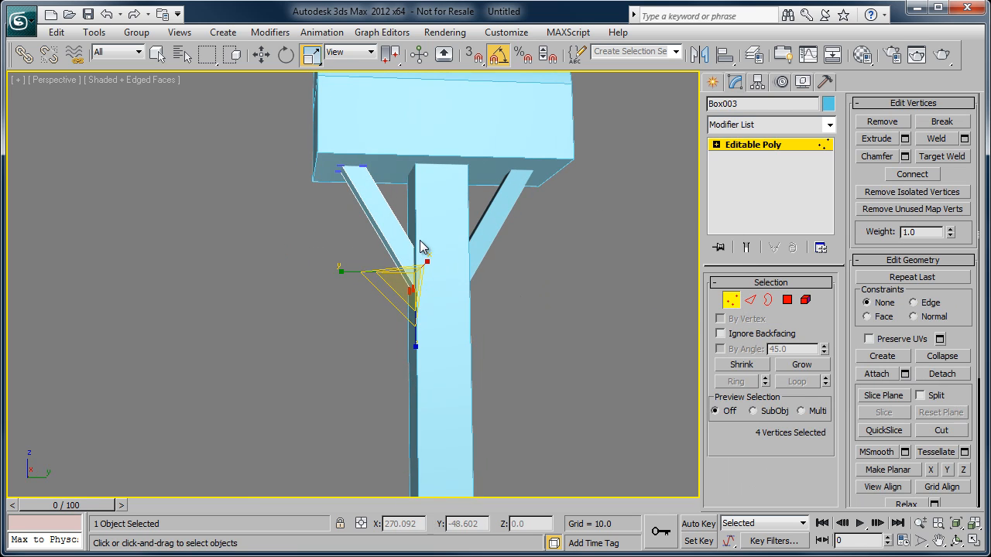
{"action": "key", "text": "F3"}
{"action": "key", "text": "F3"}
{"action": "key", "text": "F3"}
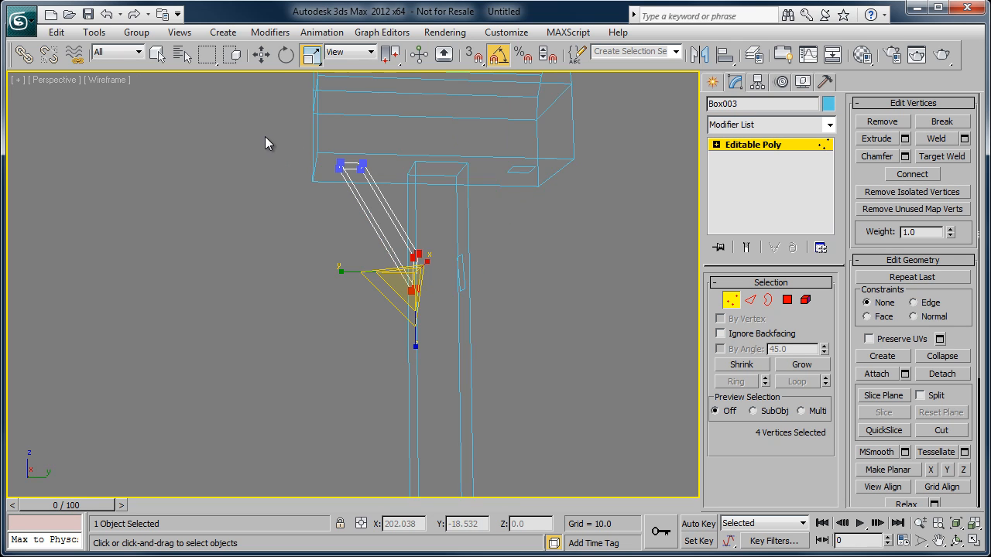
{"action": "left_click_drag", "start_coordinate": [265, 136], "coordinate": [471, 368]}
{"action": "key", "text": "F3"}
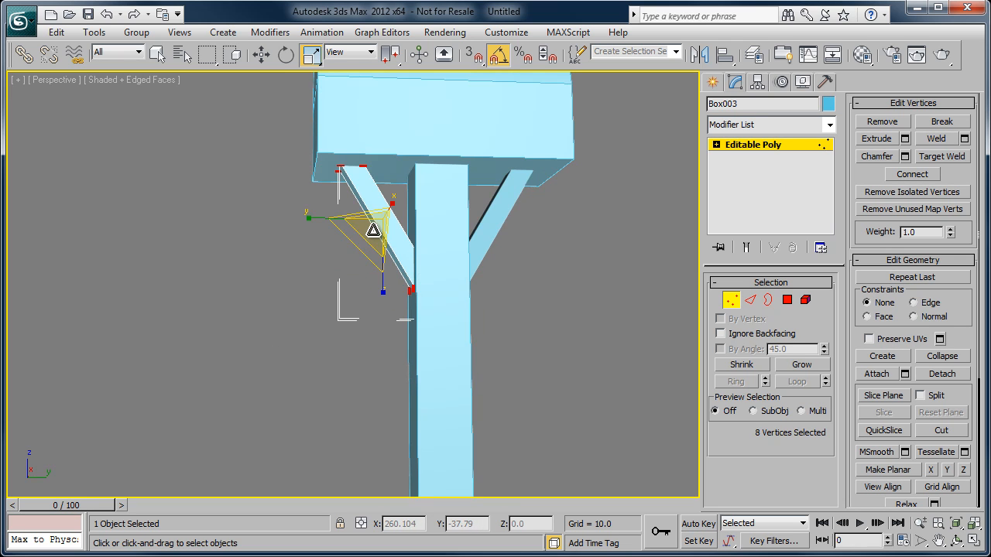
{"action": "left_click_drag", "start_coordinate": [371, 224], "coordinate": [381, 242]}
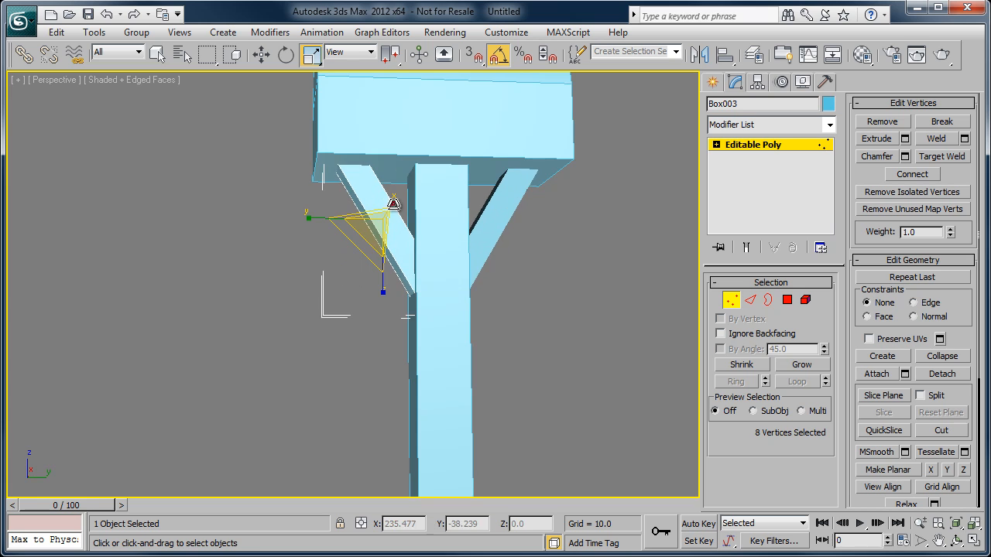
{"action": "middle_click_drag", "start_coordinate": [457, 292], "coordinate": [473, 298], "text": "alt"}
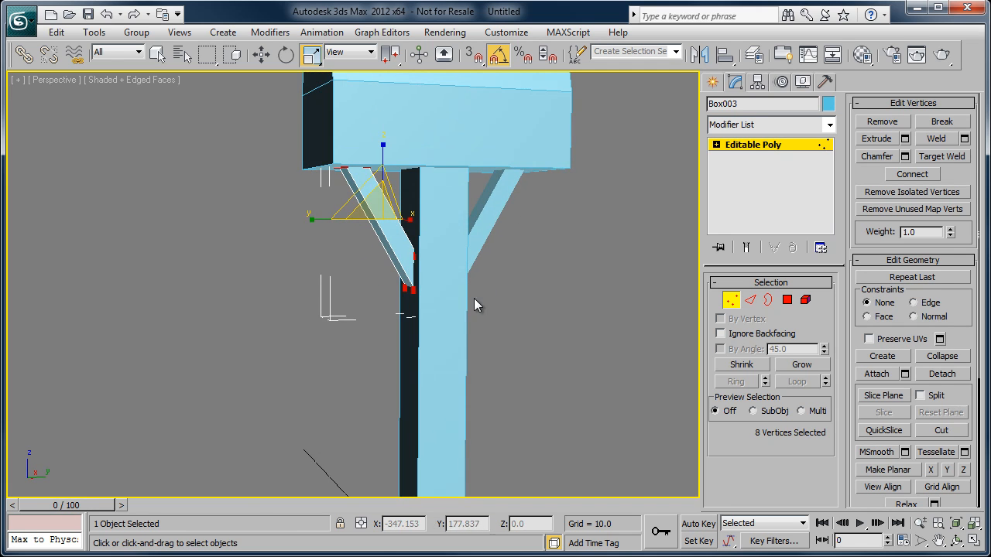
{"action": "left_click", "coordinate": [752, 145]}
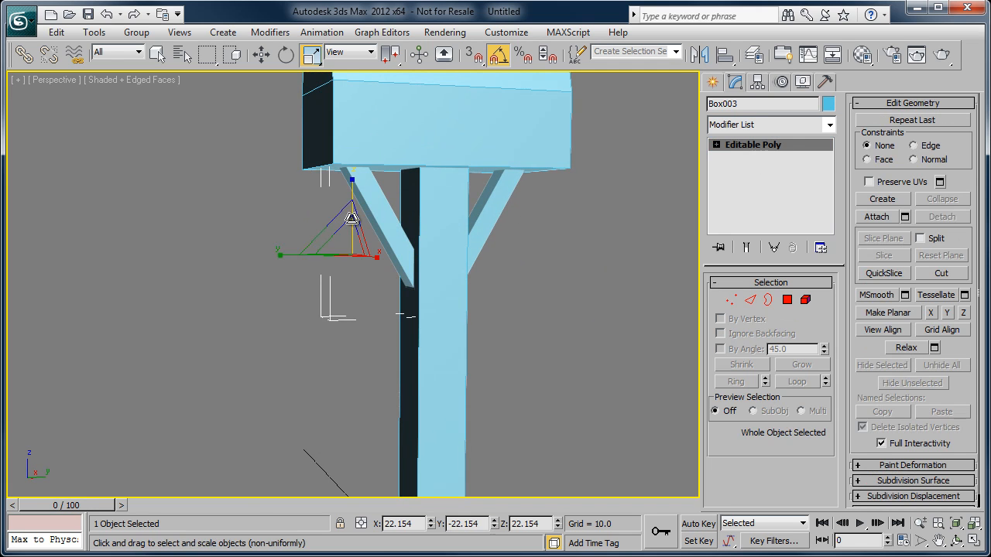
Step: Move the mirrored brace's four upper vertices slightly outward to about Y -12.3, and leave vertex editing
{"action": "middle_click_drag", "start_coordinate": [413, 274], "coordinate": [270, 122], "text": "alt"}
{"action": "left_click", "coordinate": [730, 300]}
{"action": "left_click_drag", "start_coordinate": [433, 208], "coordinate": [433, 208]}
{"action": "key", "text": "e"}
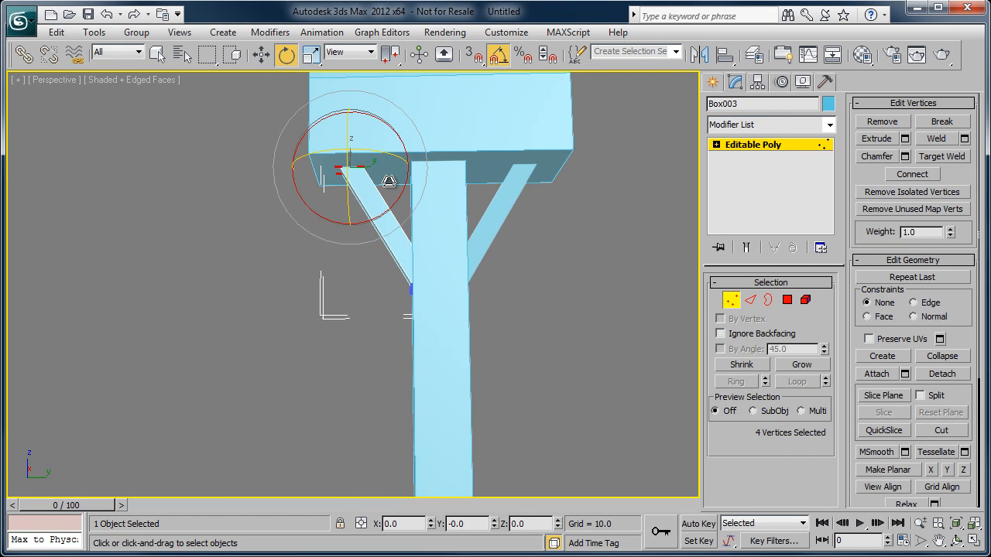
{"action": "key", "text": "w"}
{"action": "middle_click_drag", "start_coordinate": [450, 245], "coordinate": [447, 282]}
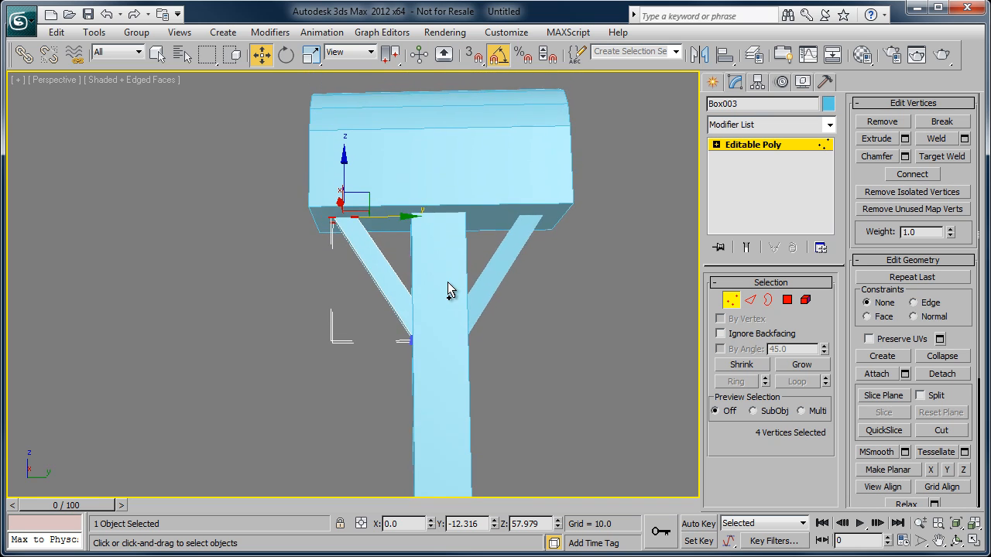
{"action": "left_click", "coordinate": [754, 152]}
Step: Examine the whole mailbox and both braces from below, and select the original brace
{"action": "left_click", "coordinate": [637, 324]}
{"action": "key", "text": "z"}
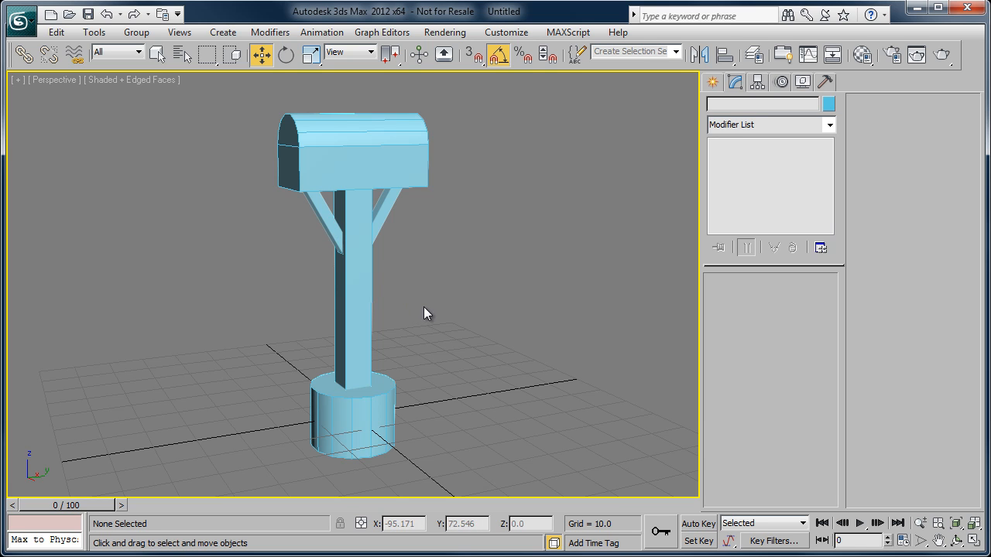
{"action": "scroll", "coordinate": [422, 310], "scroll_direction": "up", "scroll_amount": 5}
{"action": "middle_click_drag", "start_coordinate": [410, 361], "coordinate": [398, 315], "text": "alt"}
{"action": "left_click", "coordinate": [400, 263]}
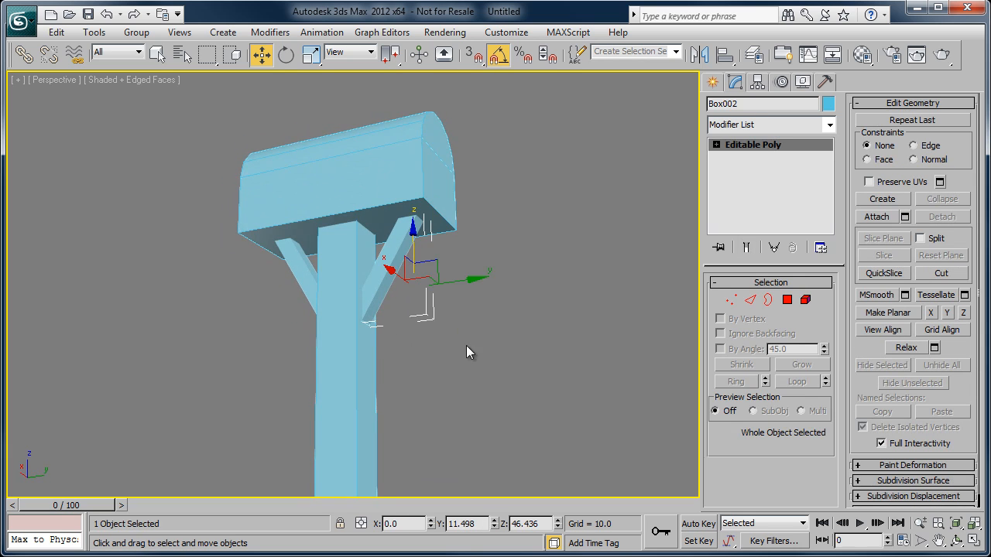